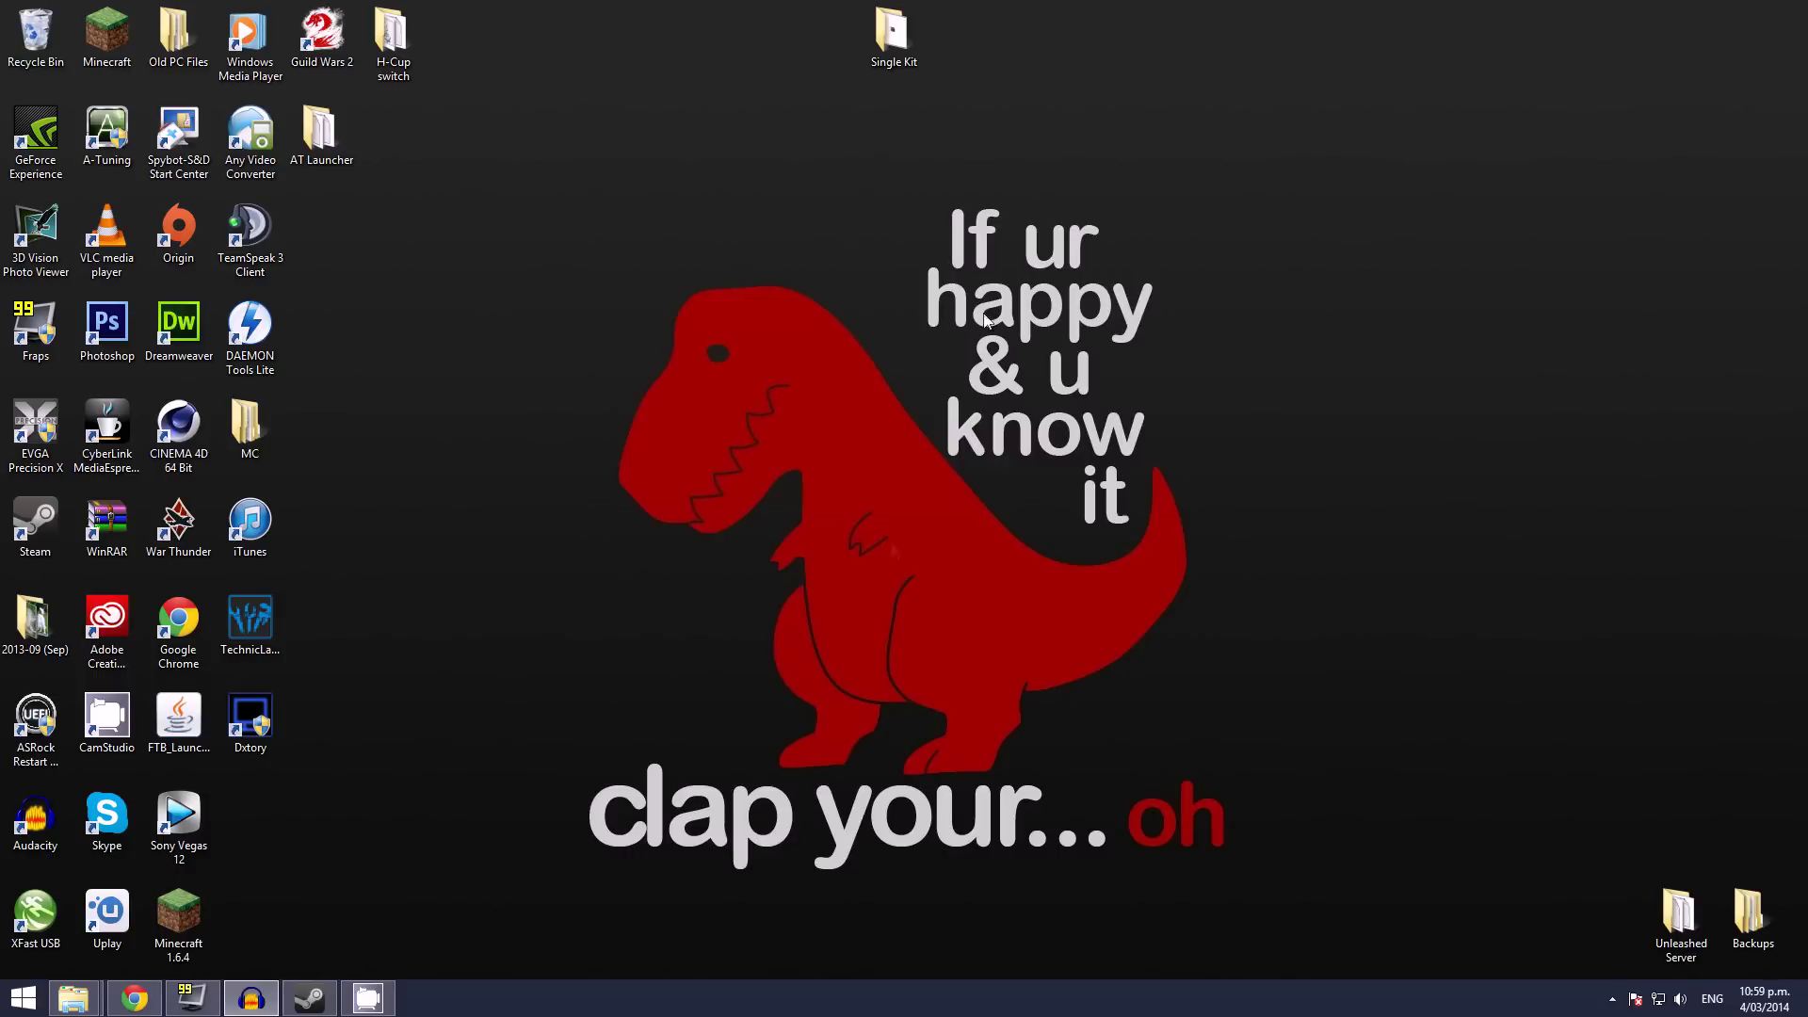
- Move the Single Kit desktop icon down and left onto the wallpaper, beside its text
drag(891, 36, 890, 229)
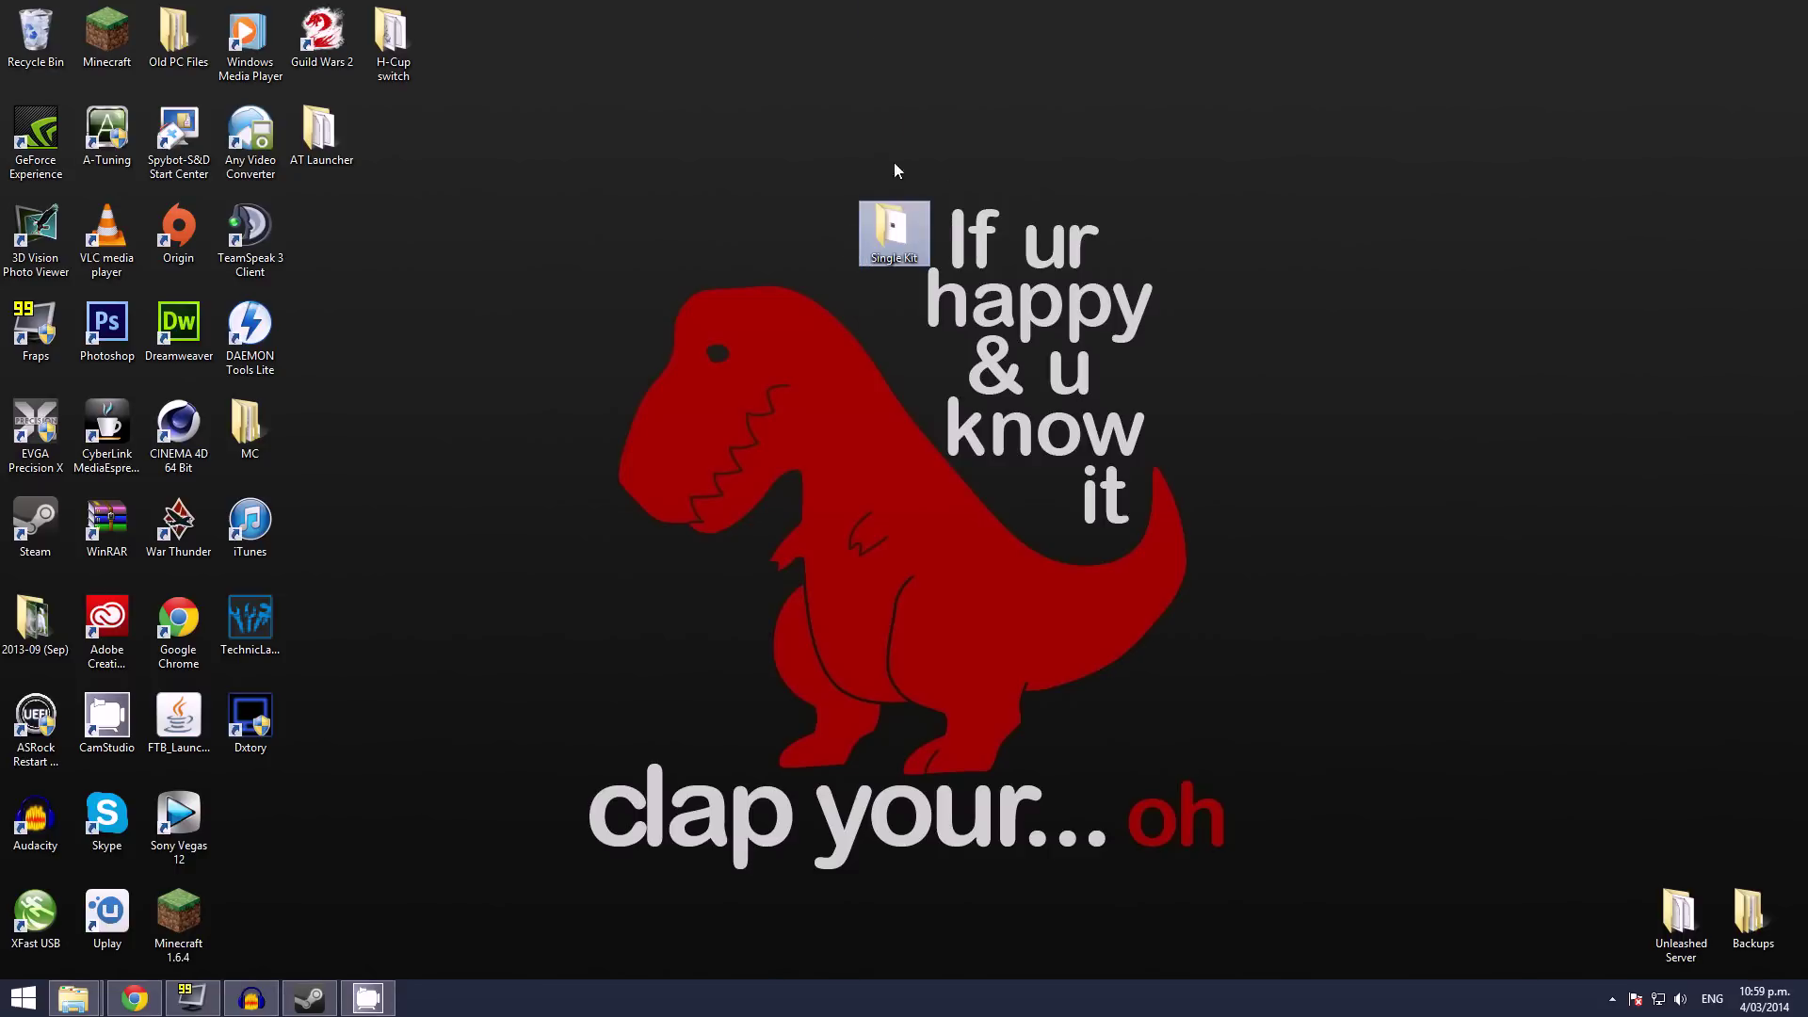
click(873, 315)
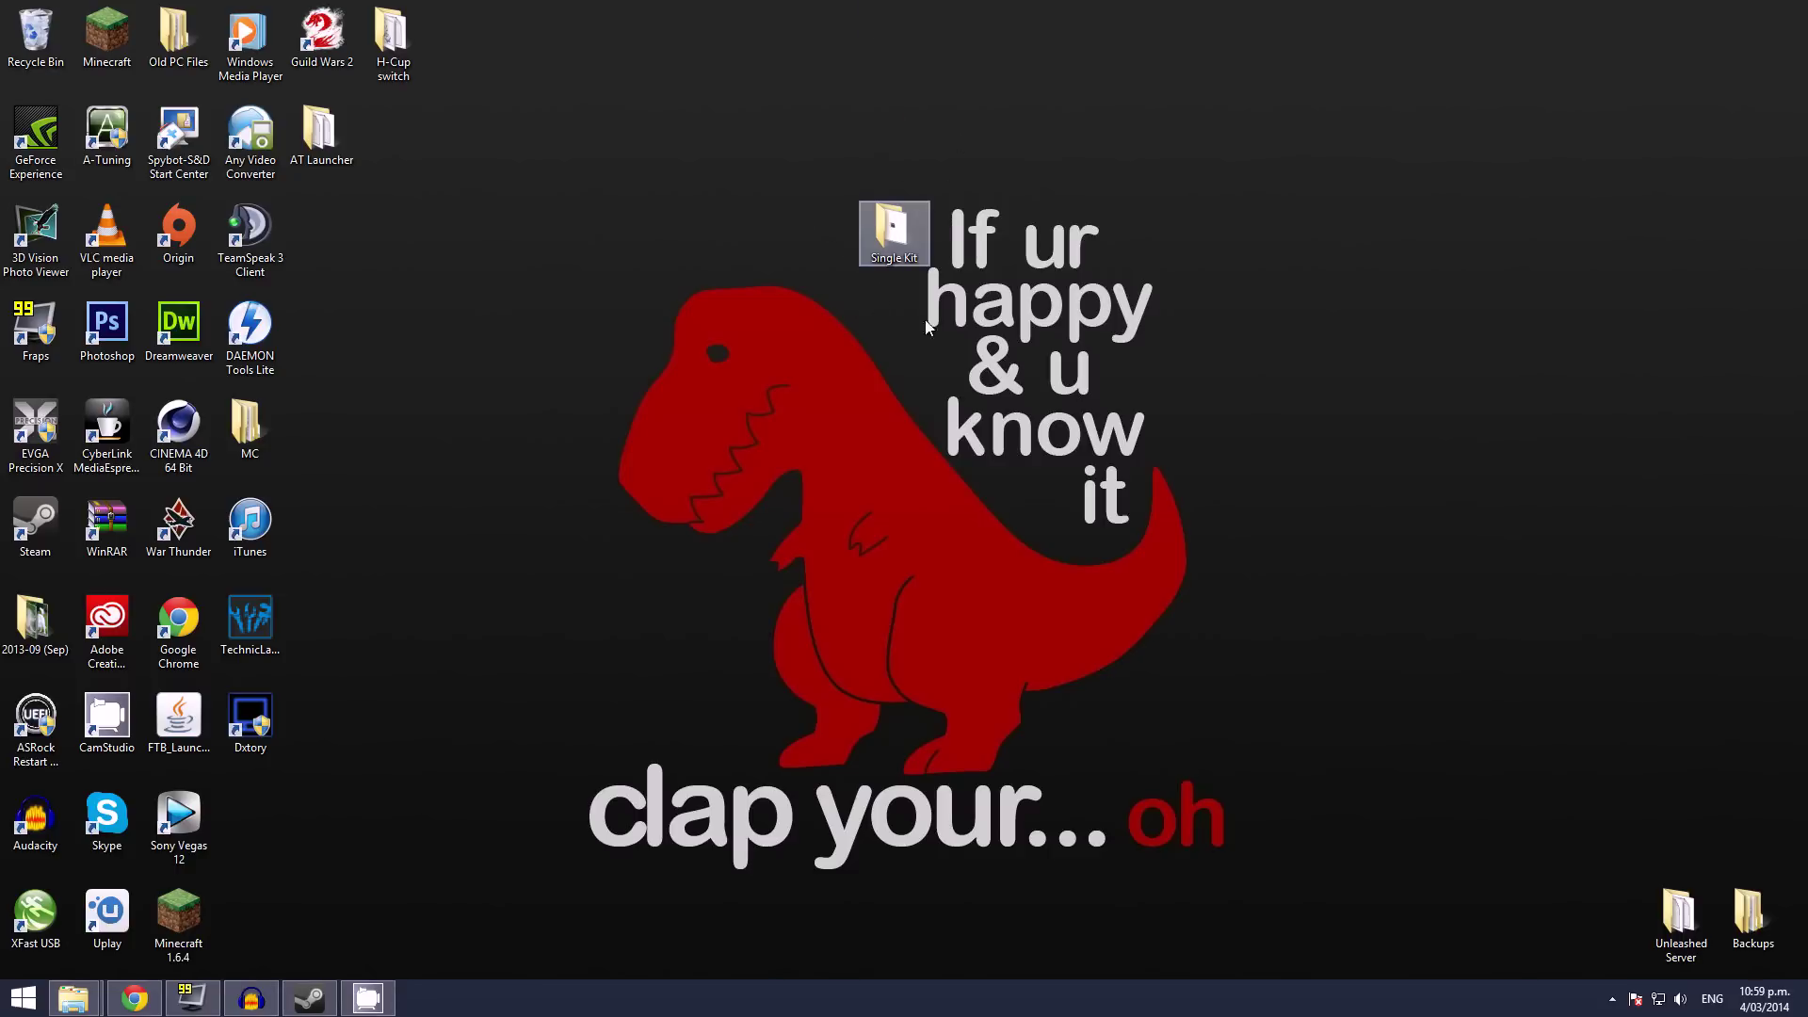
drag(909, 250, 838, 254)
click(1236, 285)
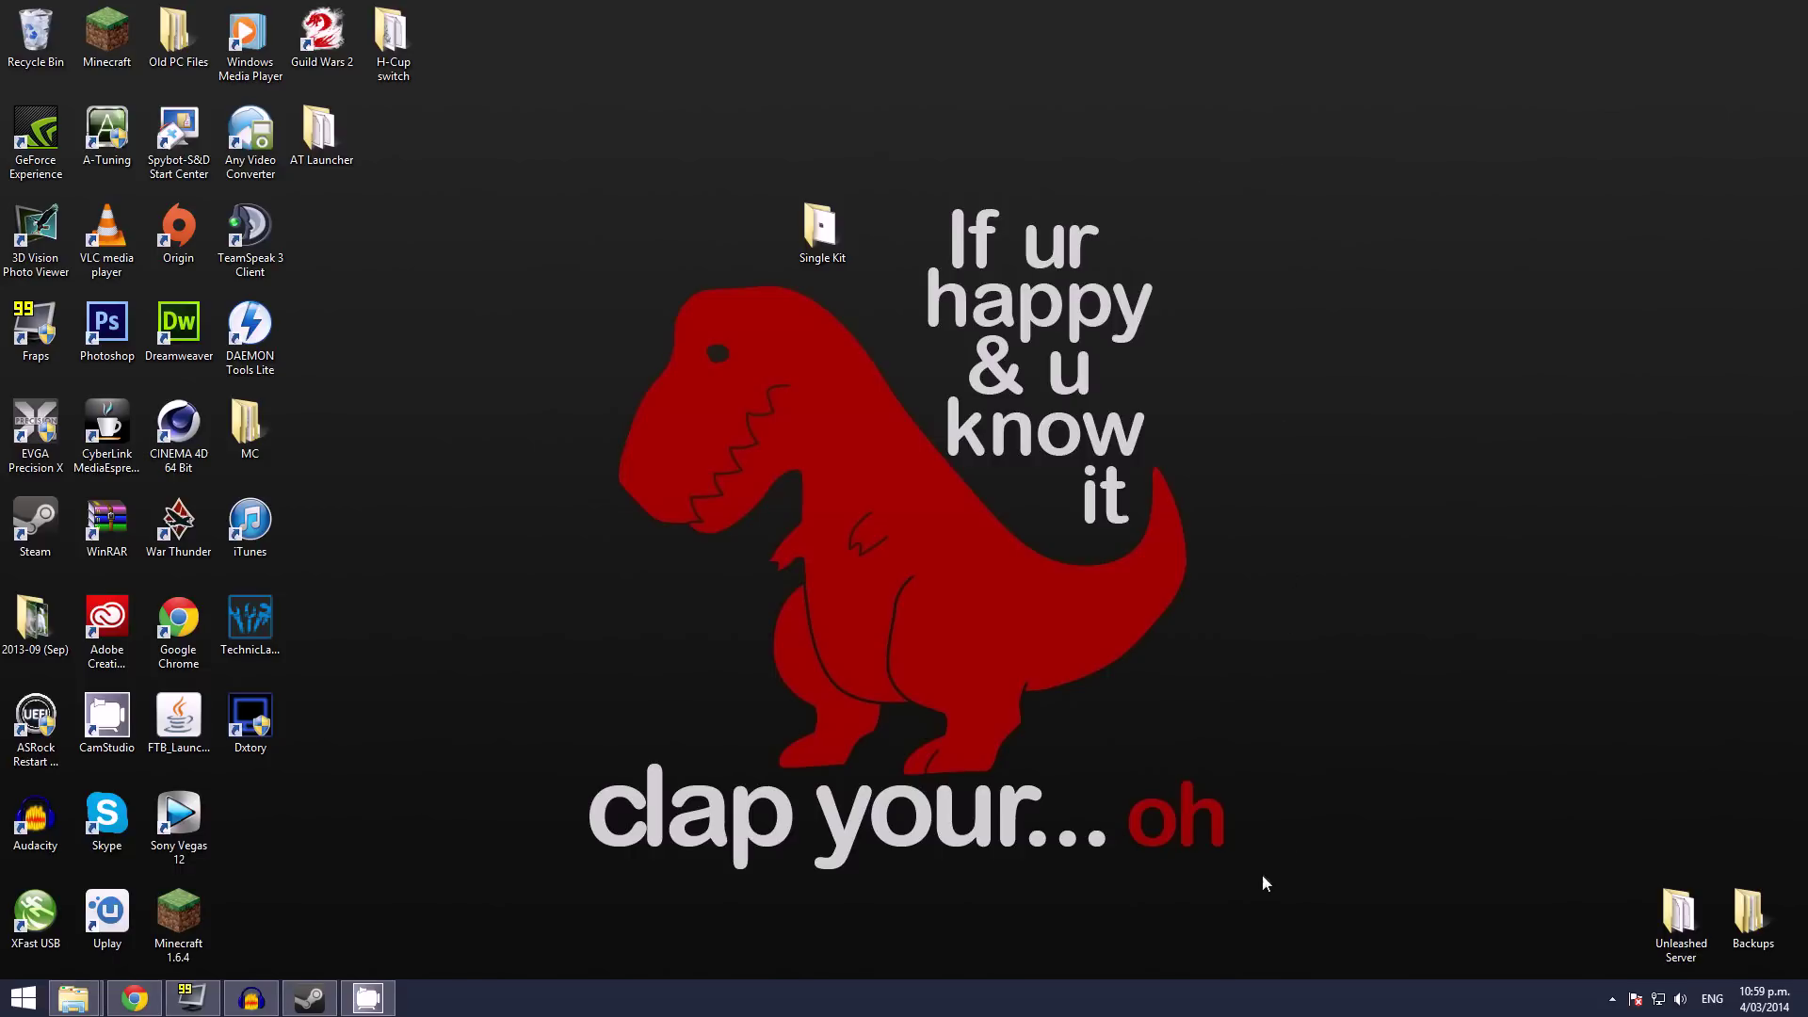
click(817, 230)
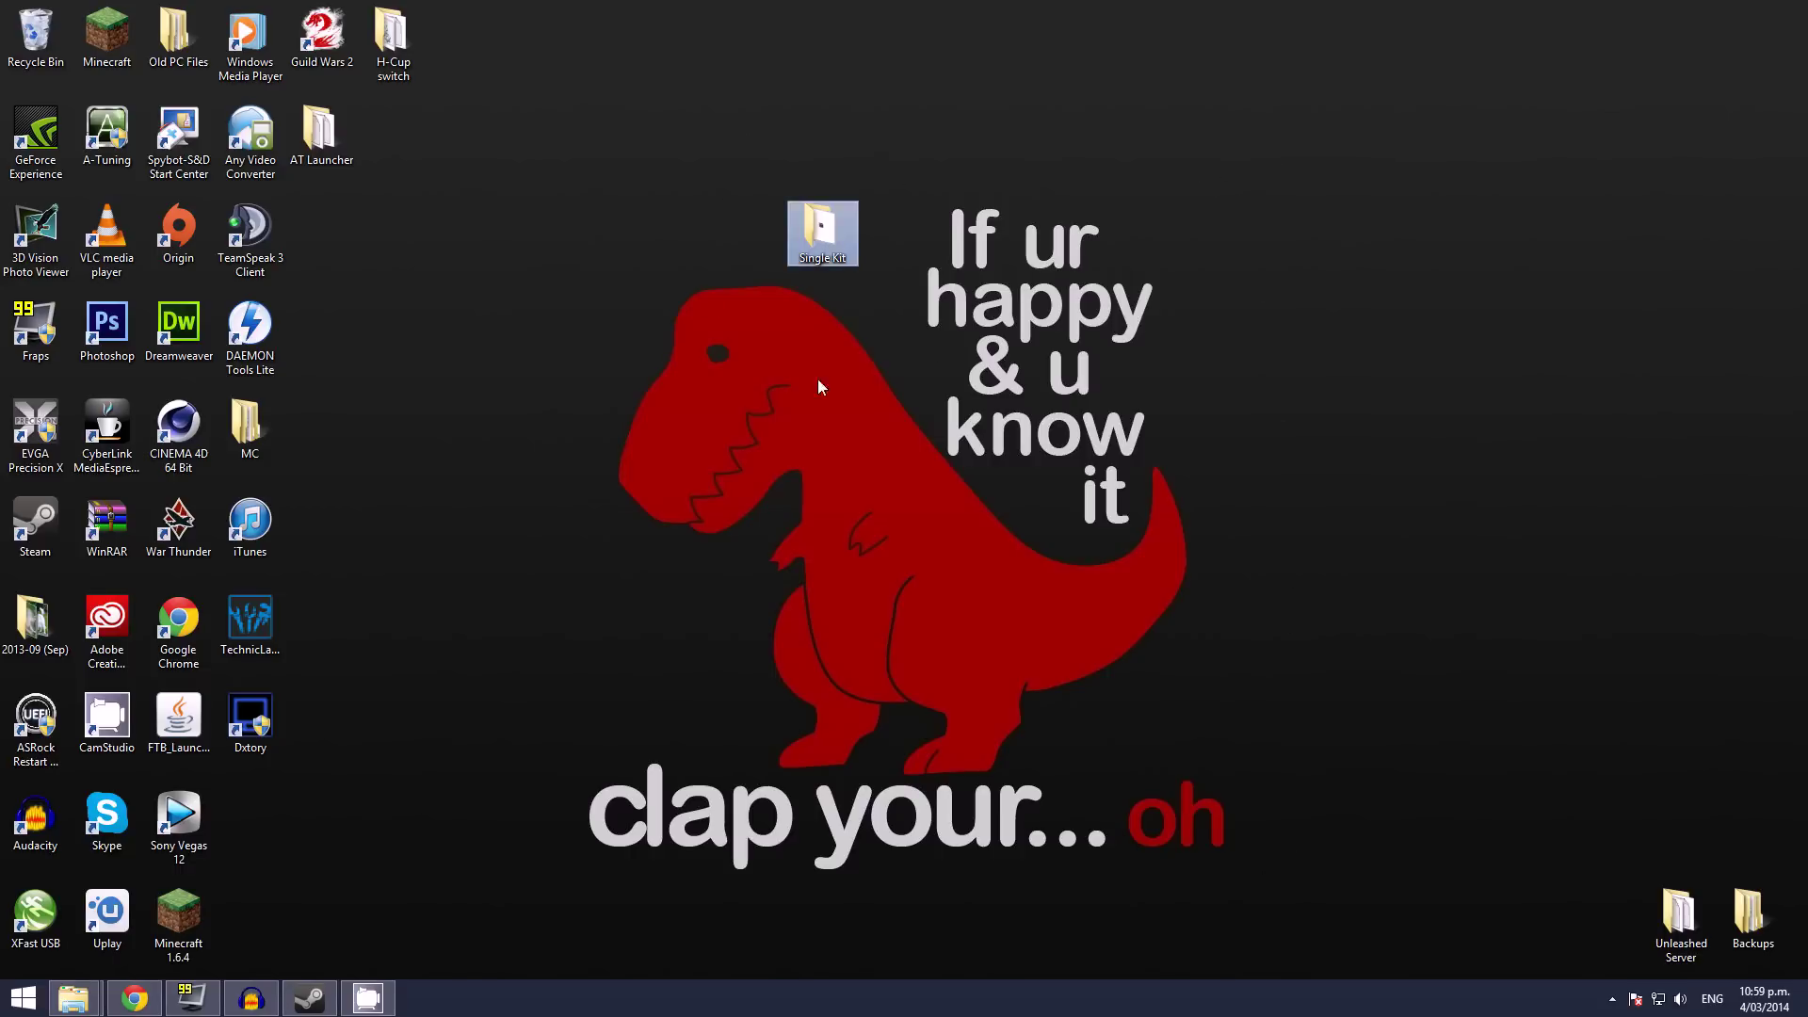
click(885, 405)
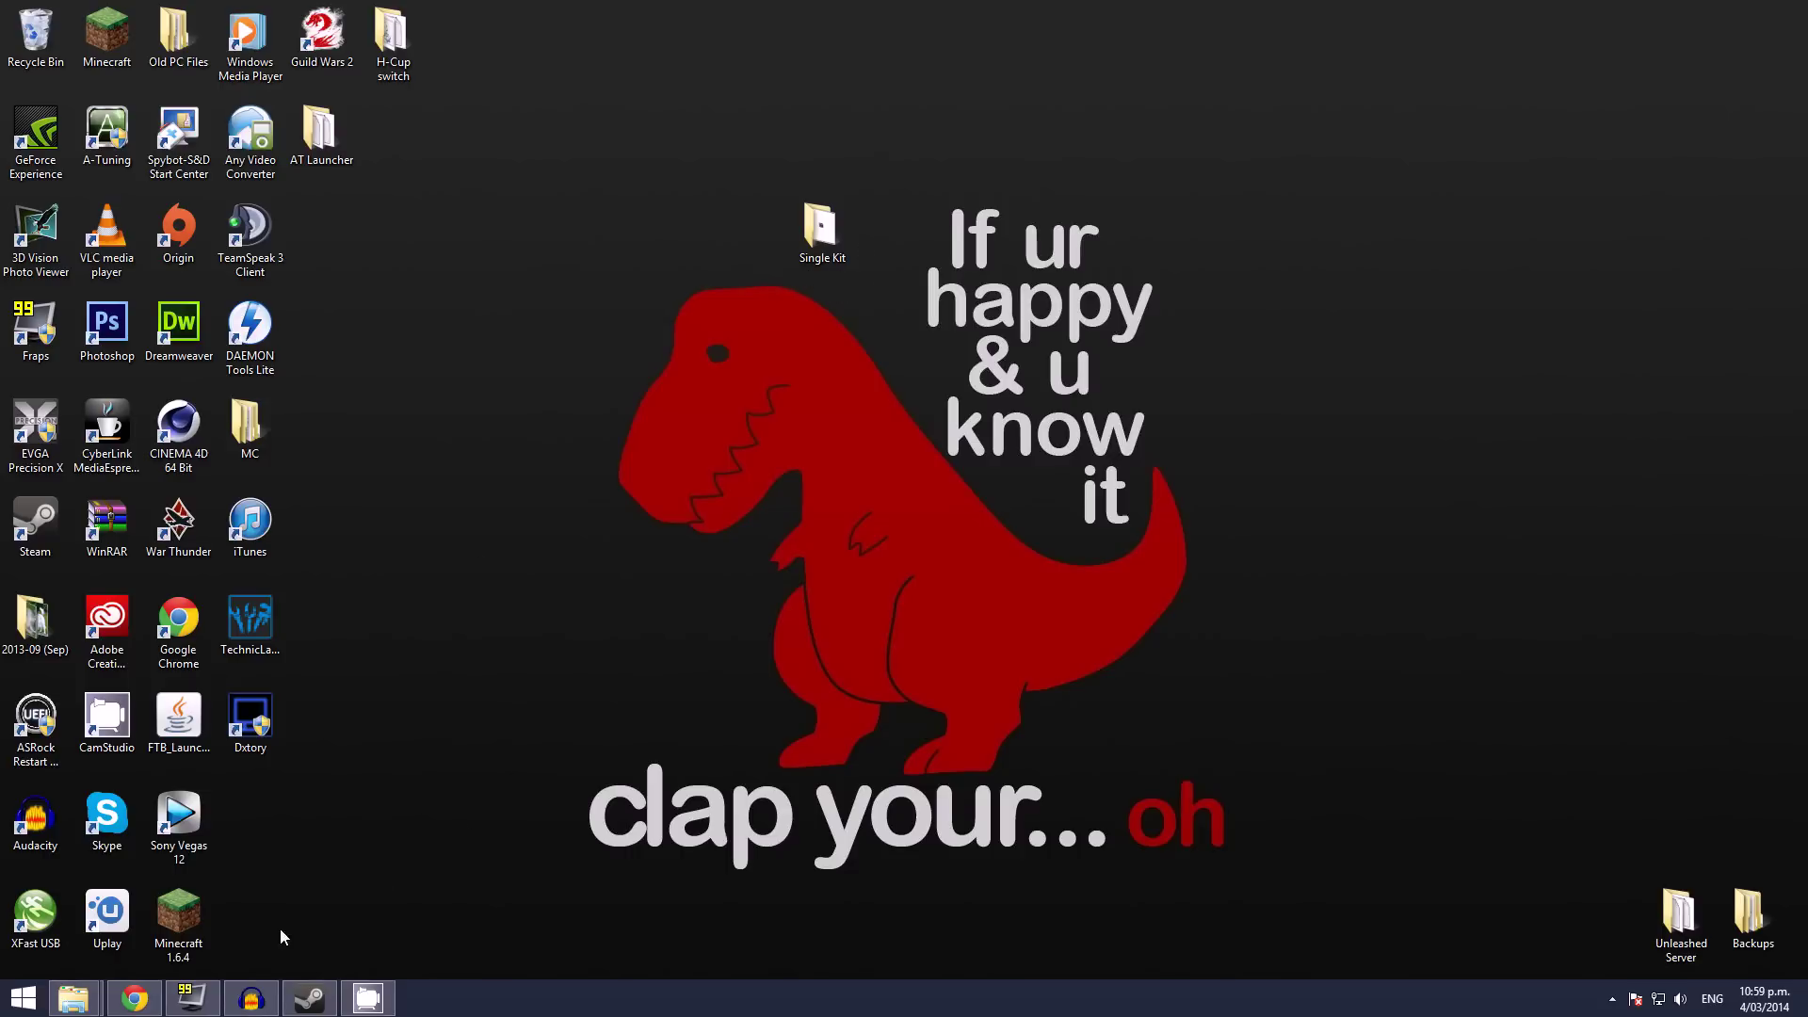
click(142, 1004)
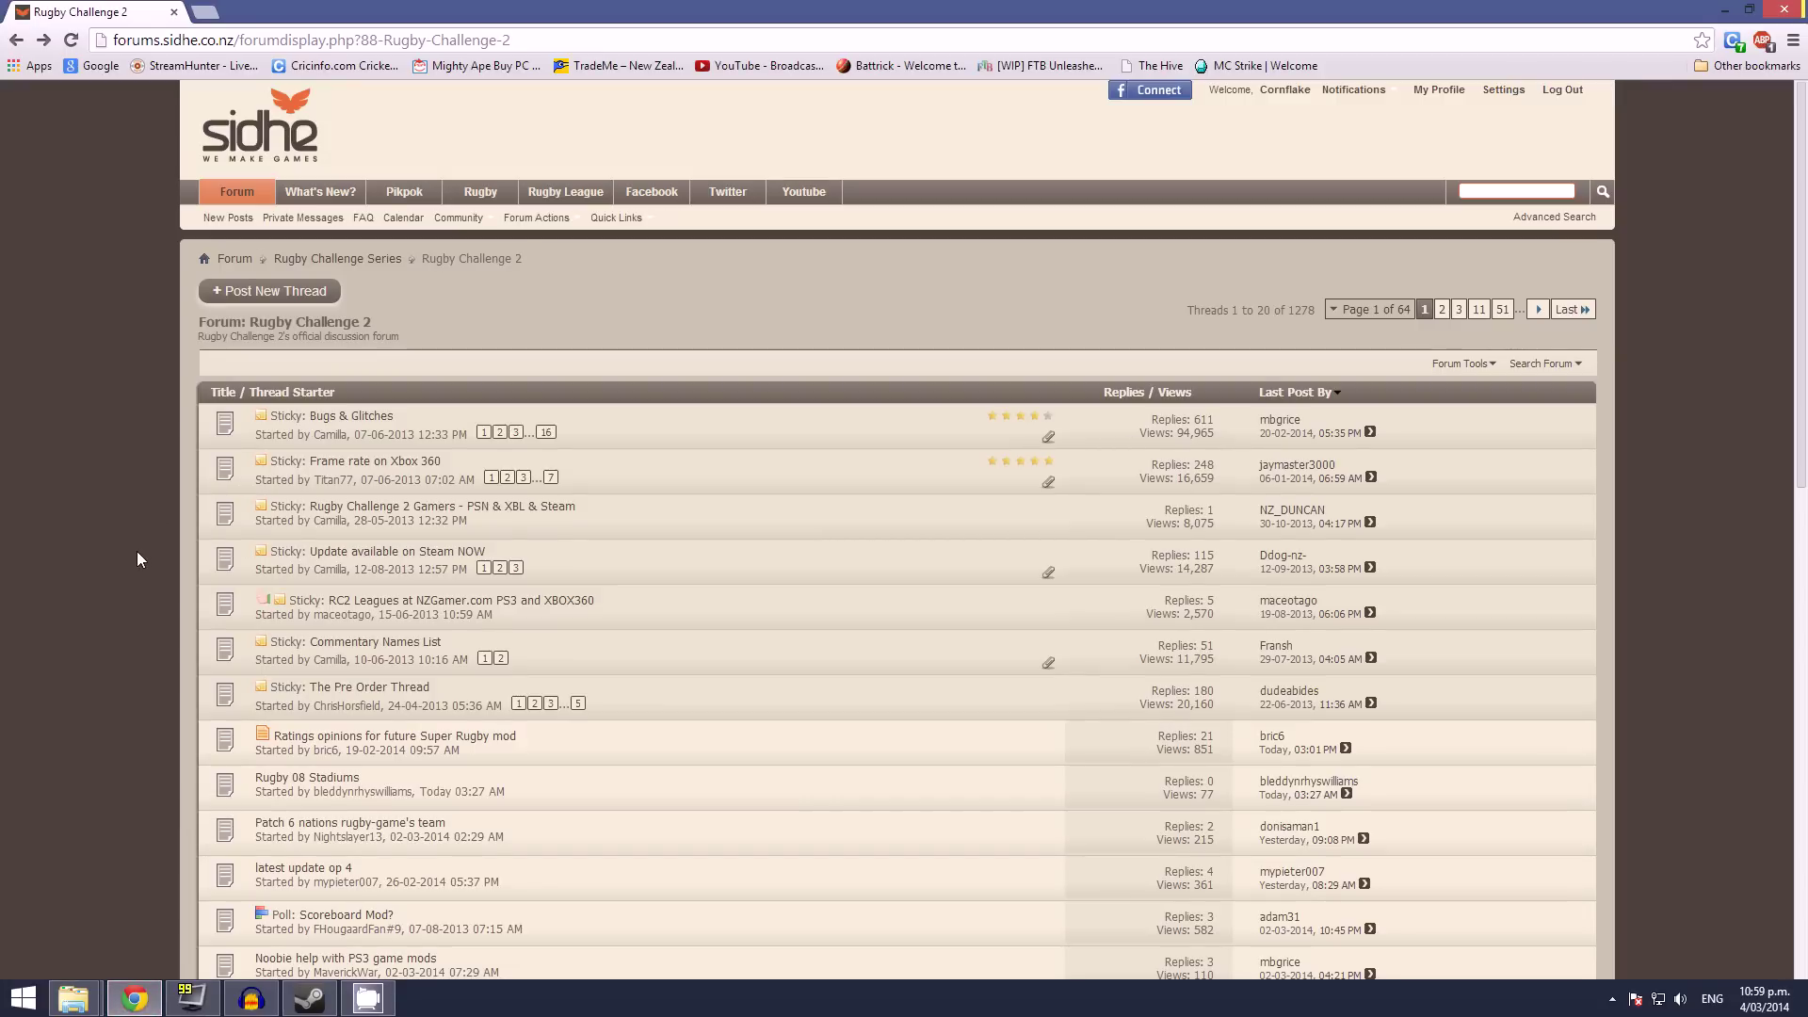
- Scroll the Rugby Challenge 2 thread list and open the 'Some new kits!' thread
scroll(136, 603, down, 3)
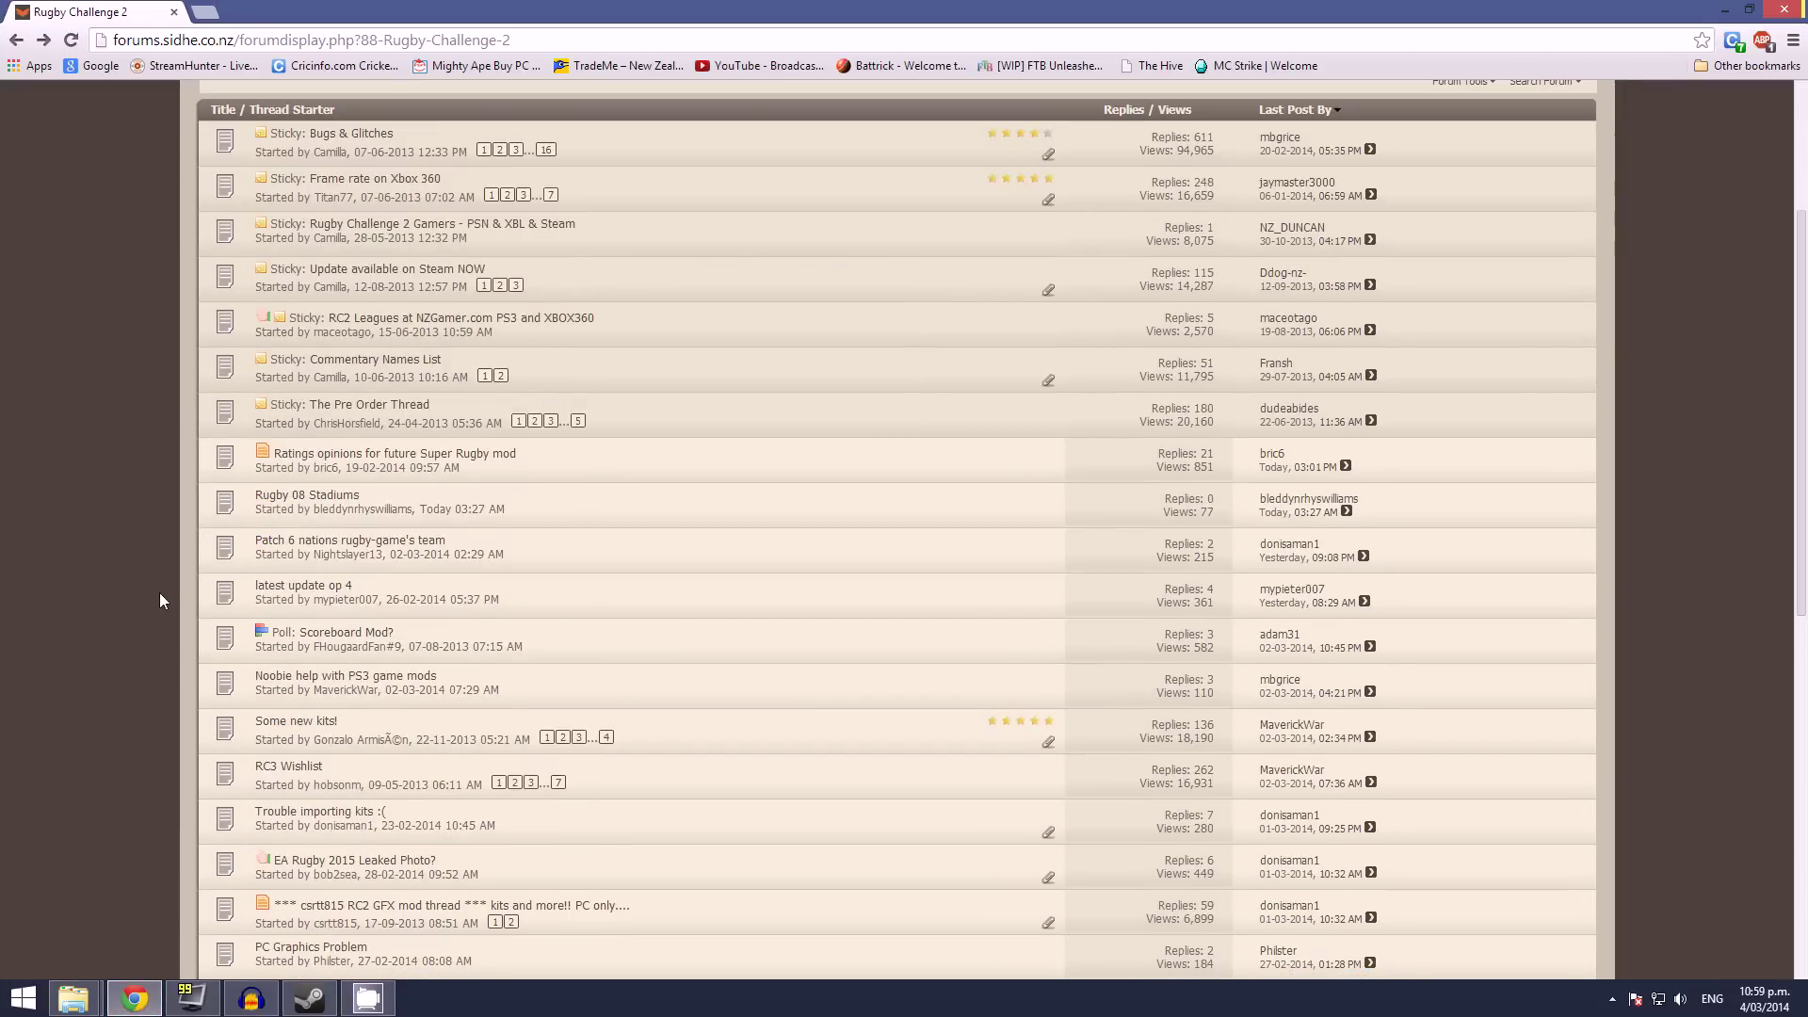
scroll(158, 598, down, 1)
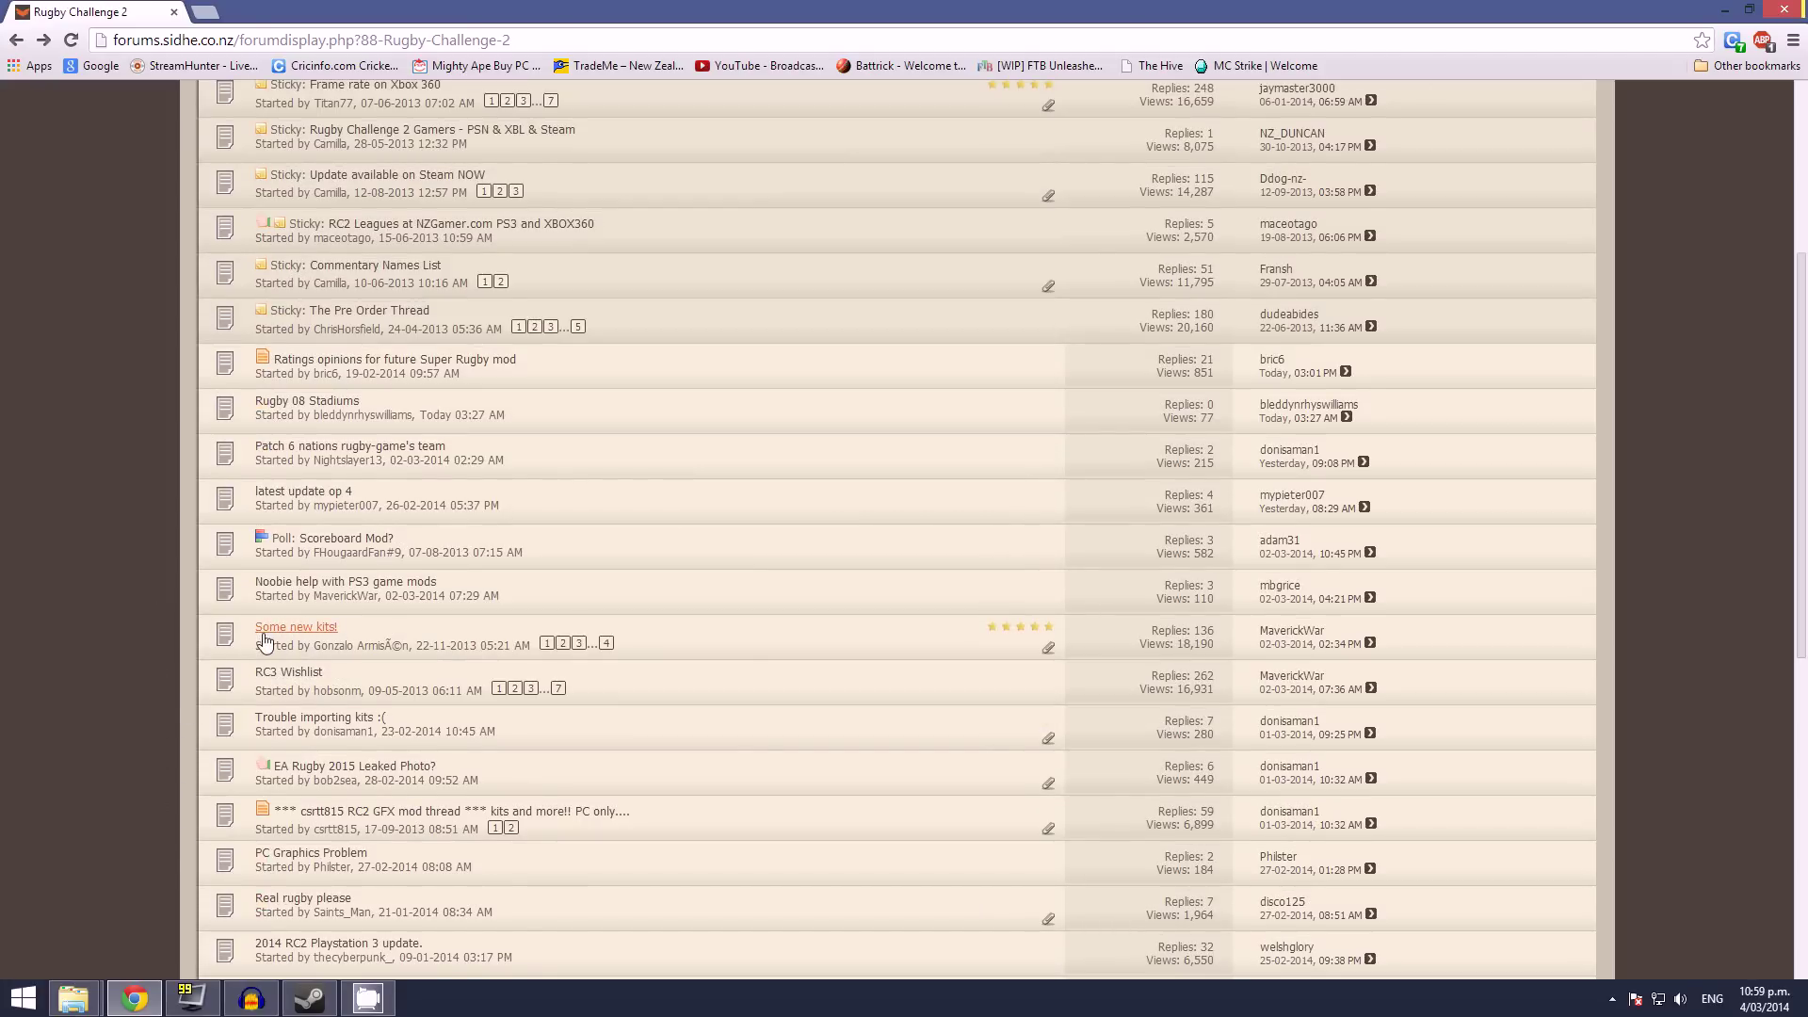
click(307, 635)
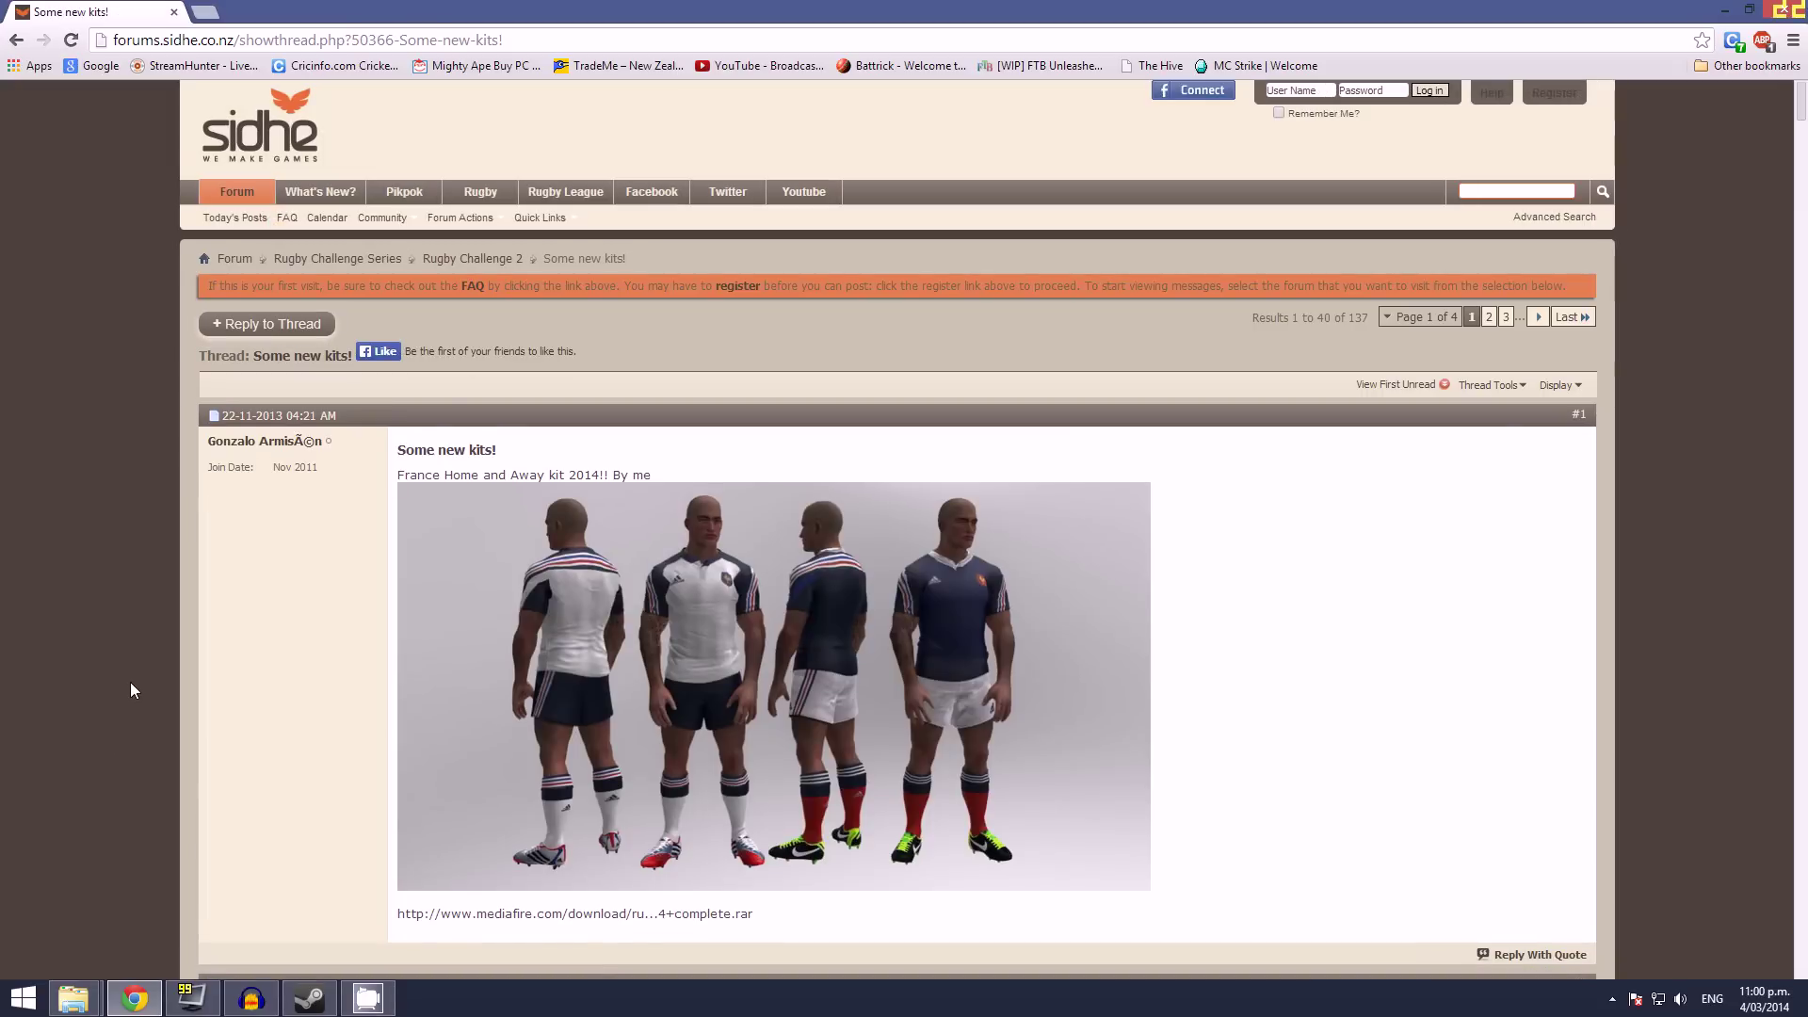
- Scroll through the kits posted in the thread, then minimize the browser
scroll(155, 681, down, 3)
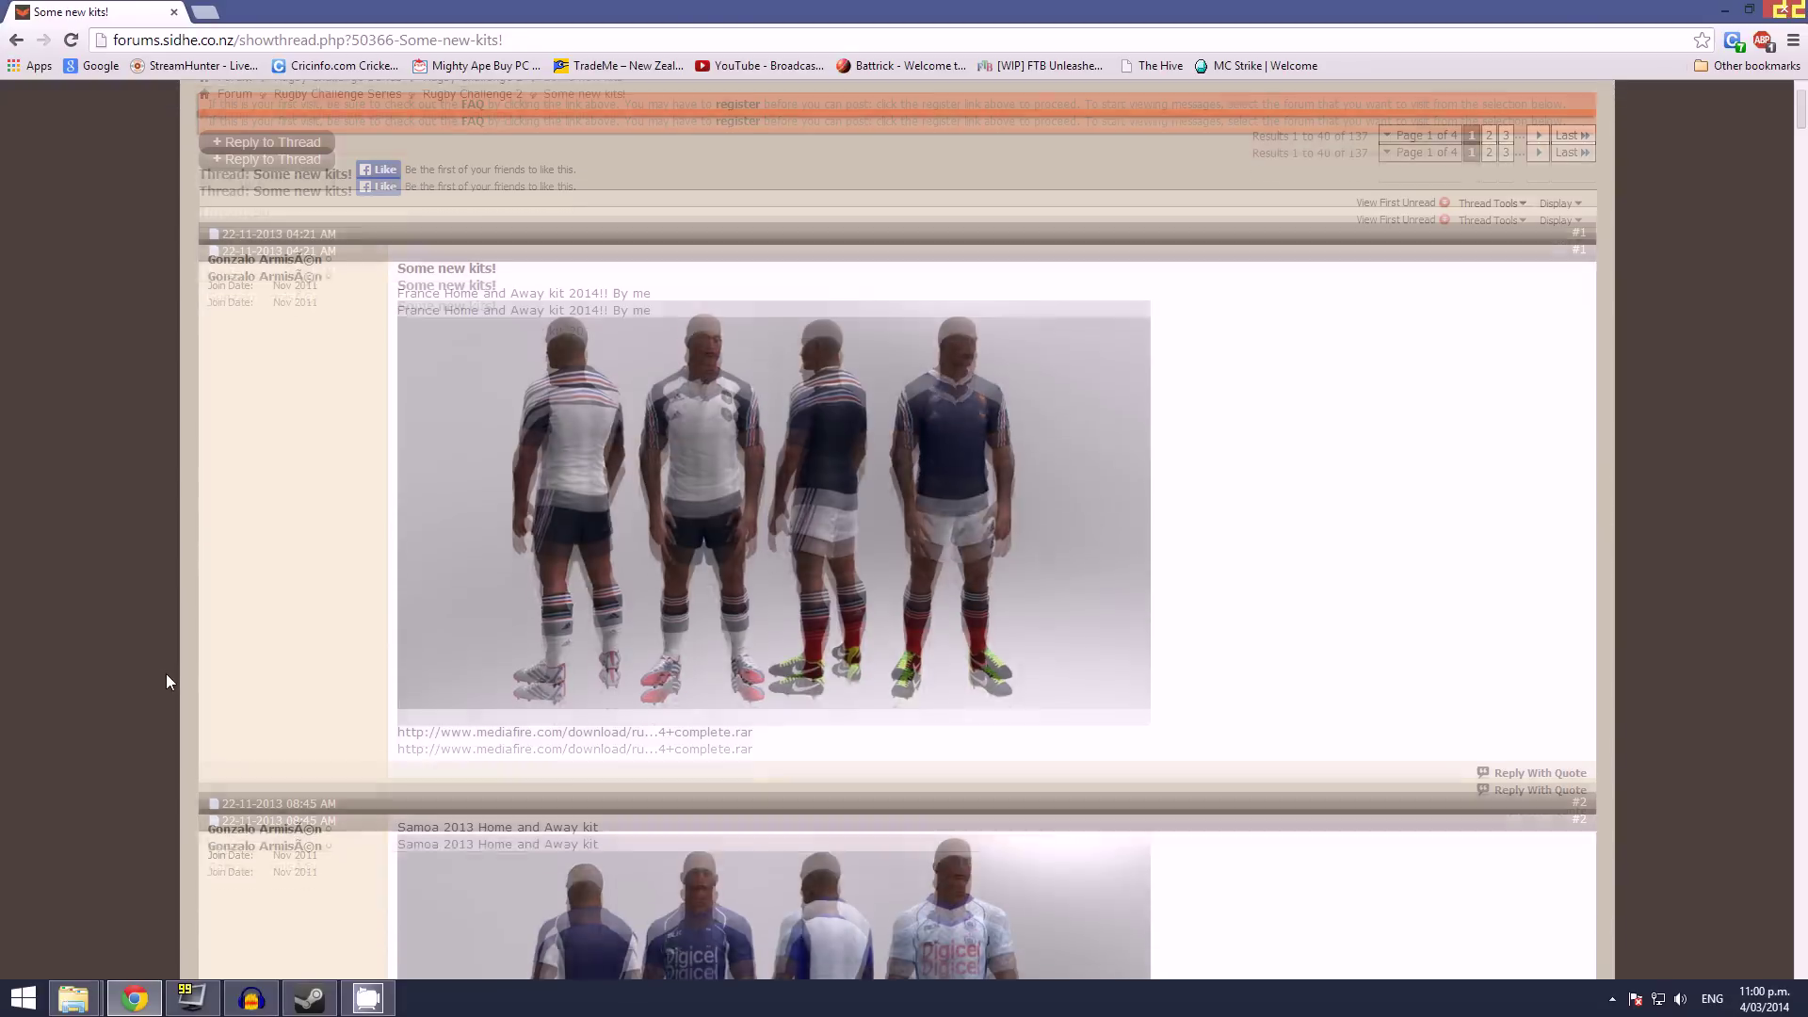
scroll(166, 674, down, 1)
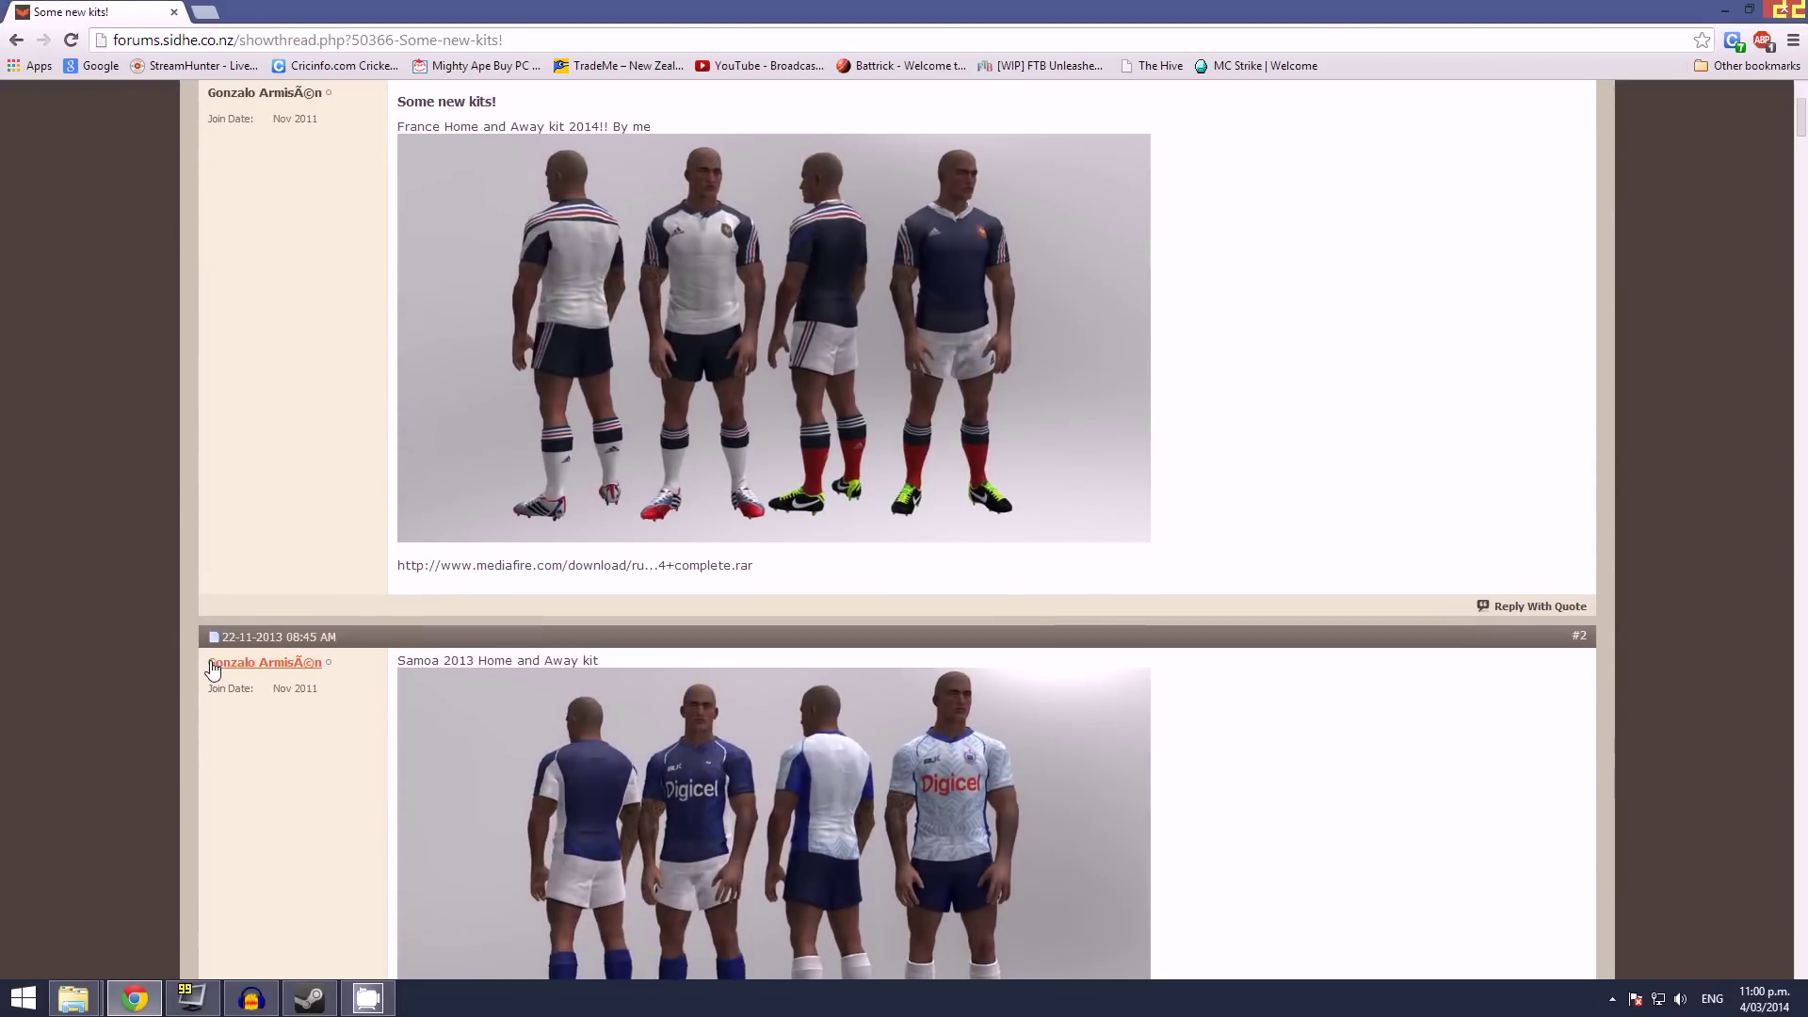
scroll(229, 649, down, 2)
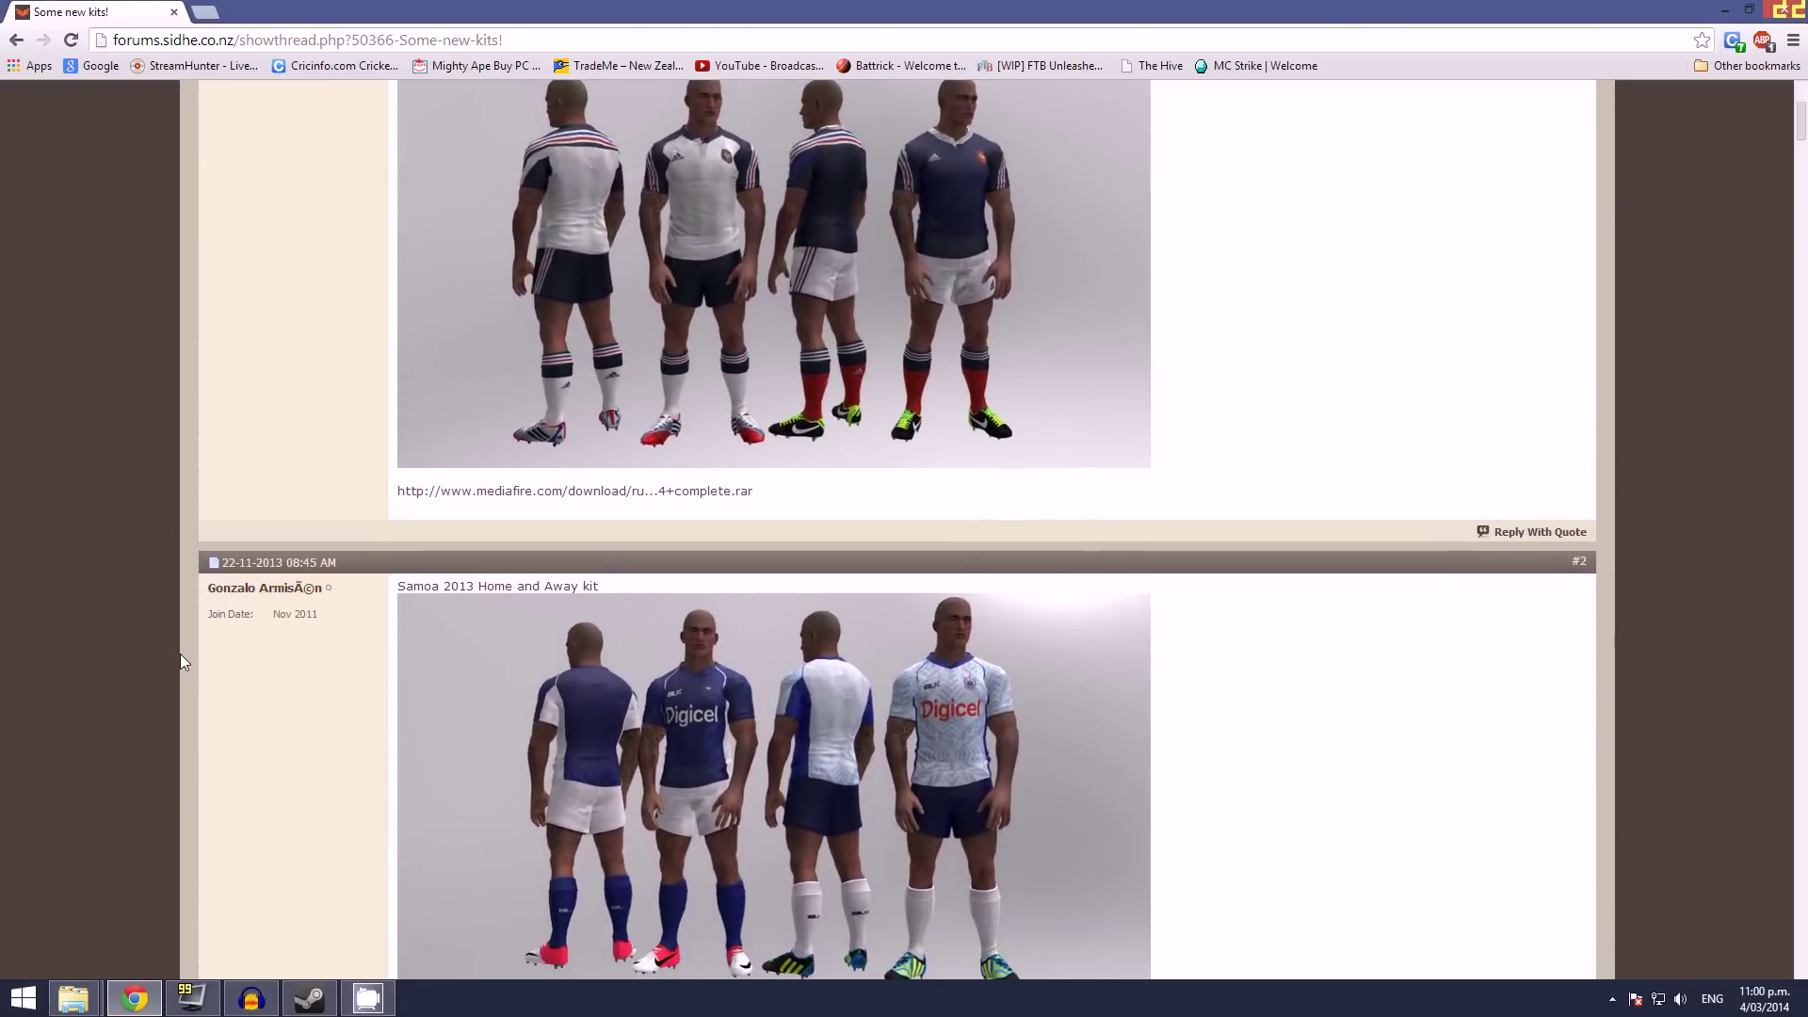
scroll(166, 656, down, 15)
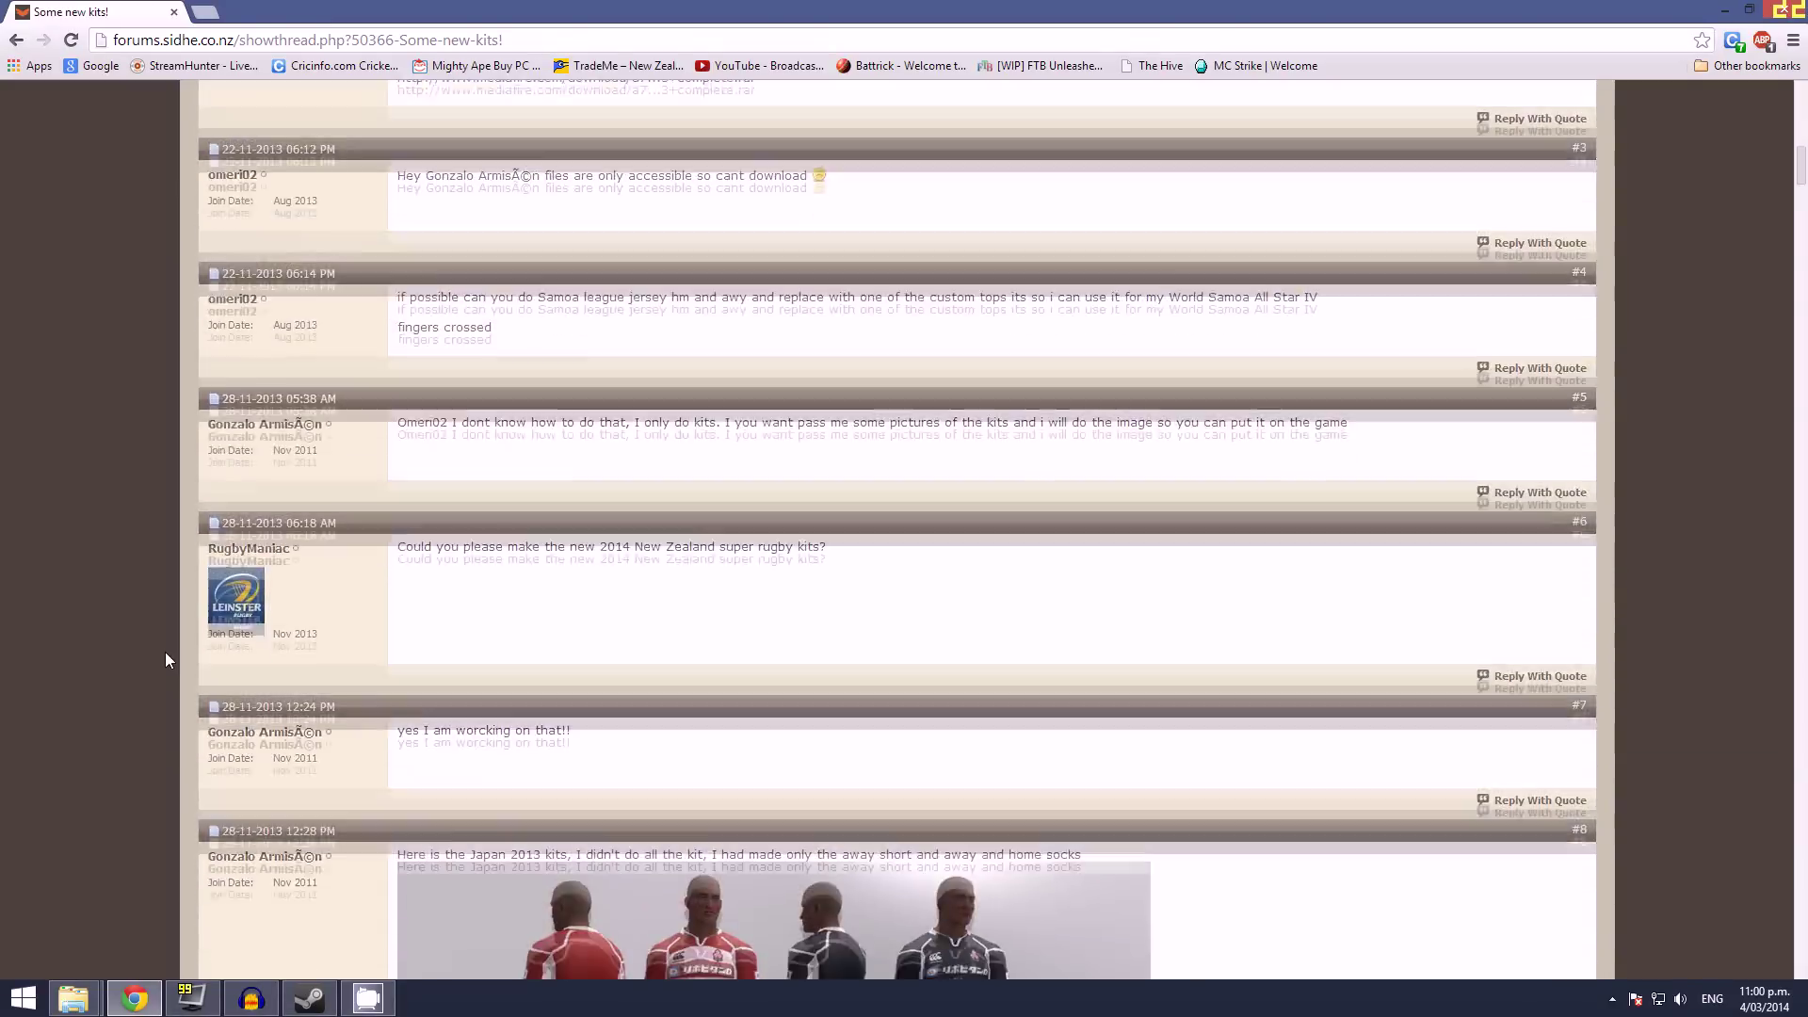
scroll(166, 652, down, 14)
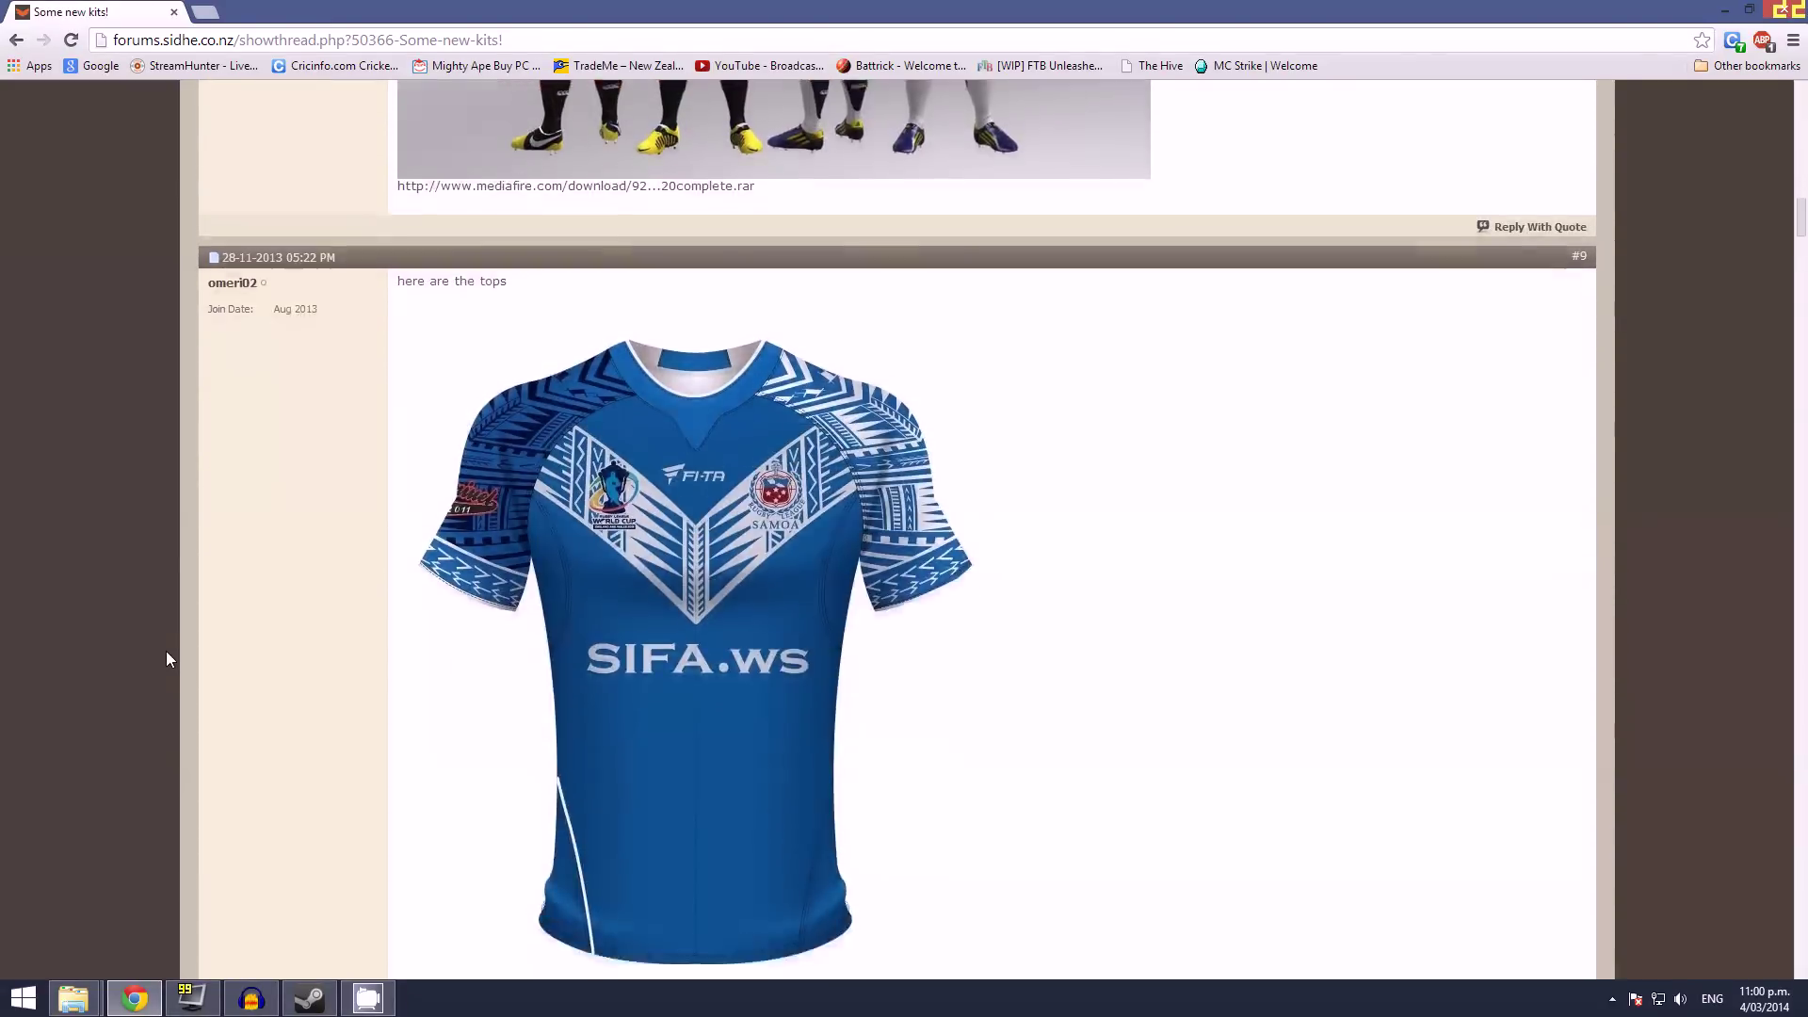
scroll(167, 652, down, 12)
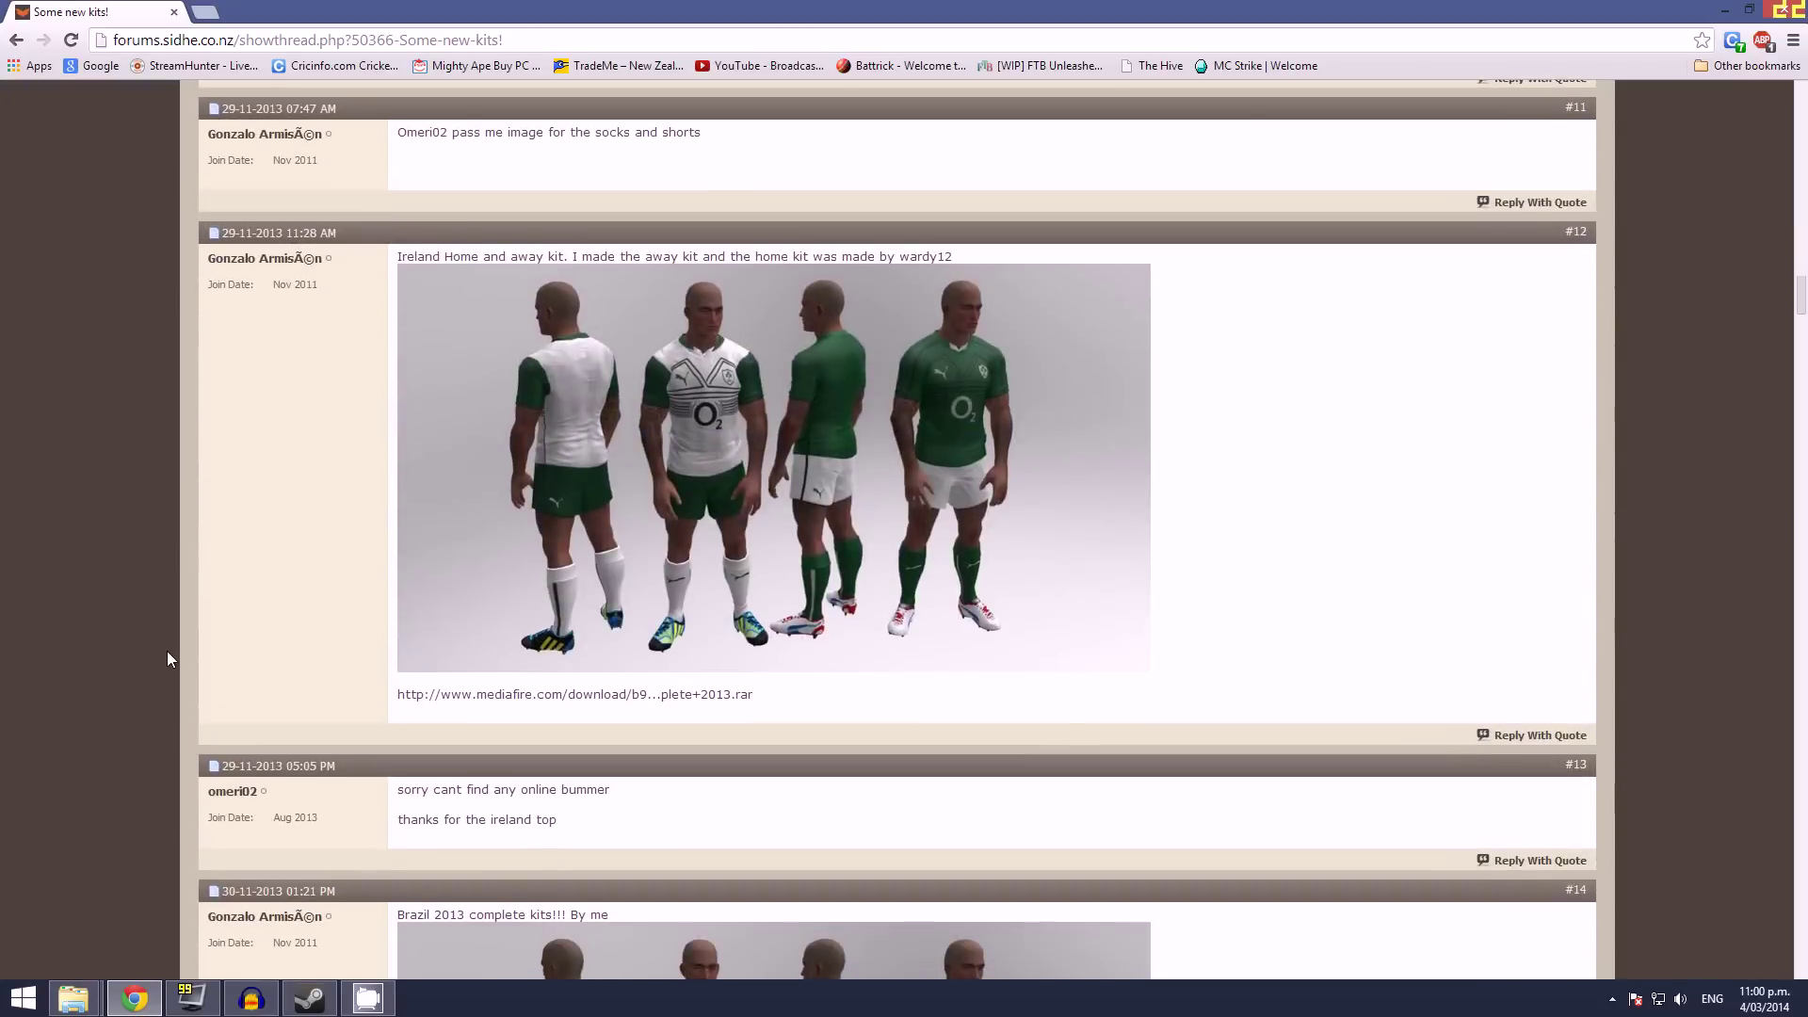
scroll(167, 651, down, 12)
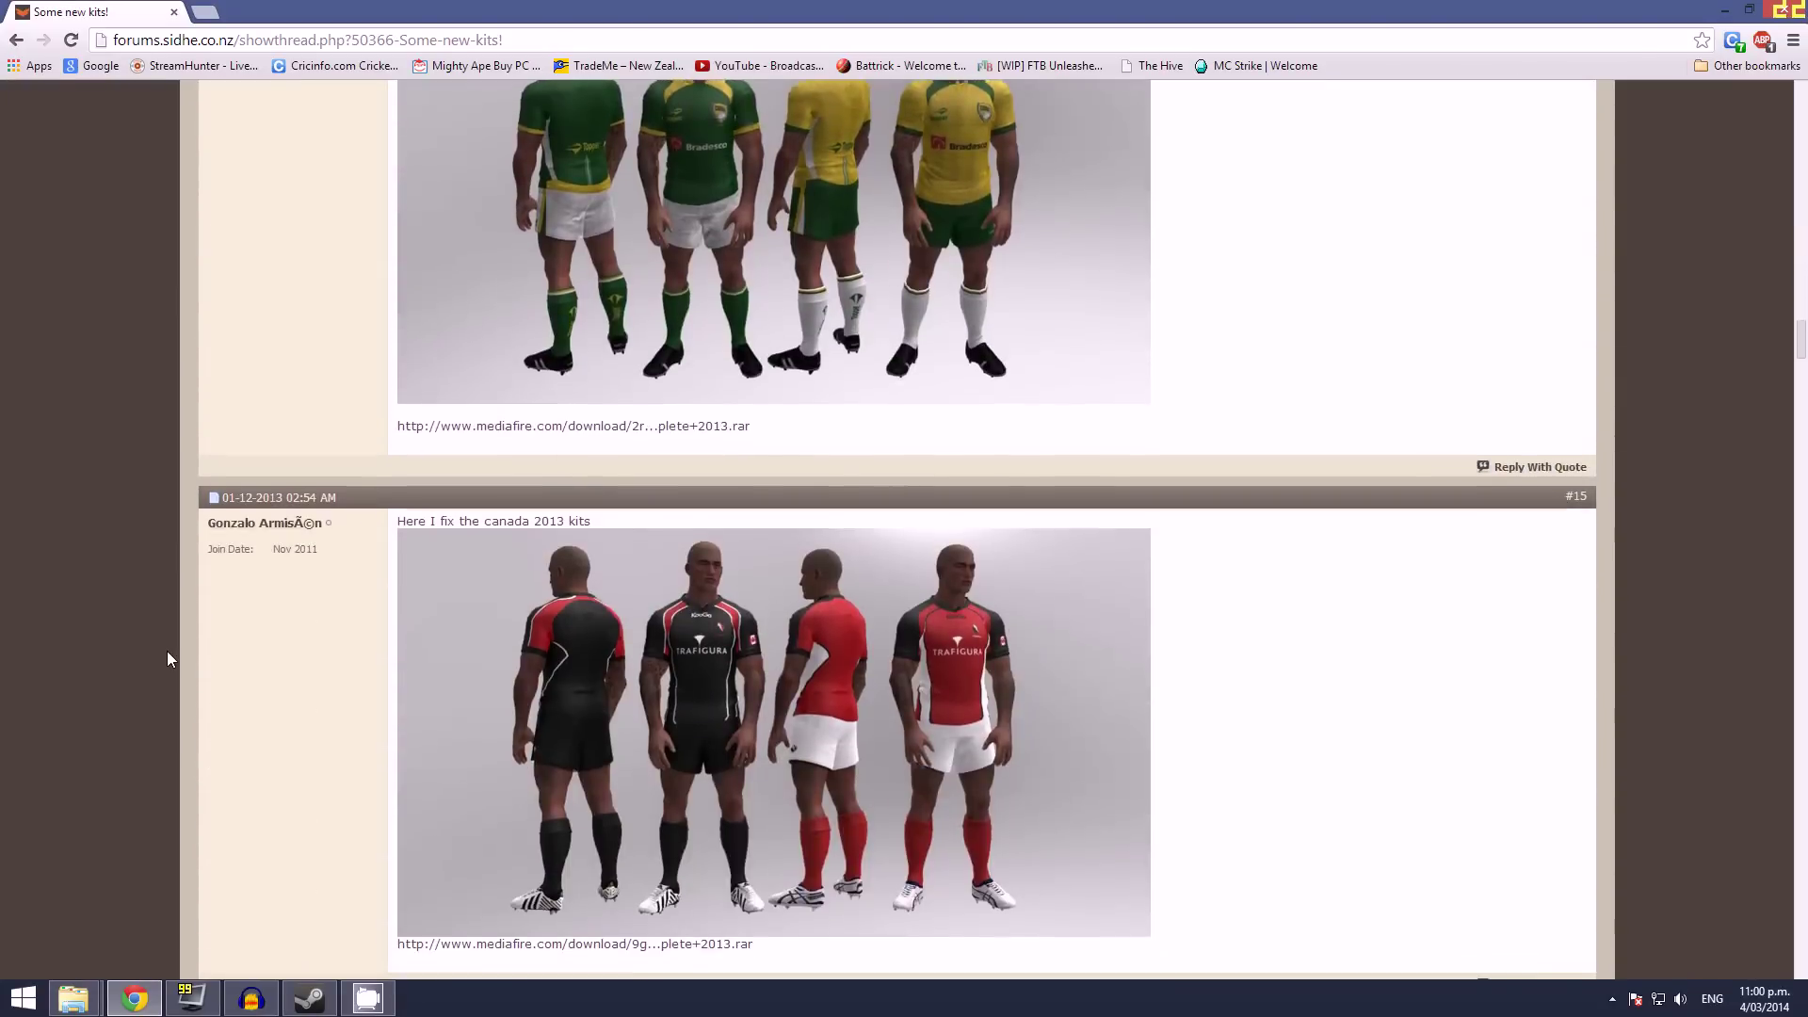
scroll(166, 652, down, 10)
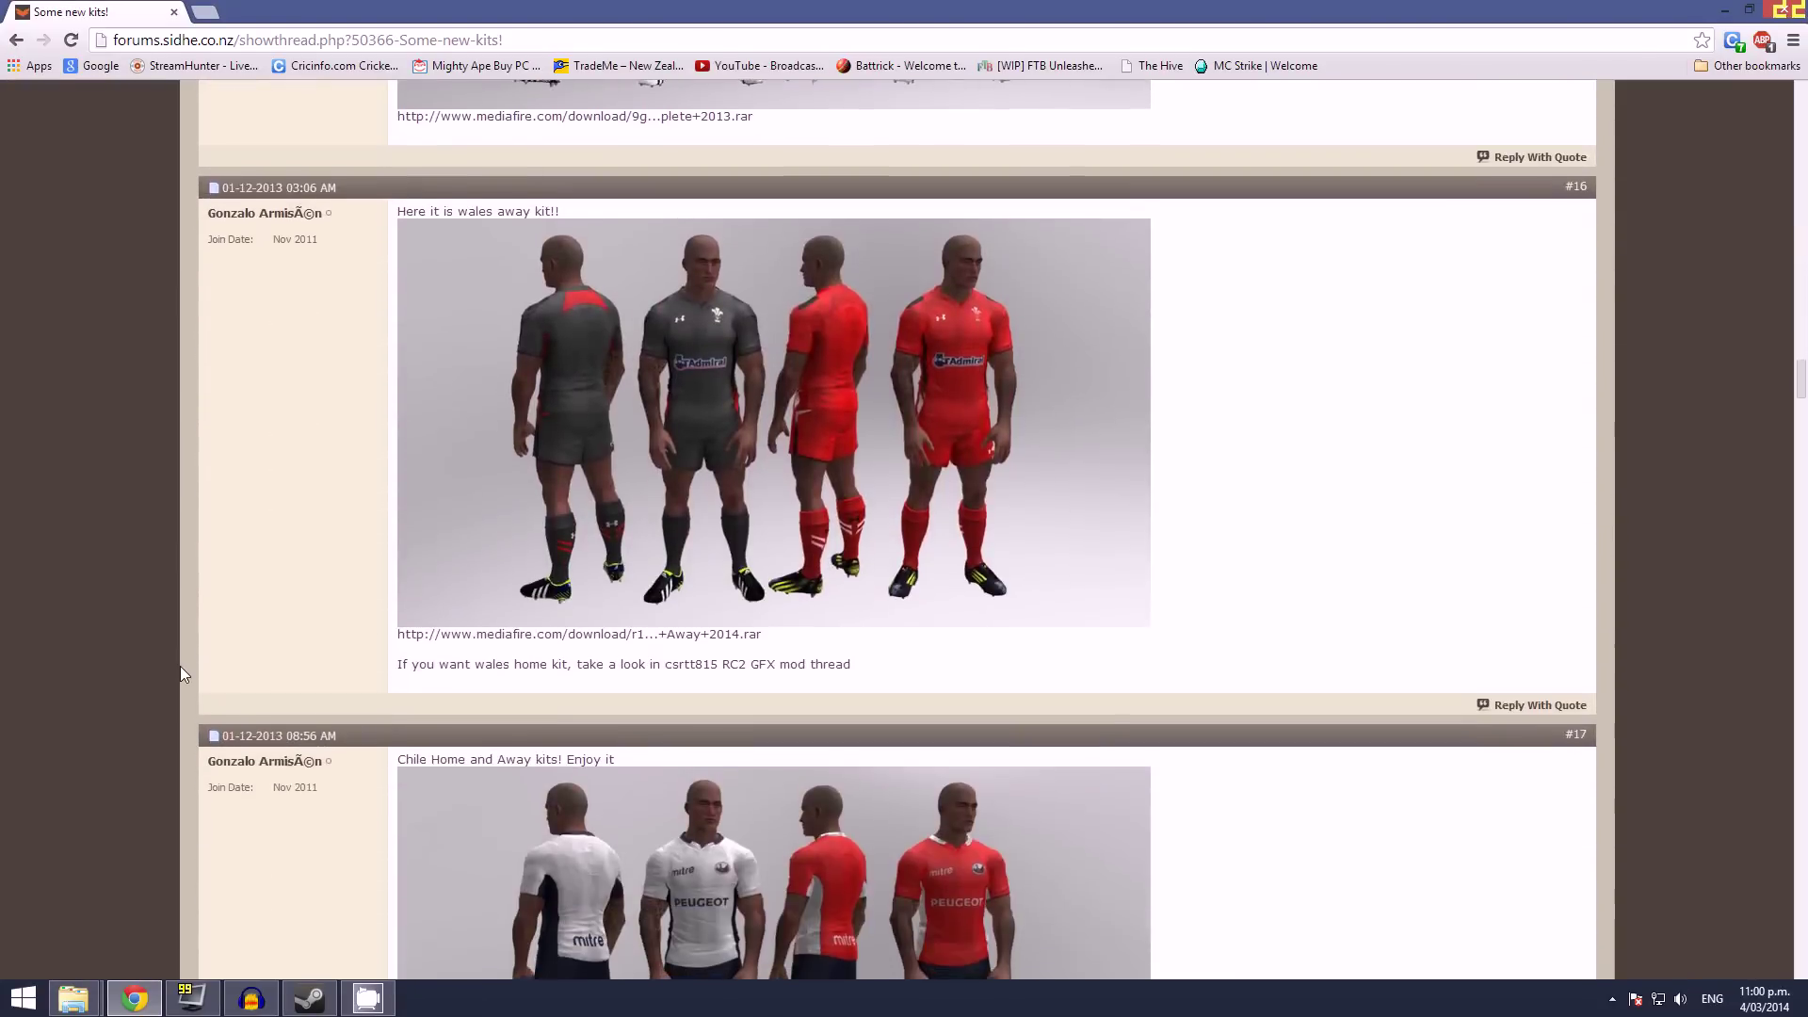
scroll(182, 671, down, 1)
scroll(161, 699, up, 6)
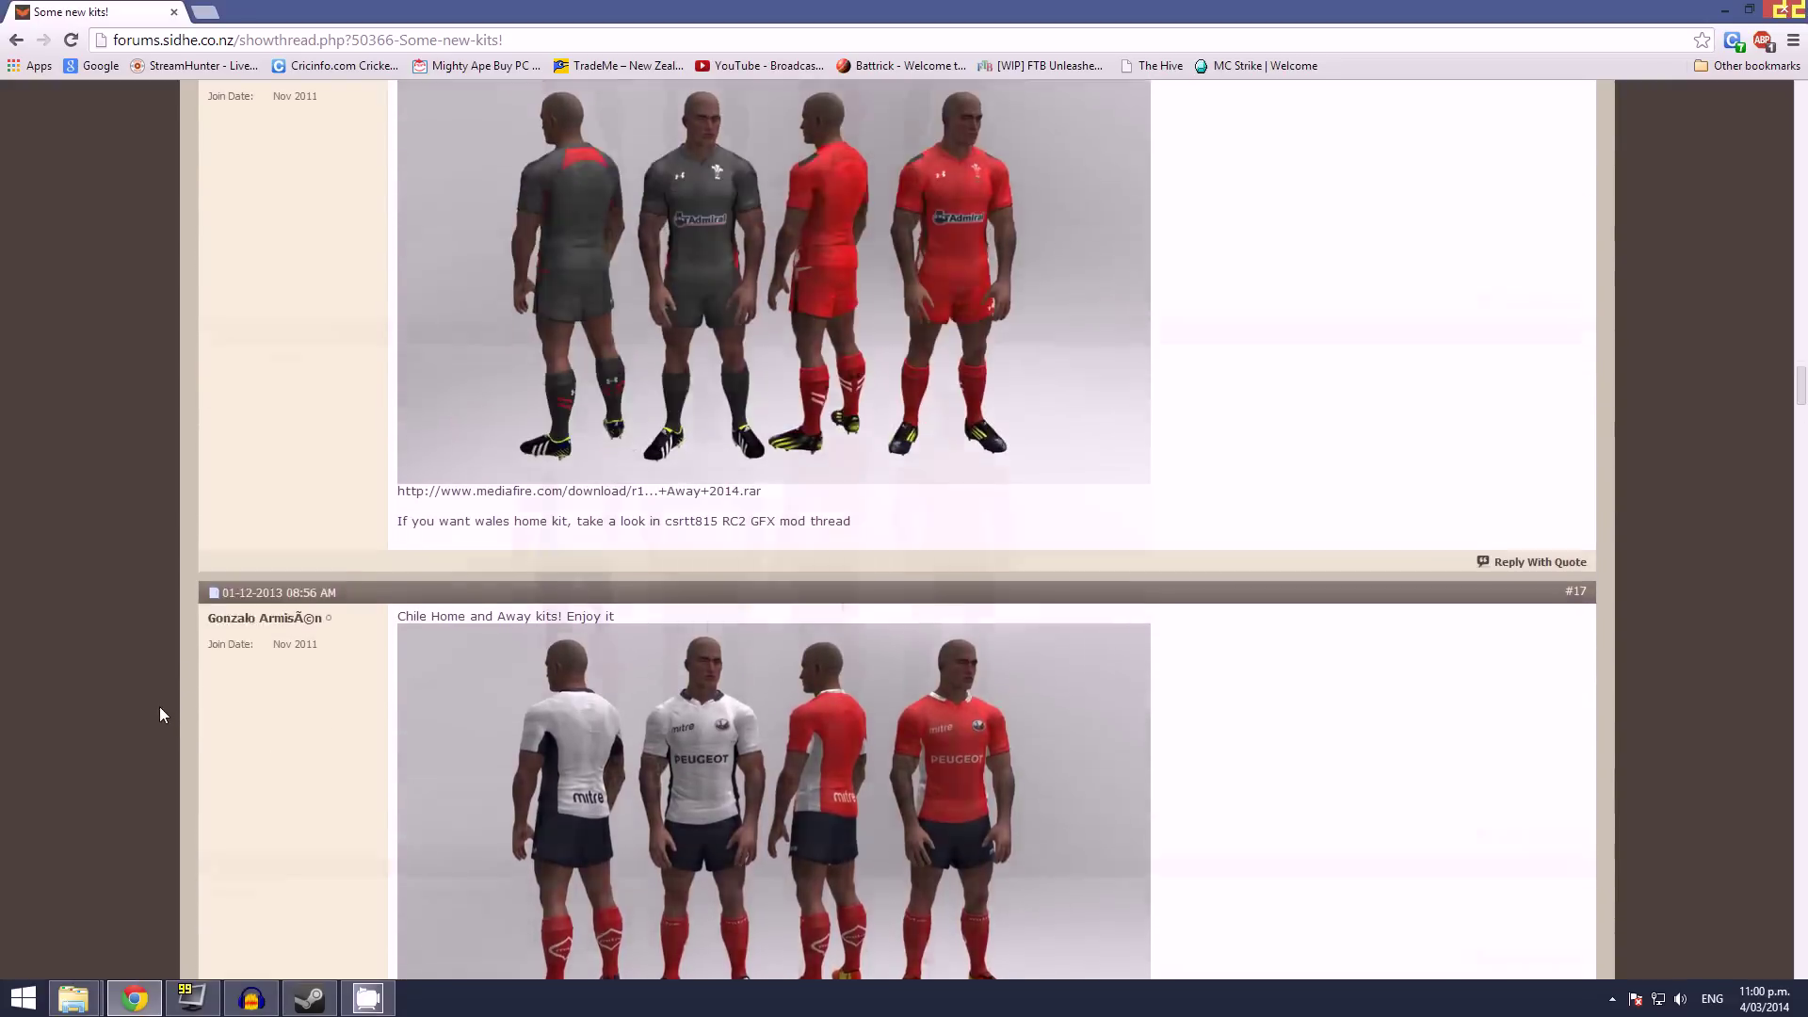
scroll(158, 711, up, 20)
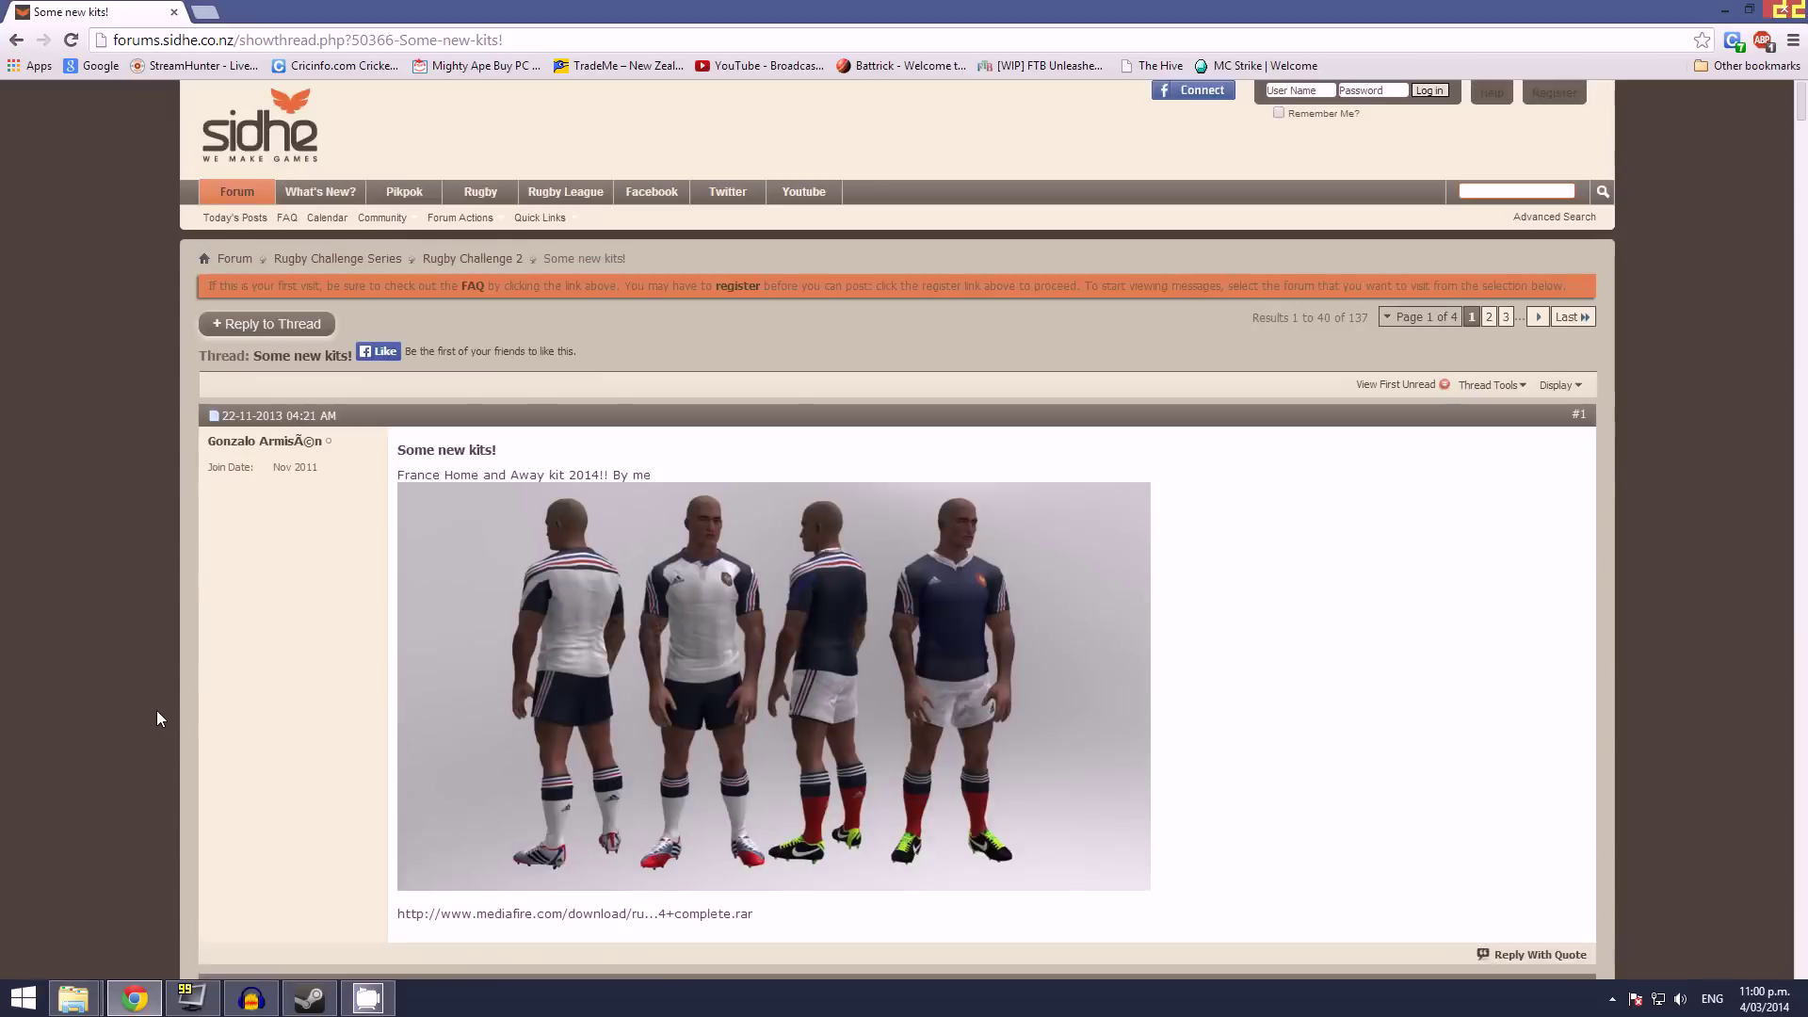
scroll(156, 718, down, 2)
scroll(156, 710, down, 10)
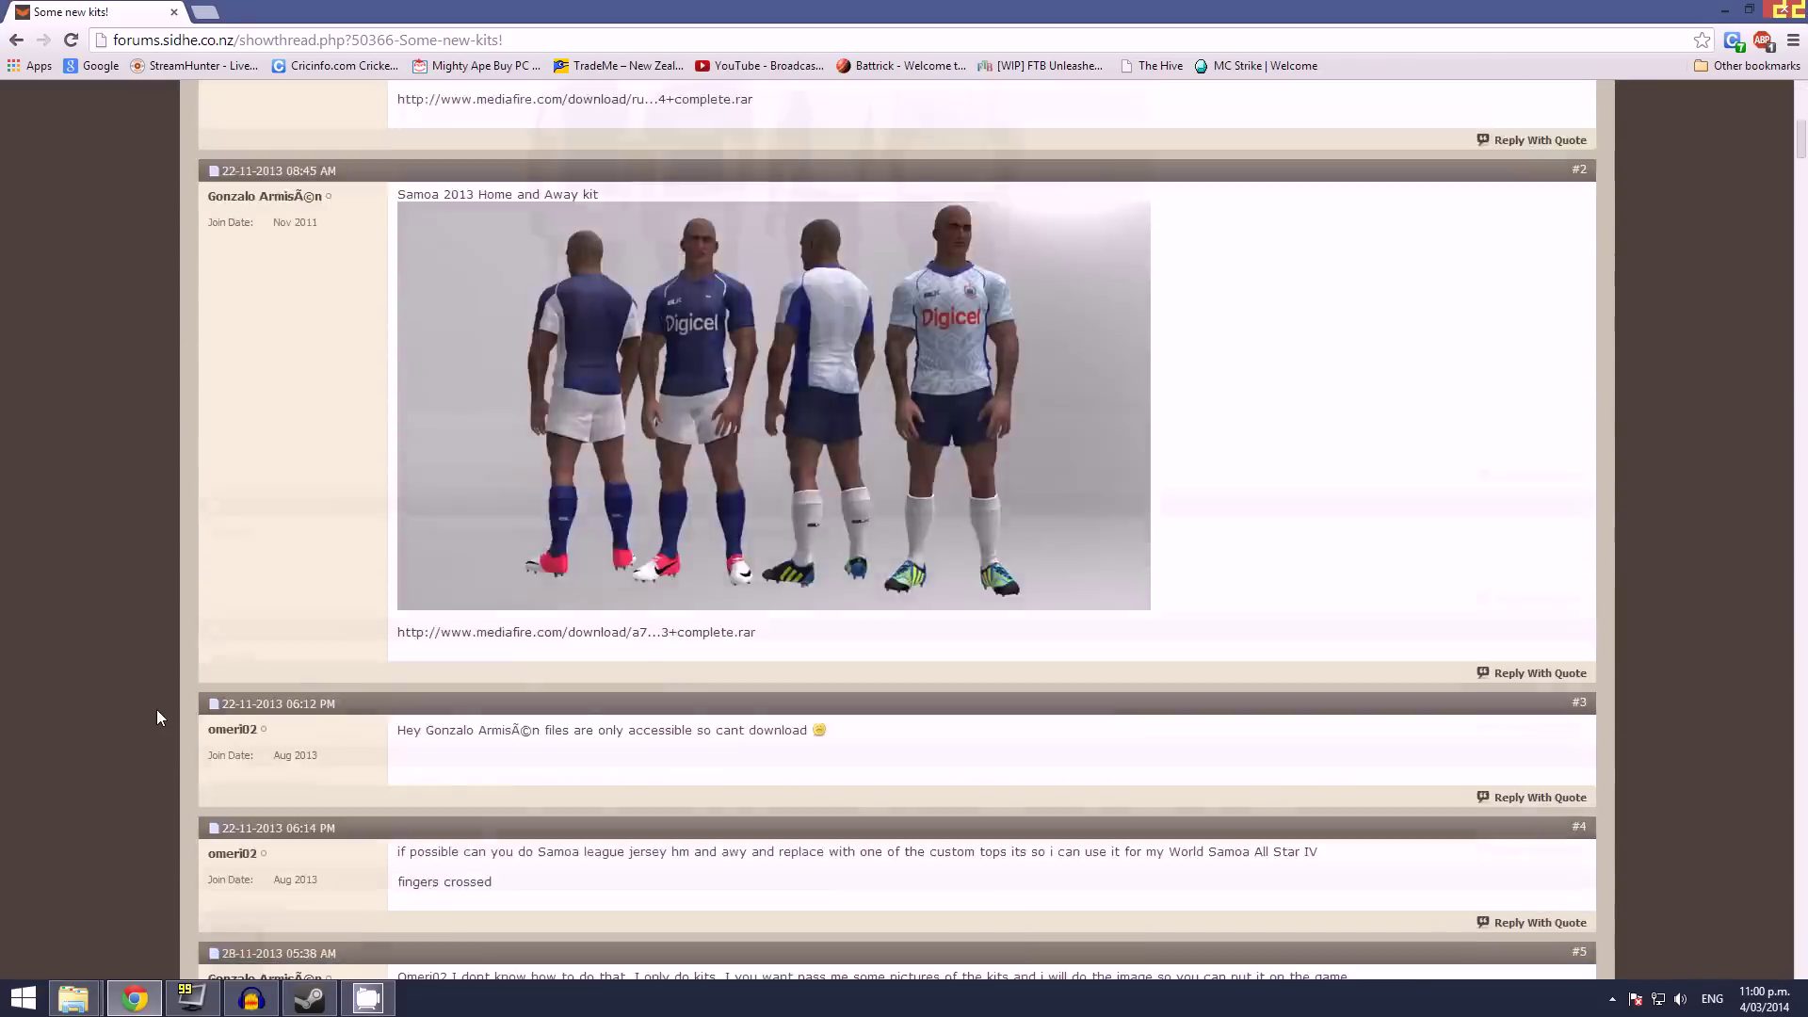
scroll(155, 706, down, 10)
scroll(154, 703, up, 3)
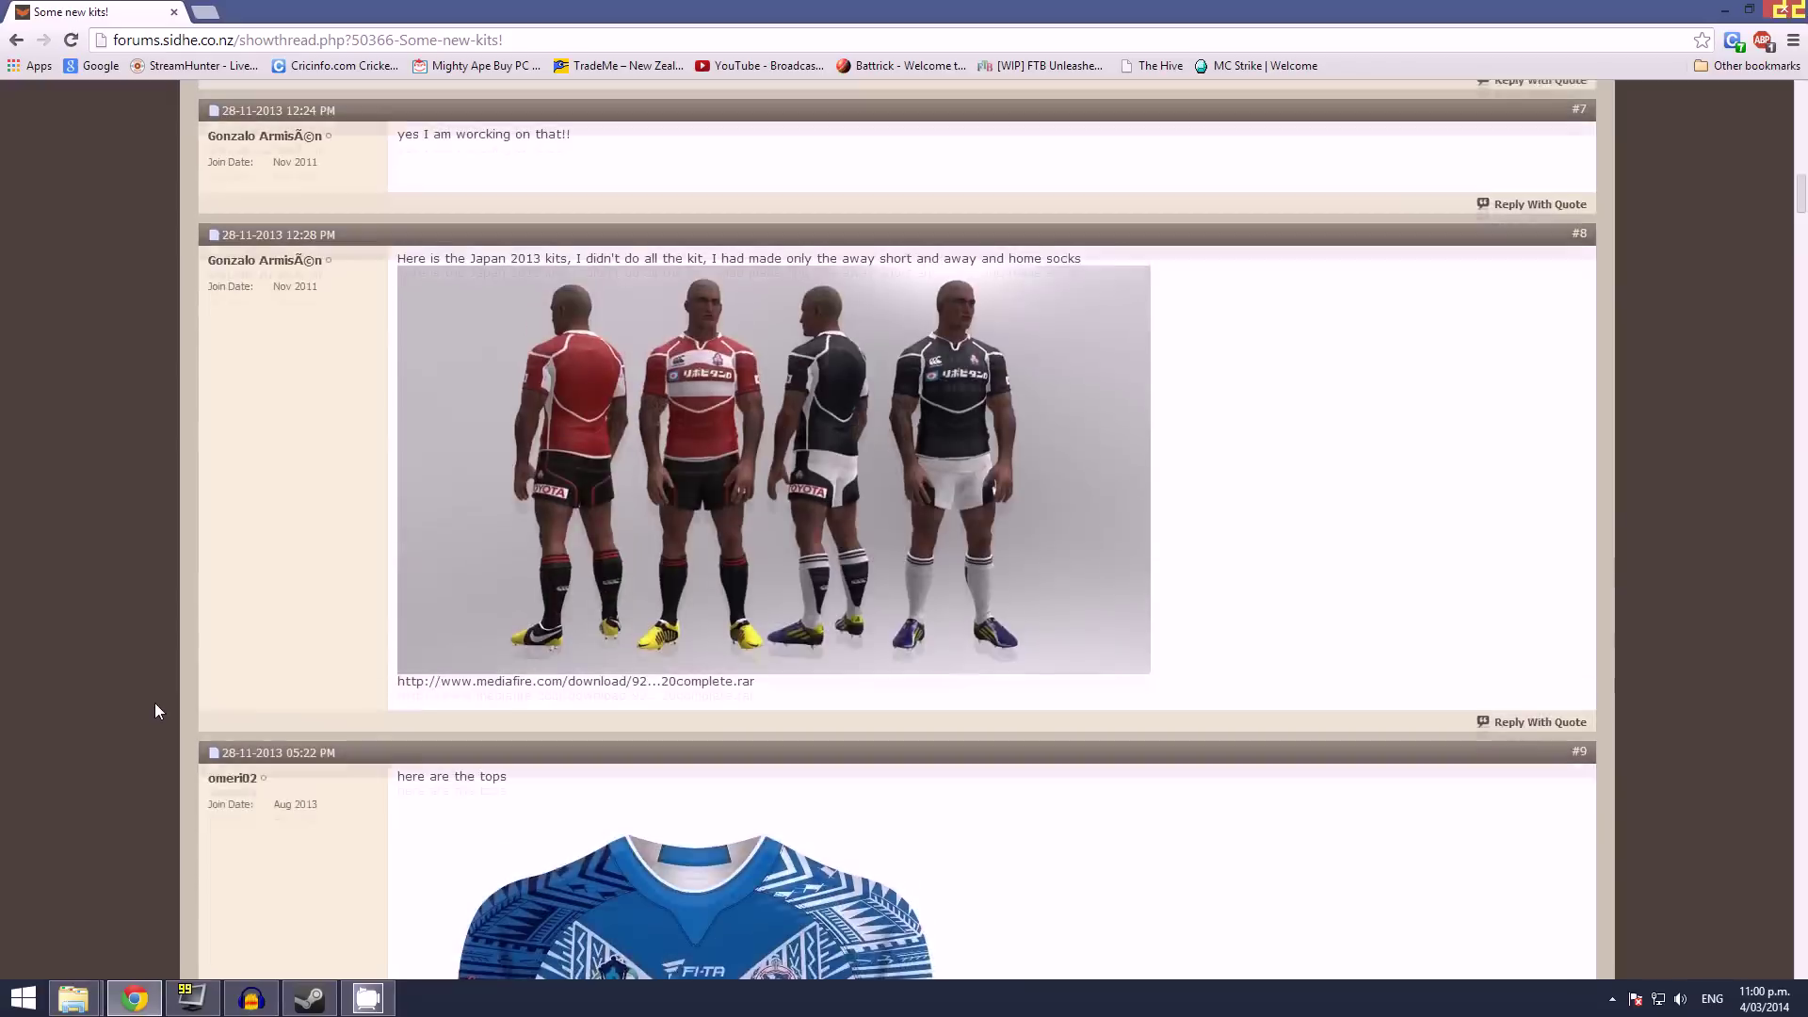
scroll(155, 703, up, 2)
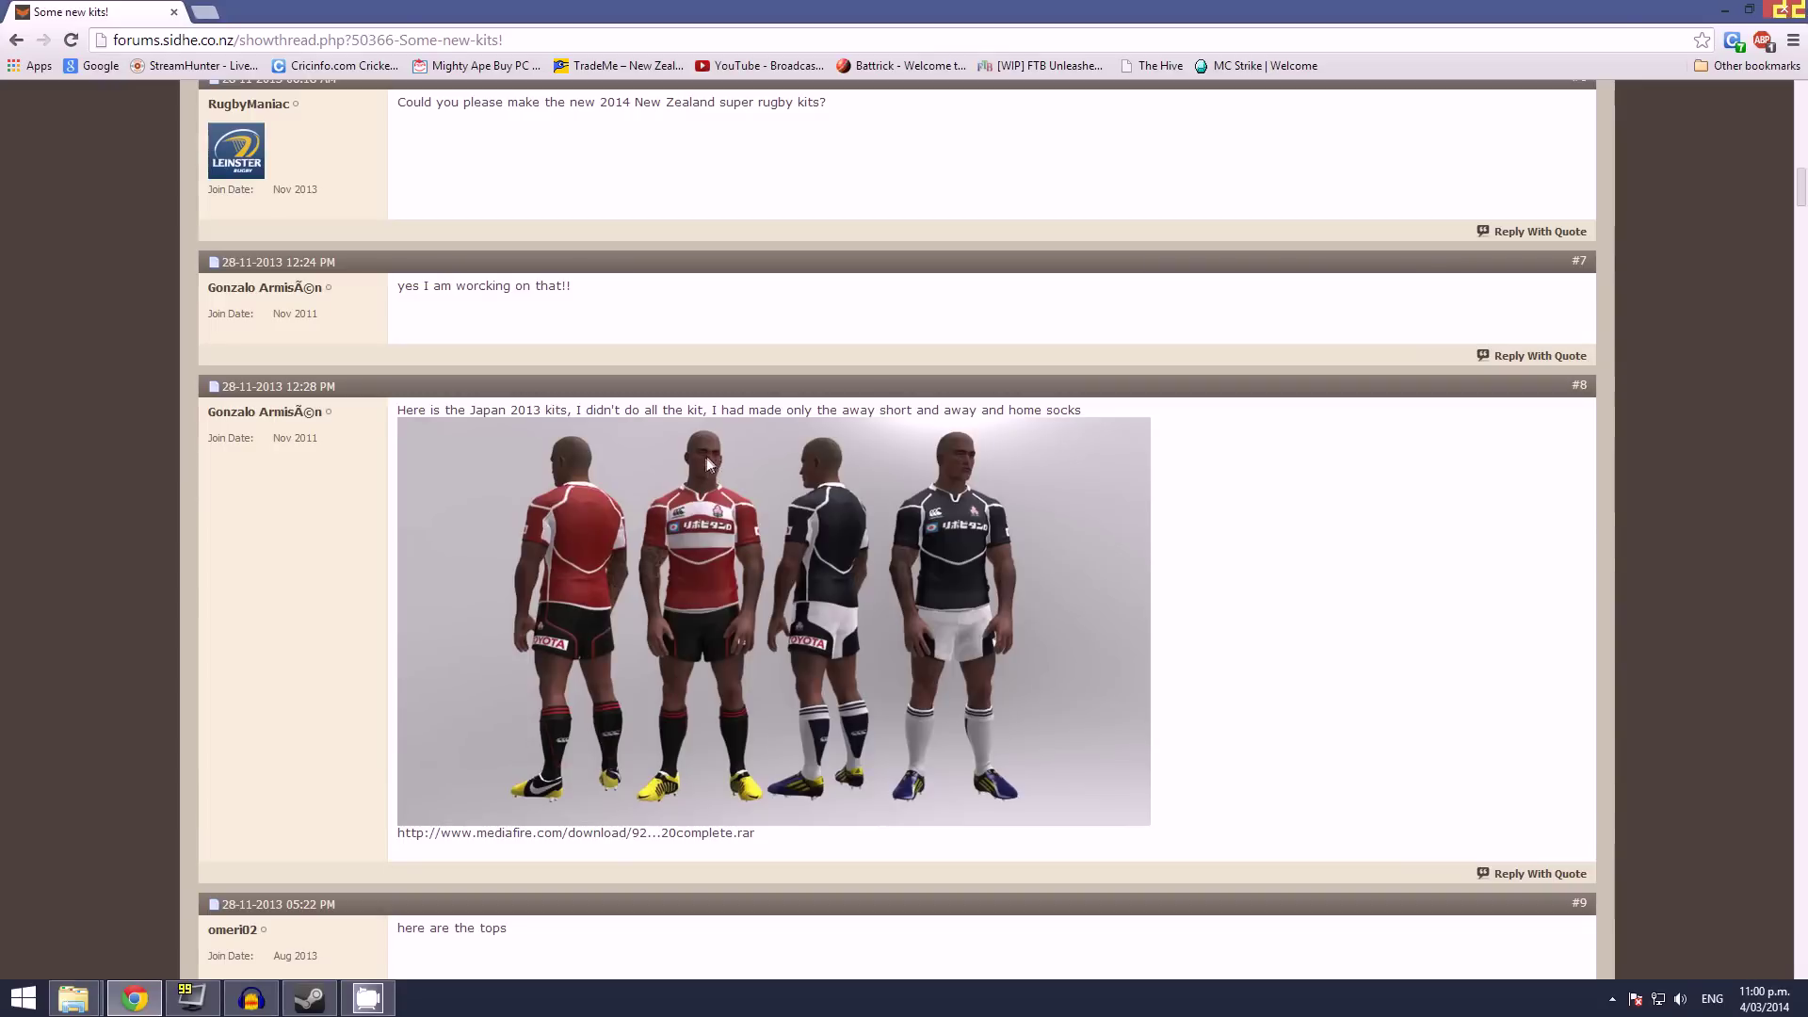
click(1724, 10)
- Open the Single Kit desktop folder and select the Waratahs 2014 archive
double_click(850, 226)
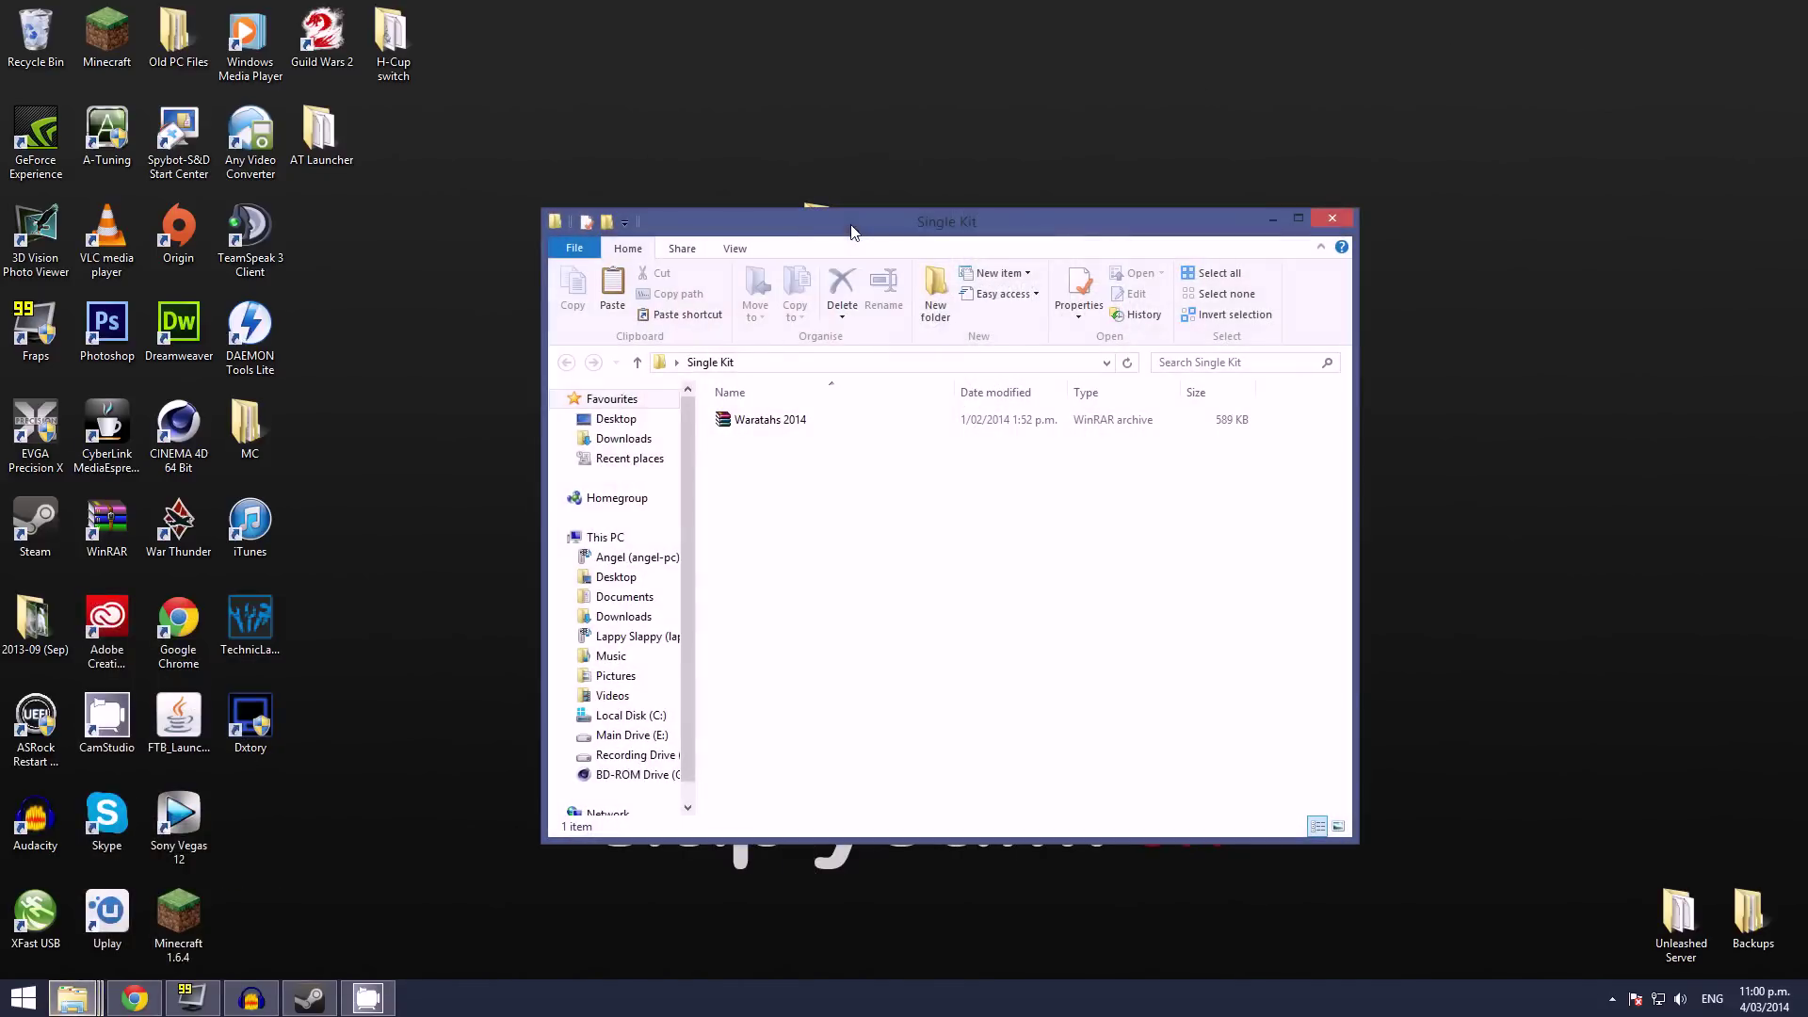
click(786, 421)
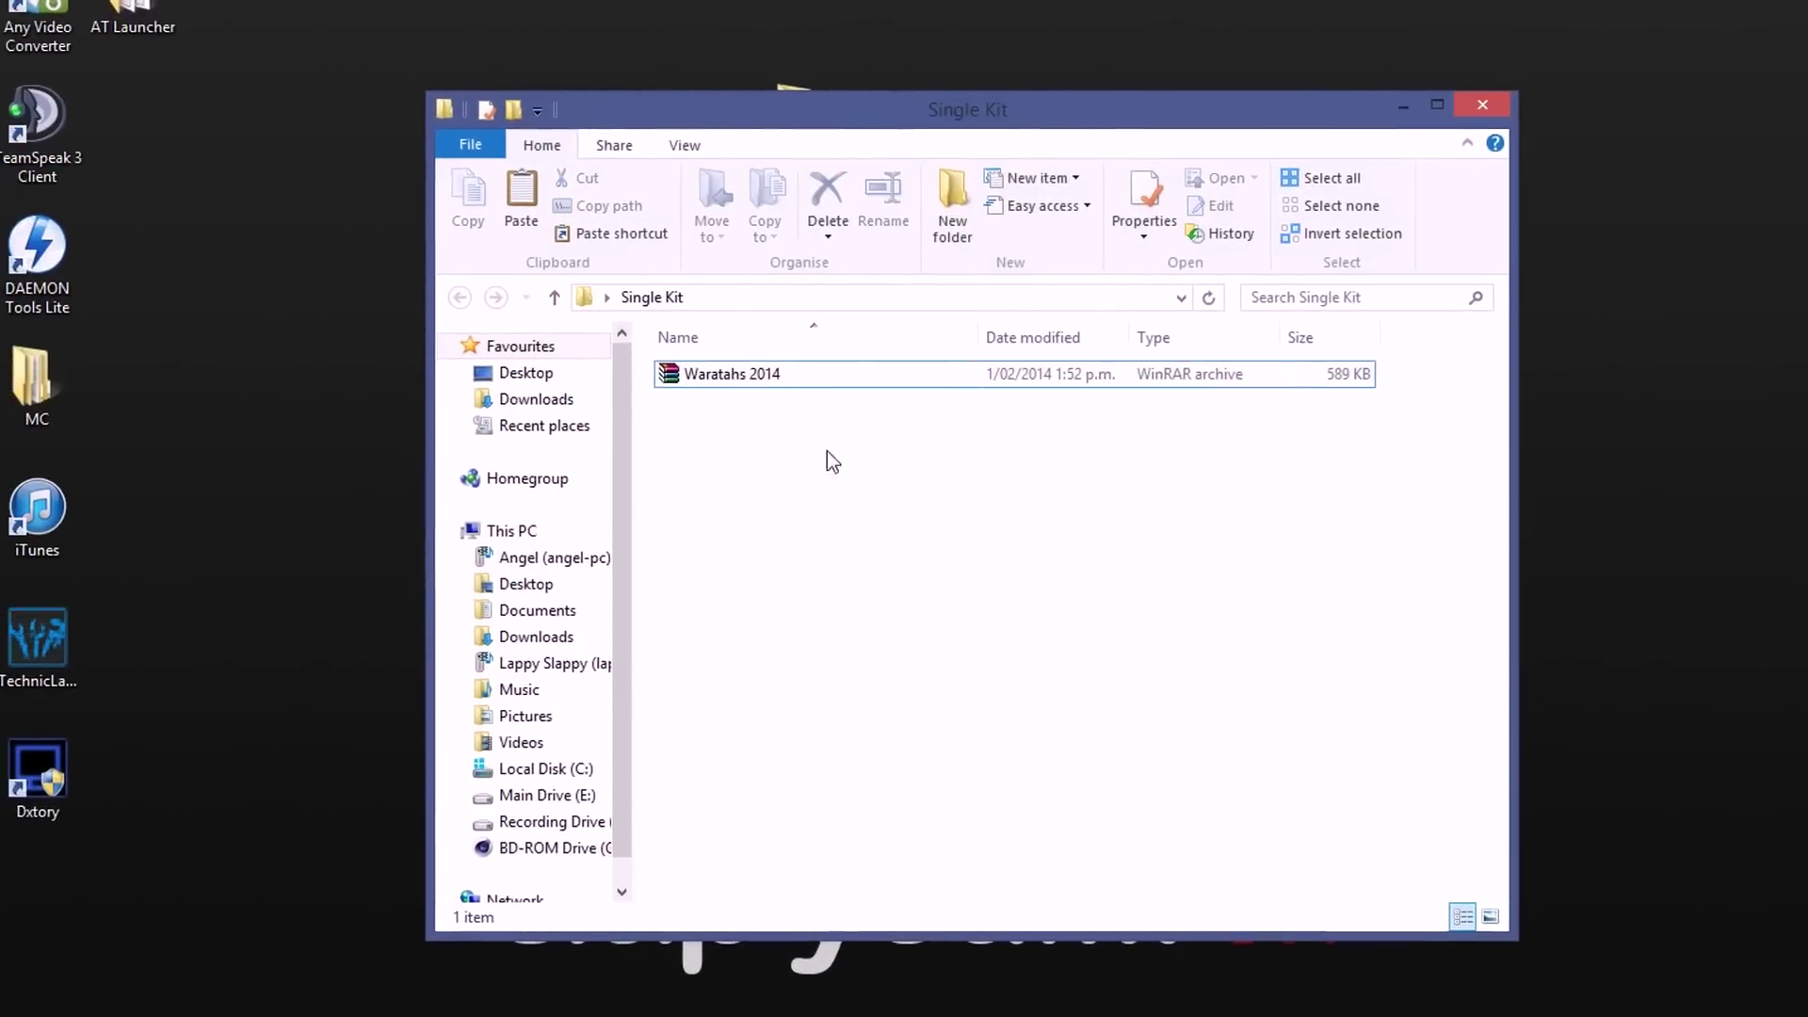
- Open Waratahs 2014 in WinRAR, review its four .pssg files, then close WinRAR and Single Kit
double_click(676, 393)
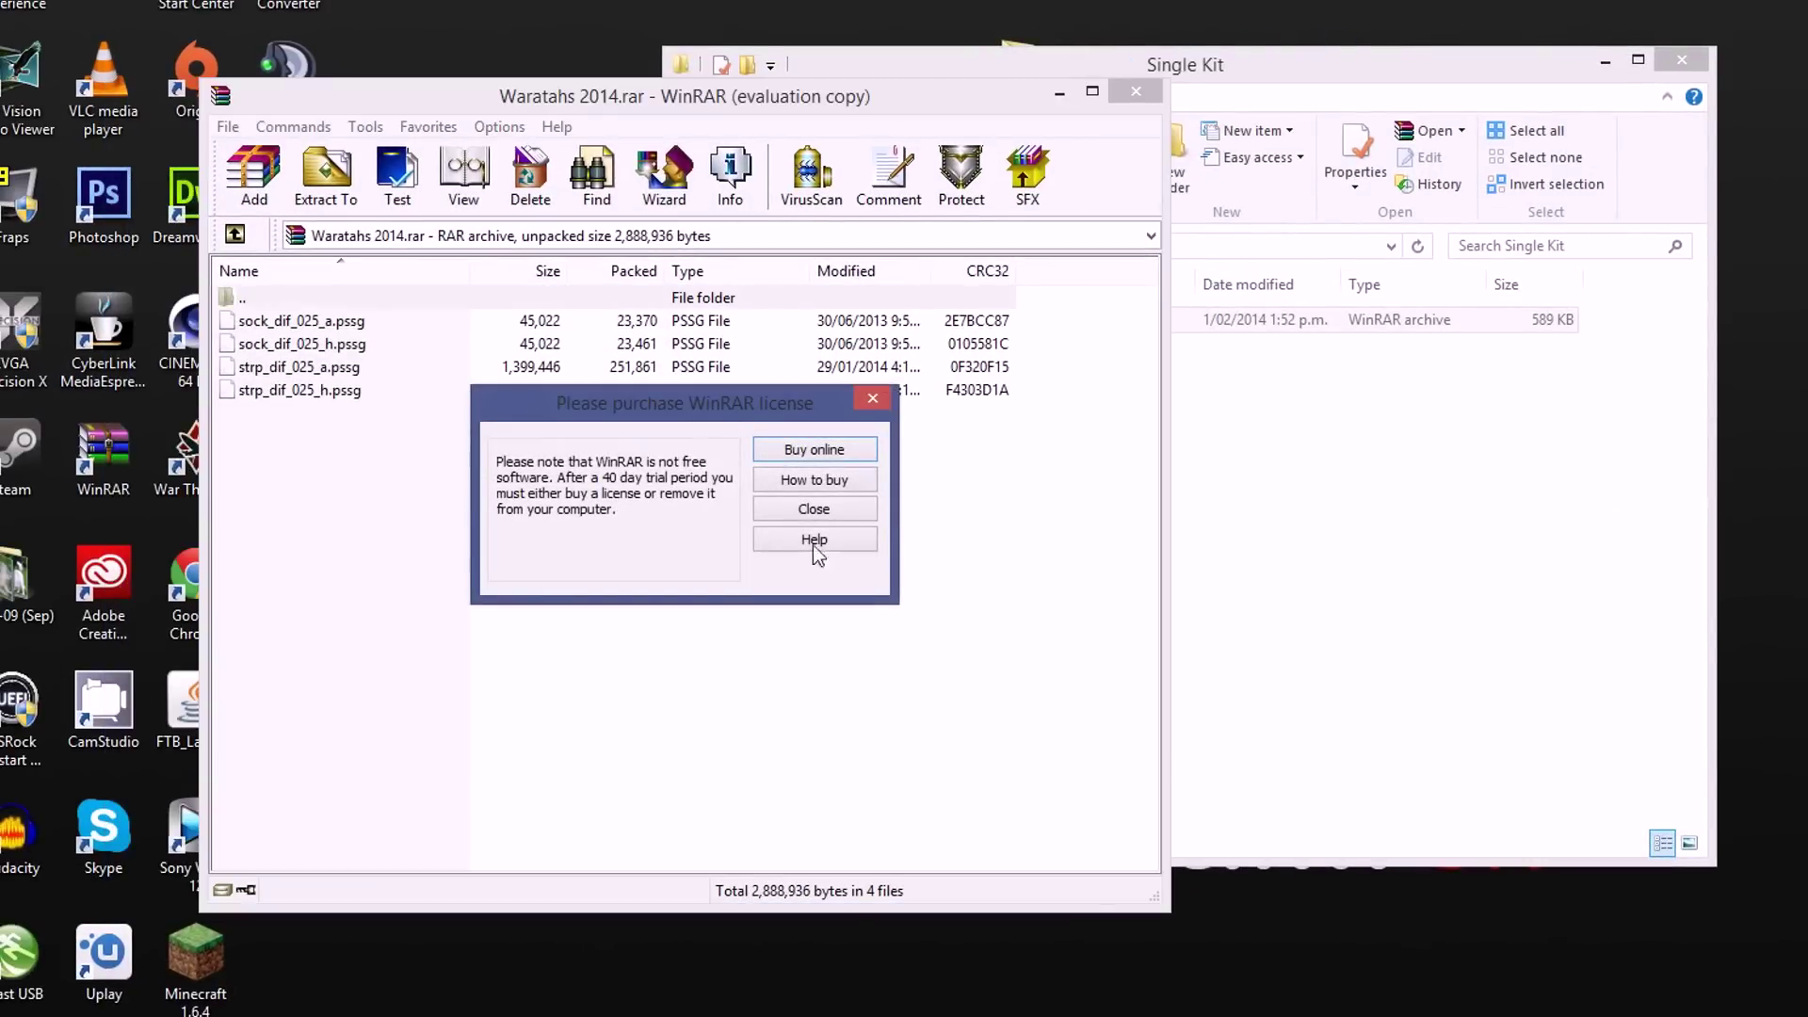
click(815, 508)
drag(801, 105, 1468, 84)
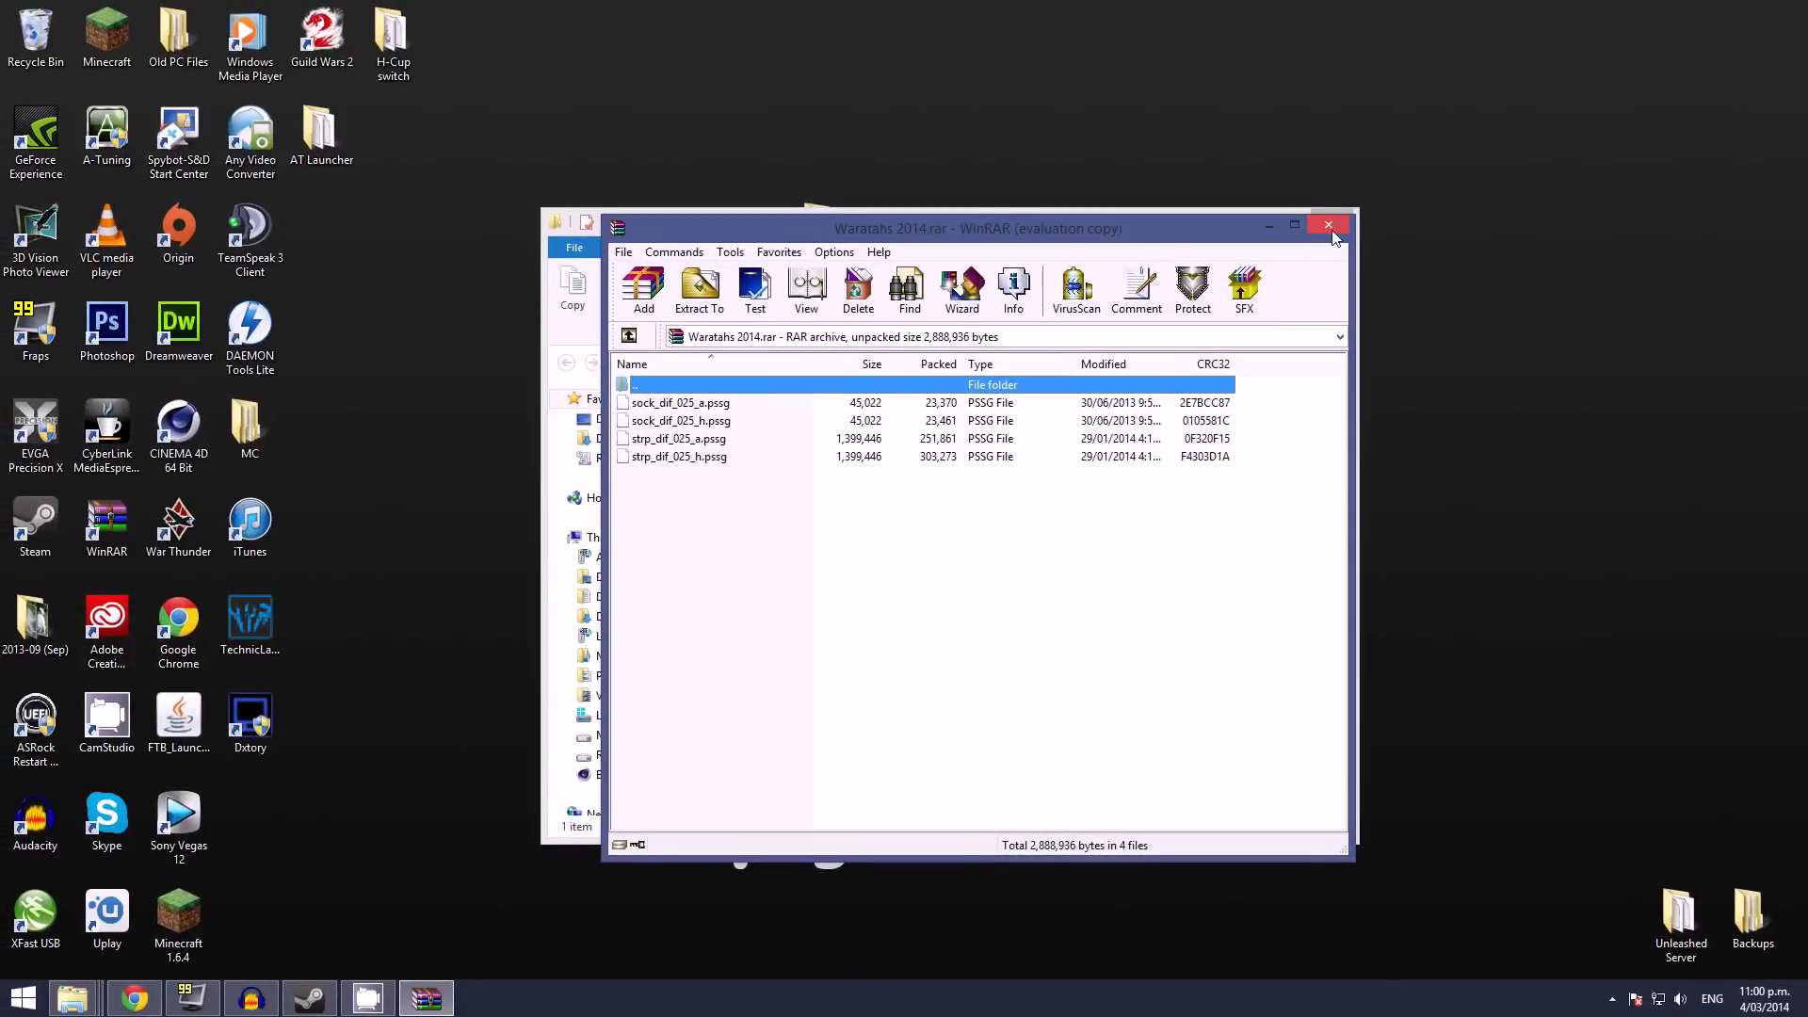
click(1444, 178)
click(1333, 220)
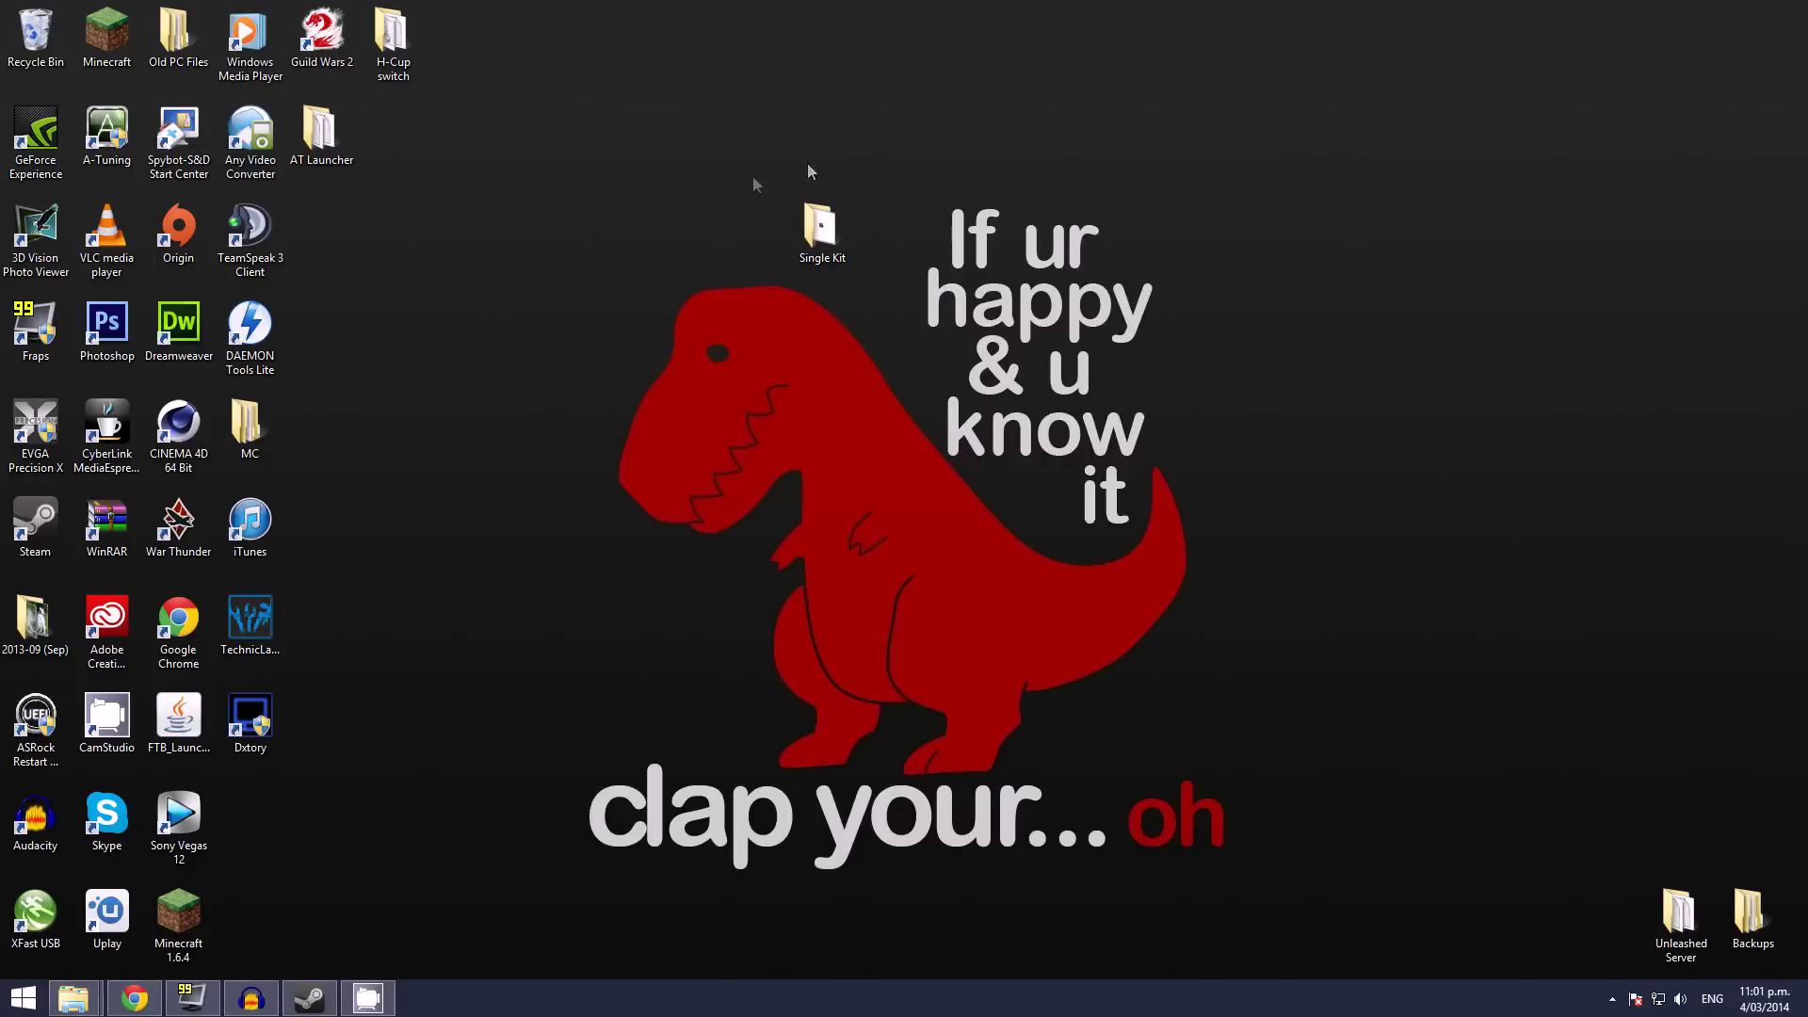
- Open a File Explorer window on This PC and enter Main Drive (E:)
click(811, 235)
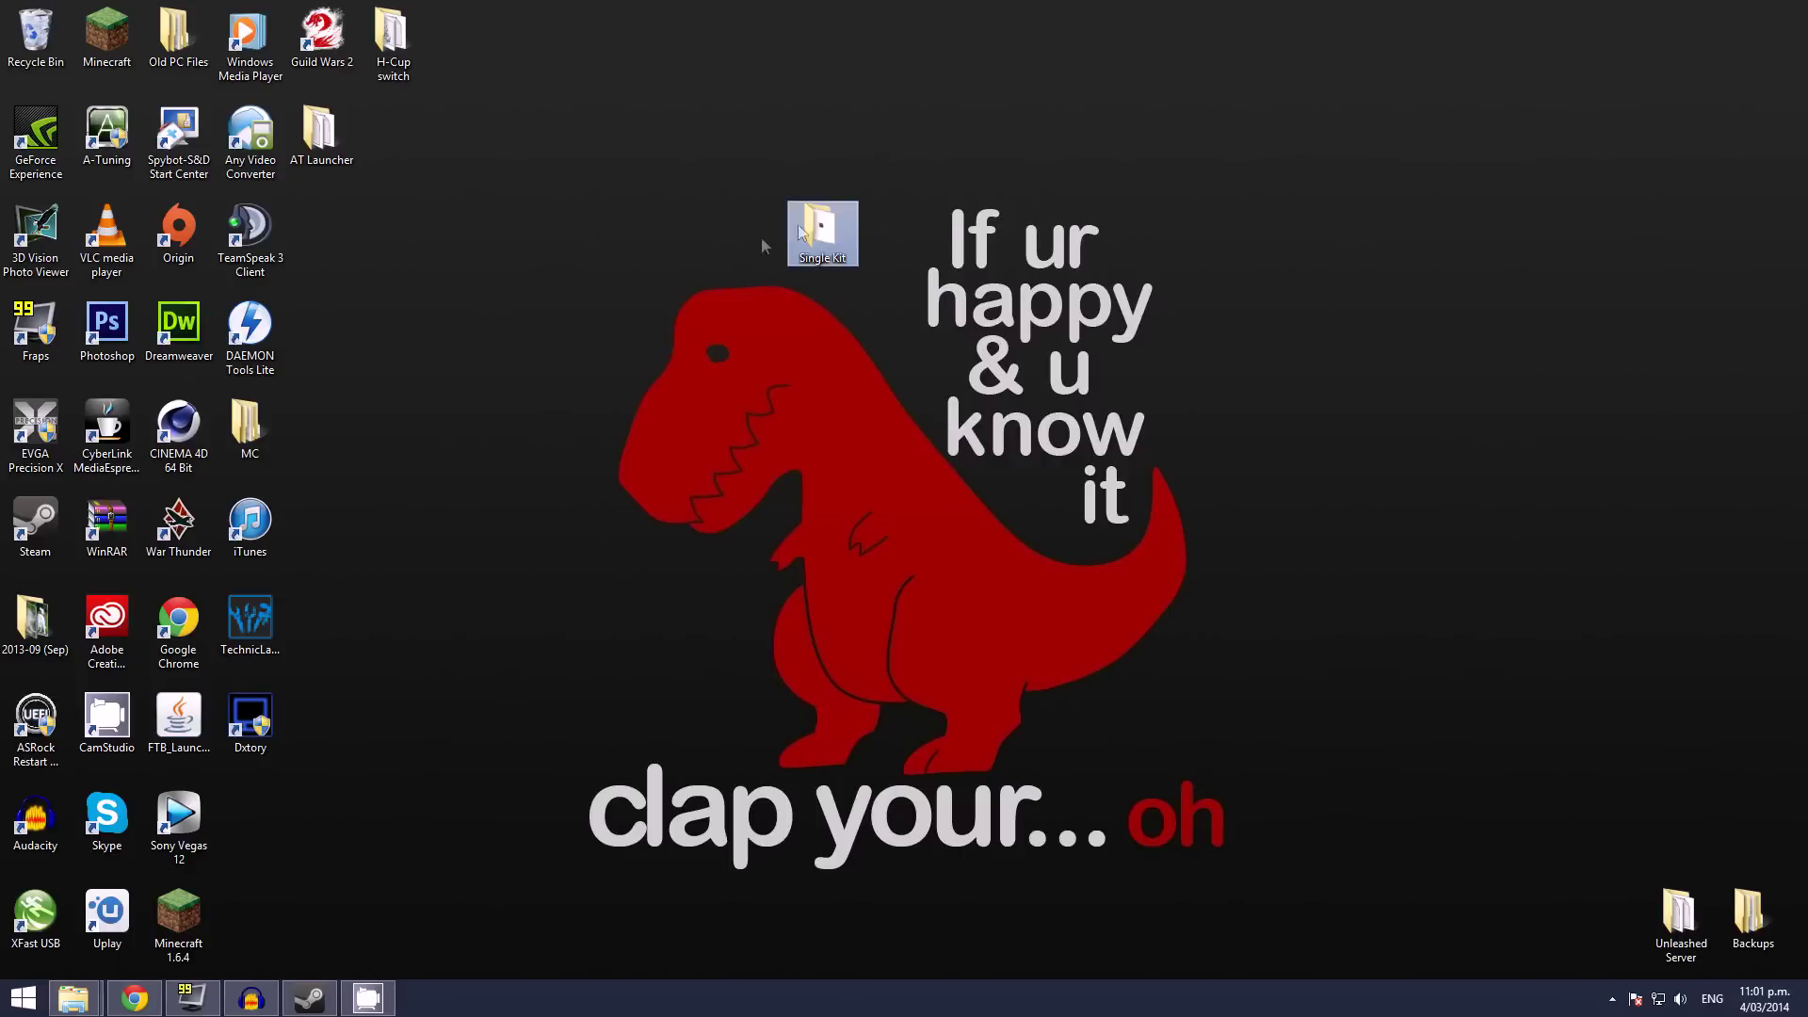
right_click(106, 1008)
click(87, 1003)
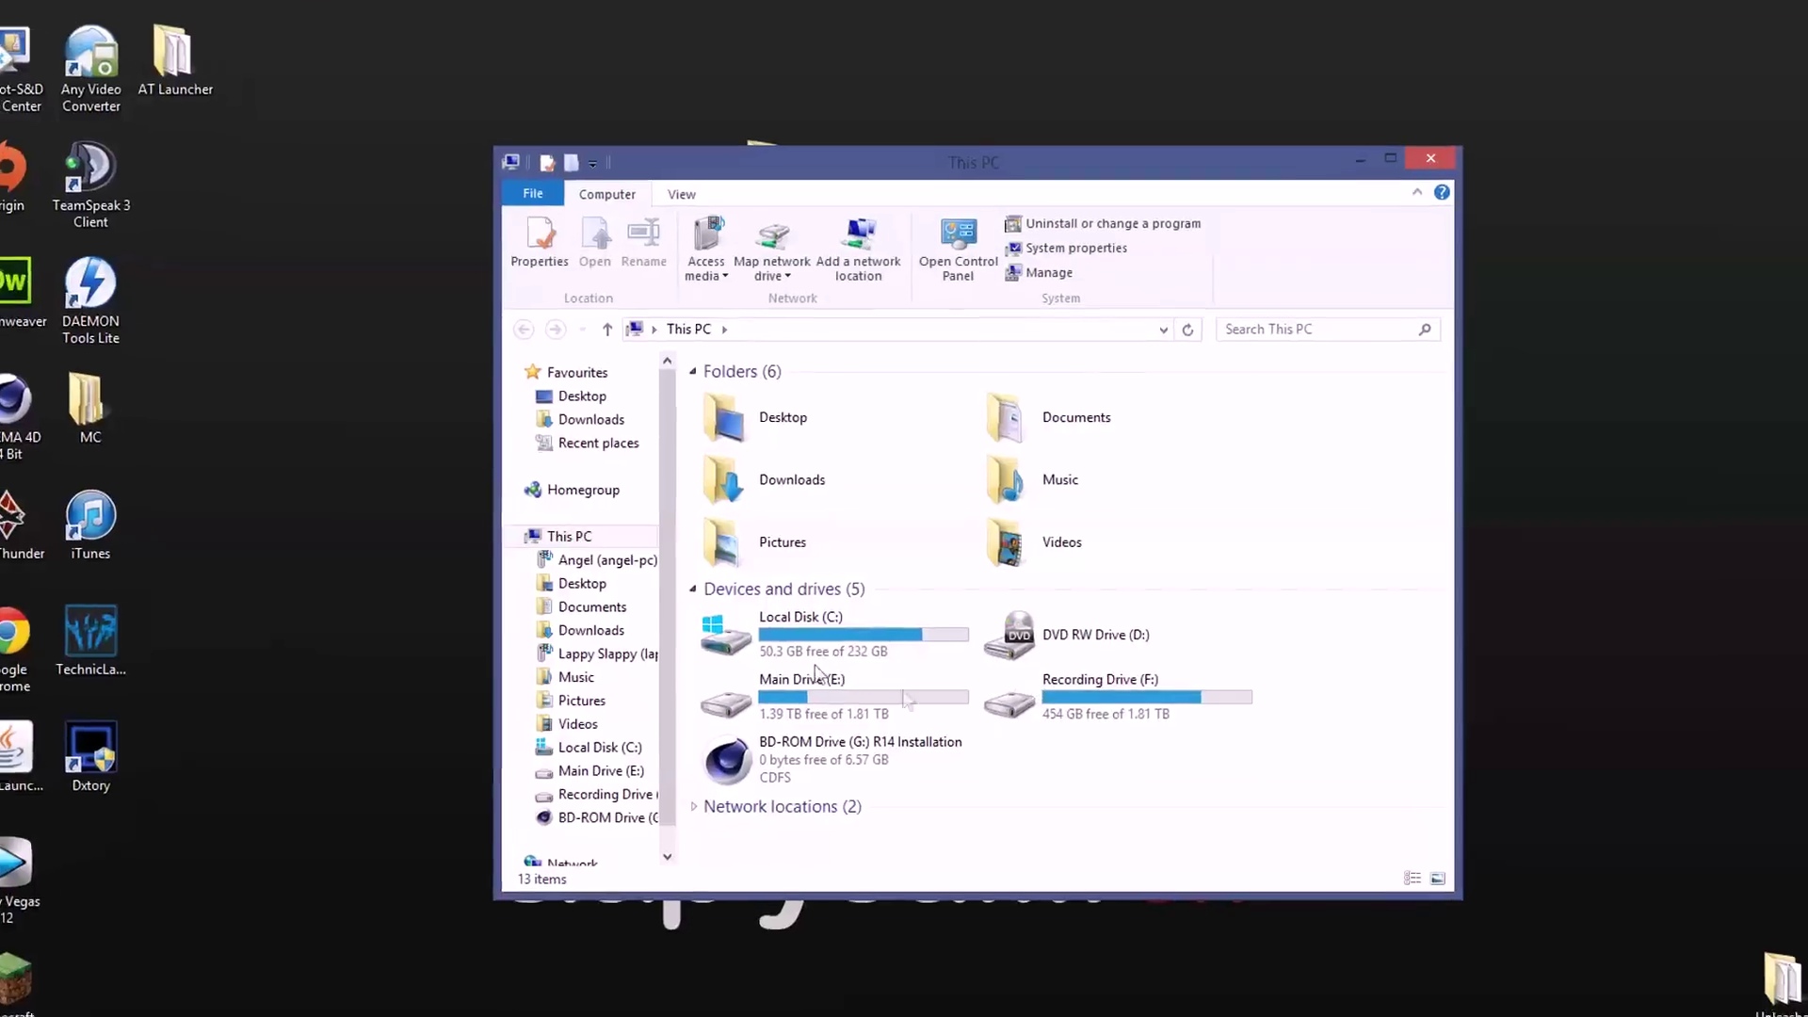
click(798, 664)
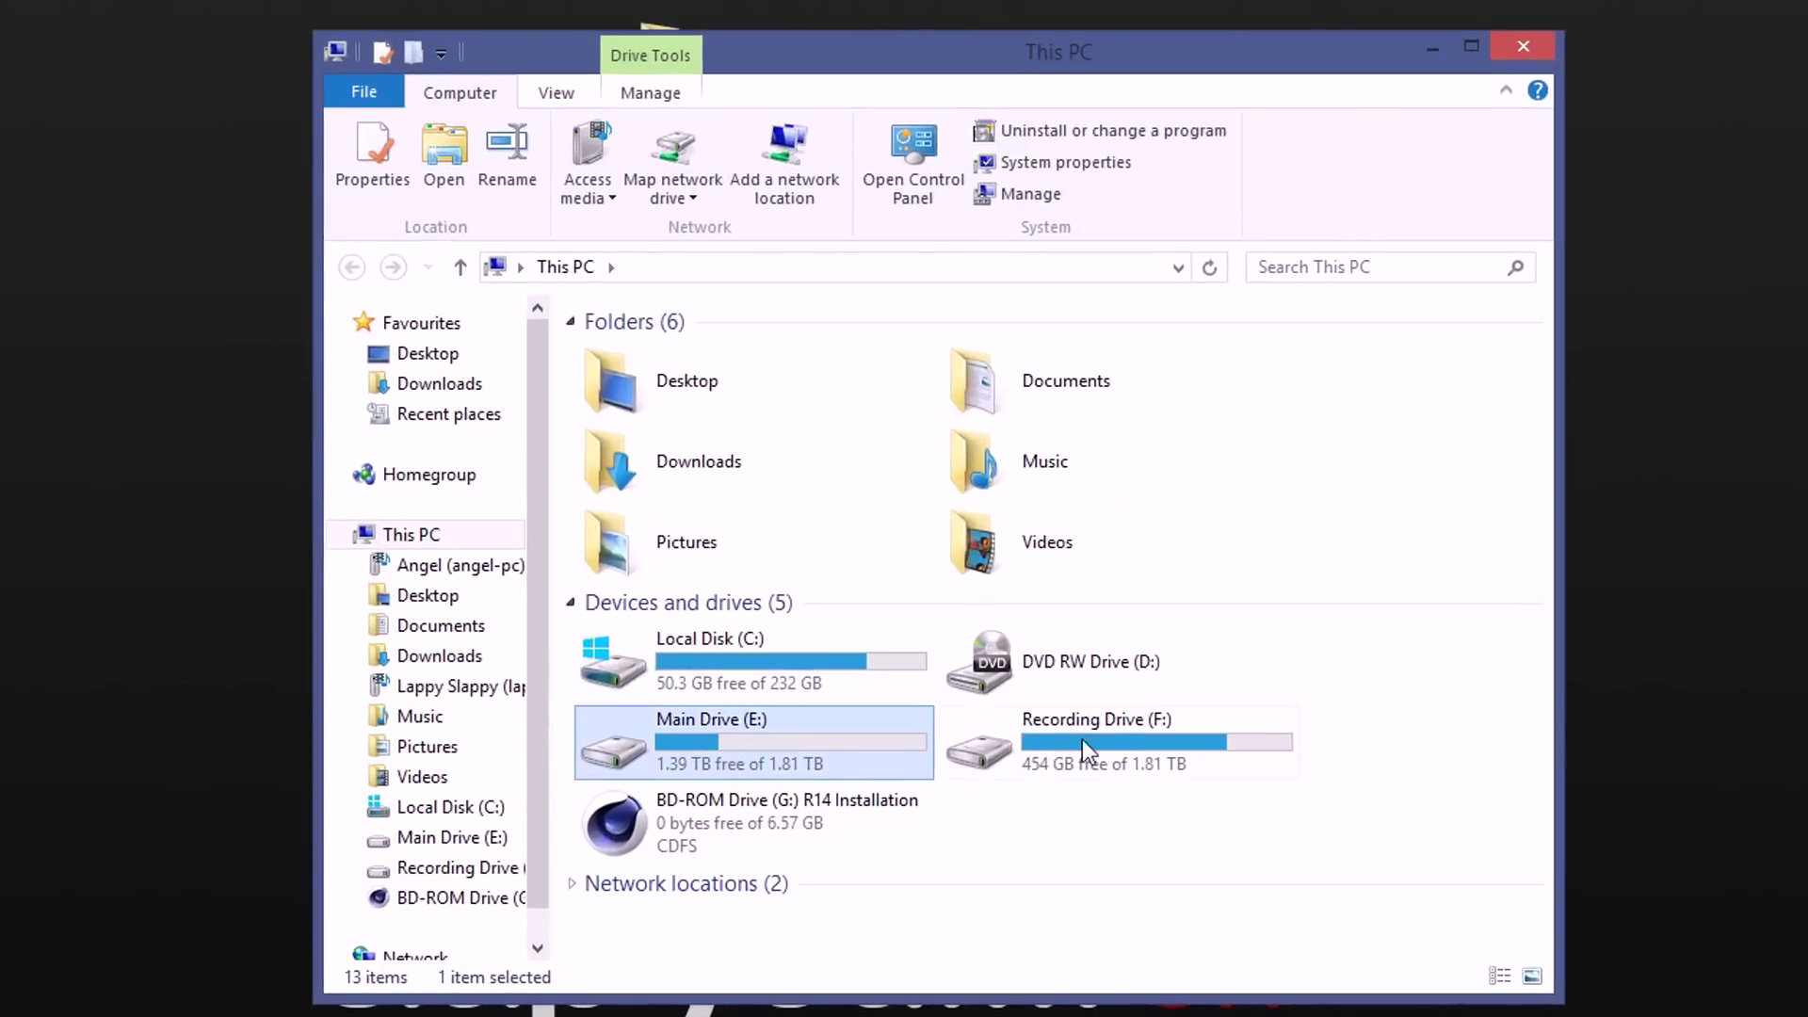
click(1082, 738)
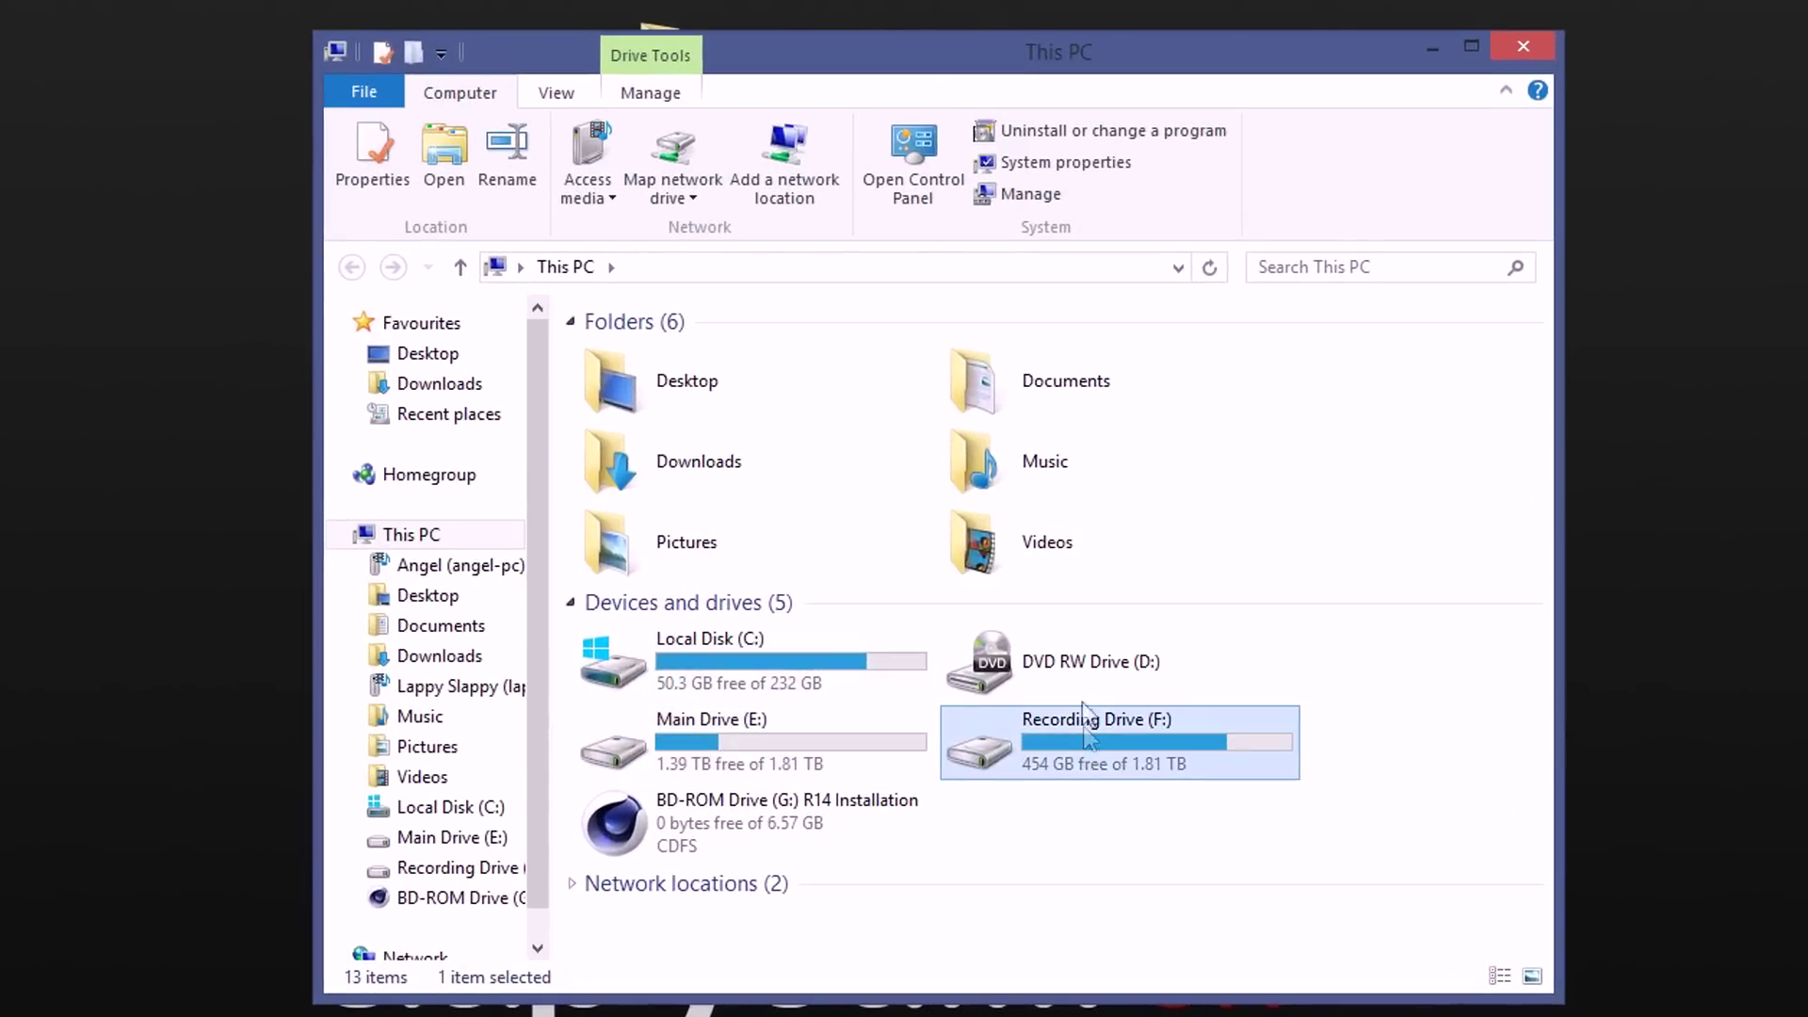
click(1075, 655)
click(748, 687)
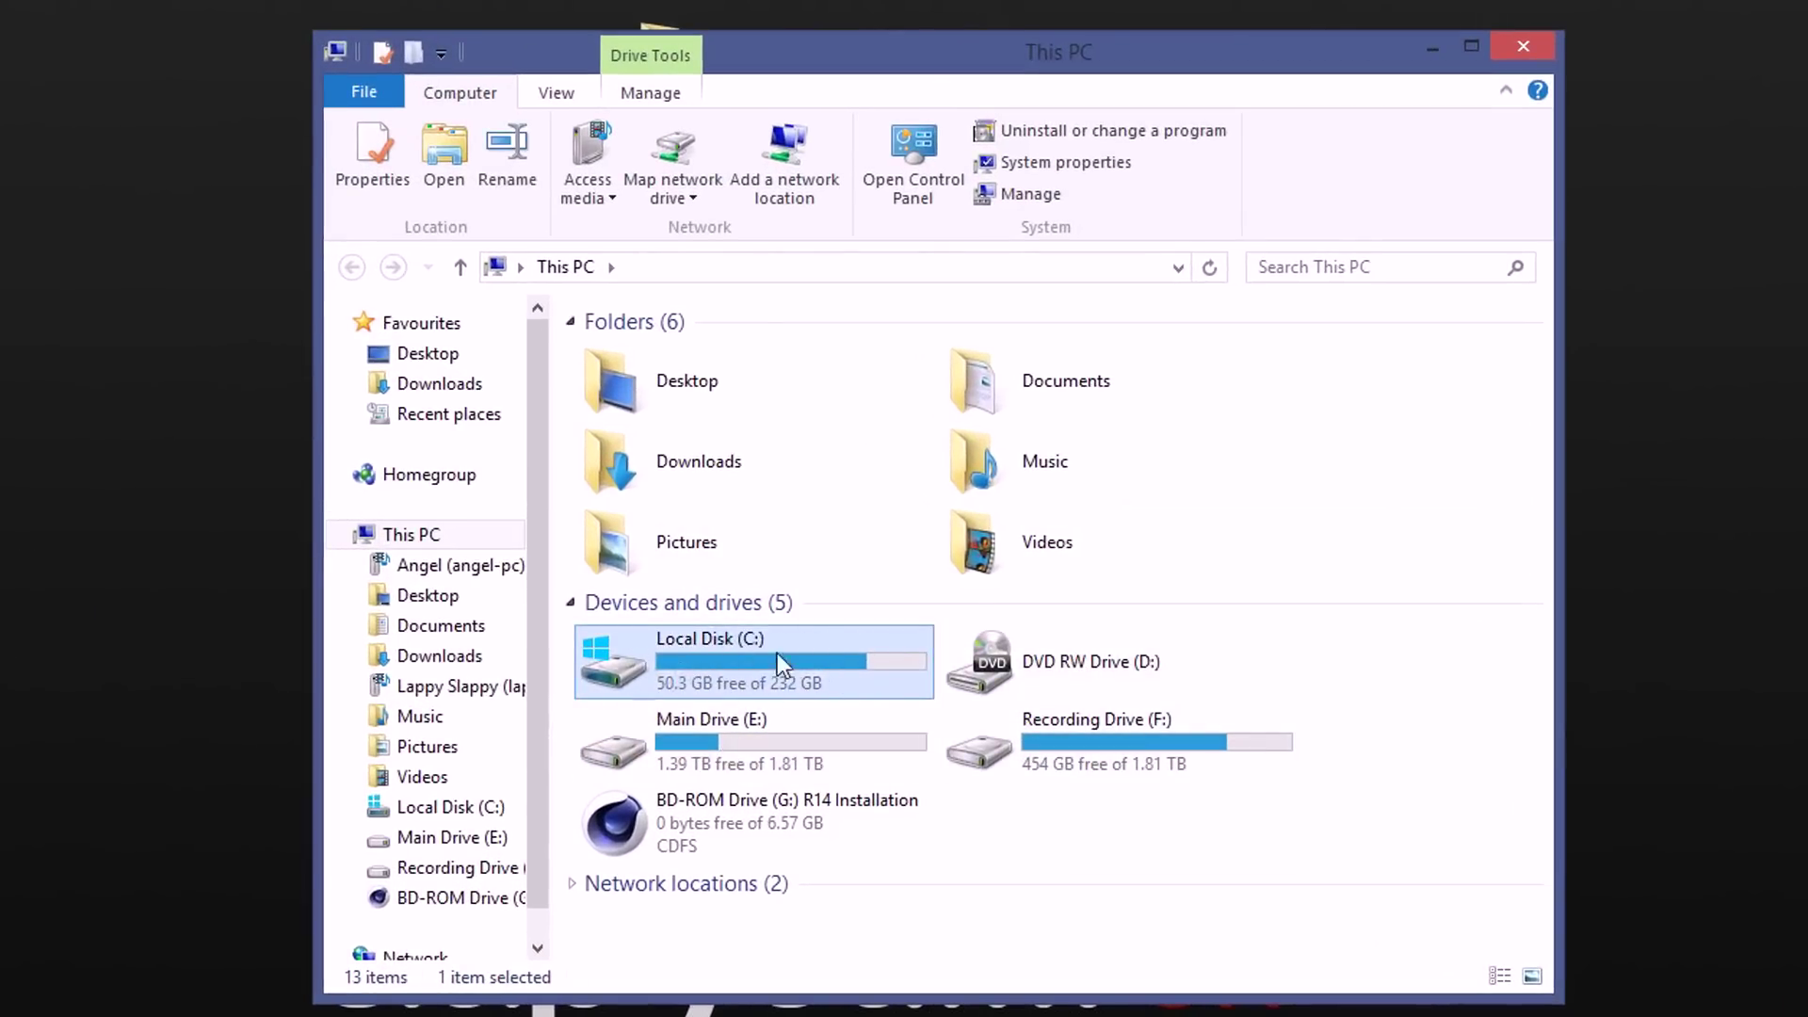
double_click(734, 730)
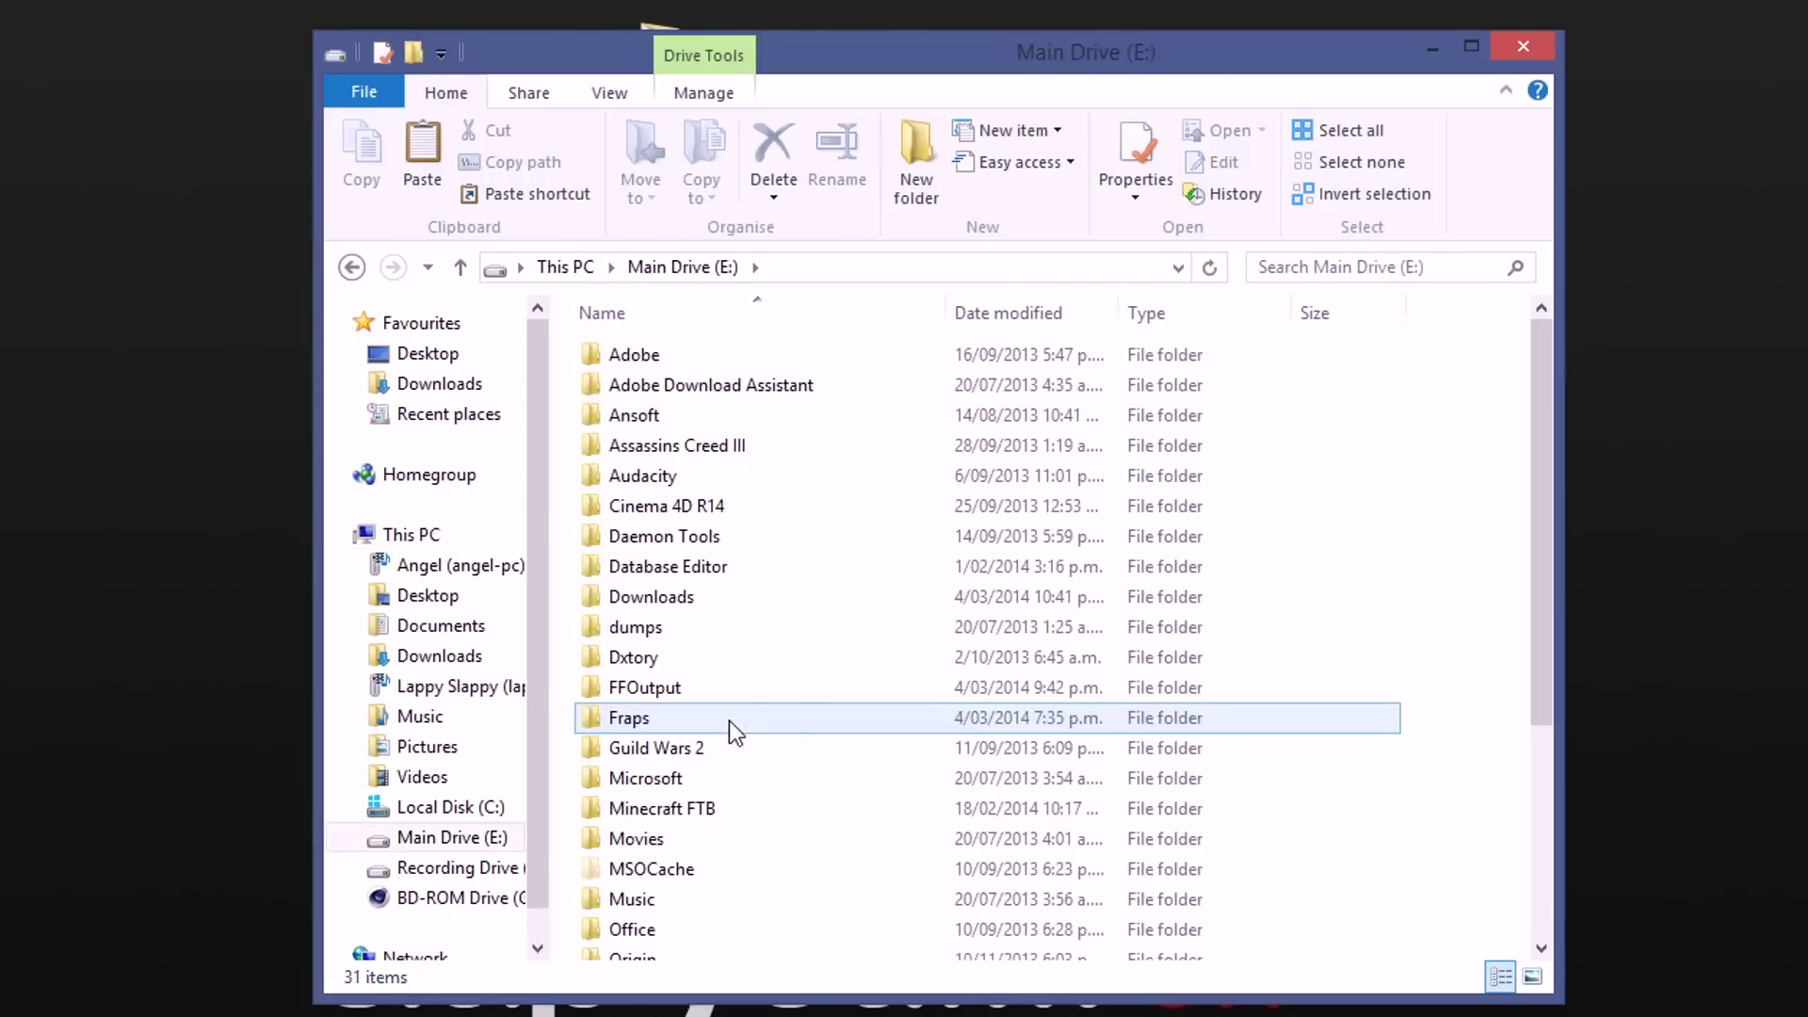
- Browse through Steam, SteamApps and common into the Rugby Challenge 2 folder
scroll(1382, 530, down, 1)
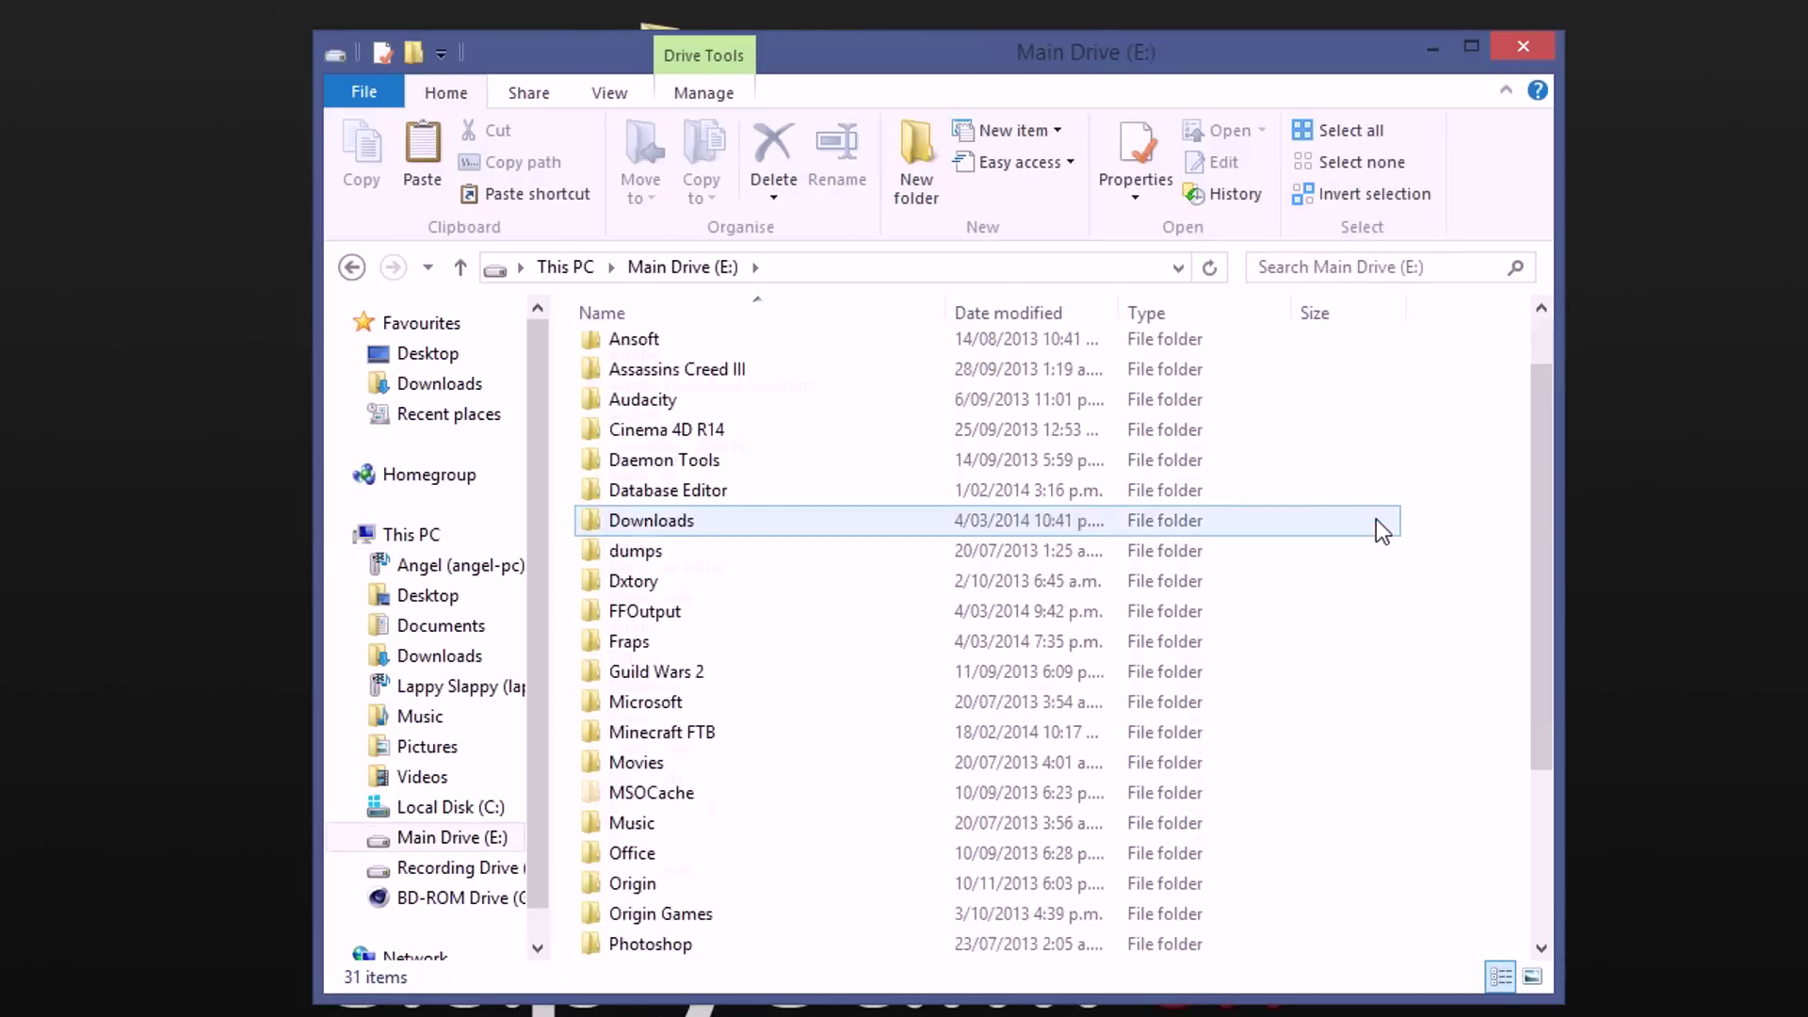
scroll(1379, 527, down, 3)
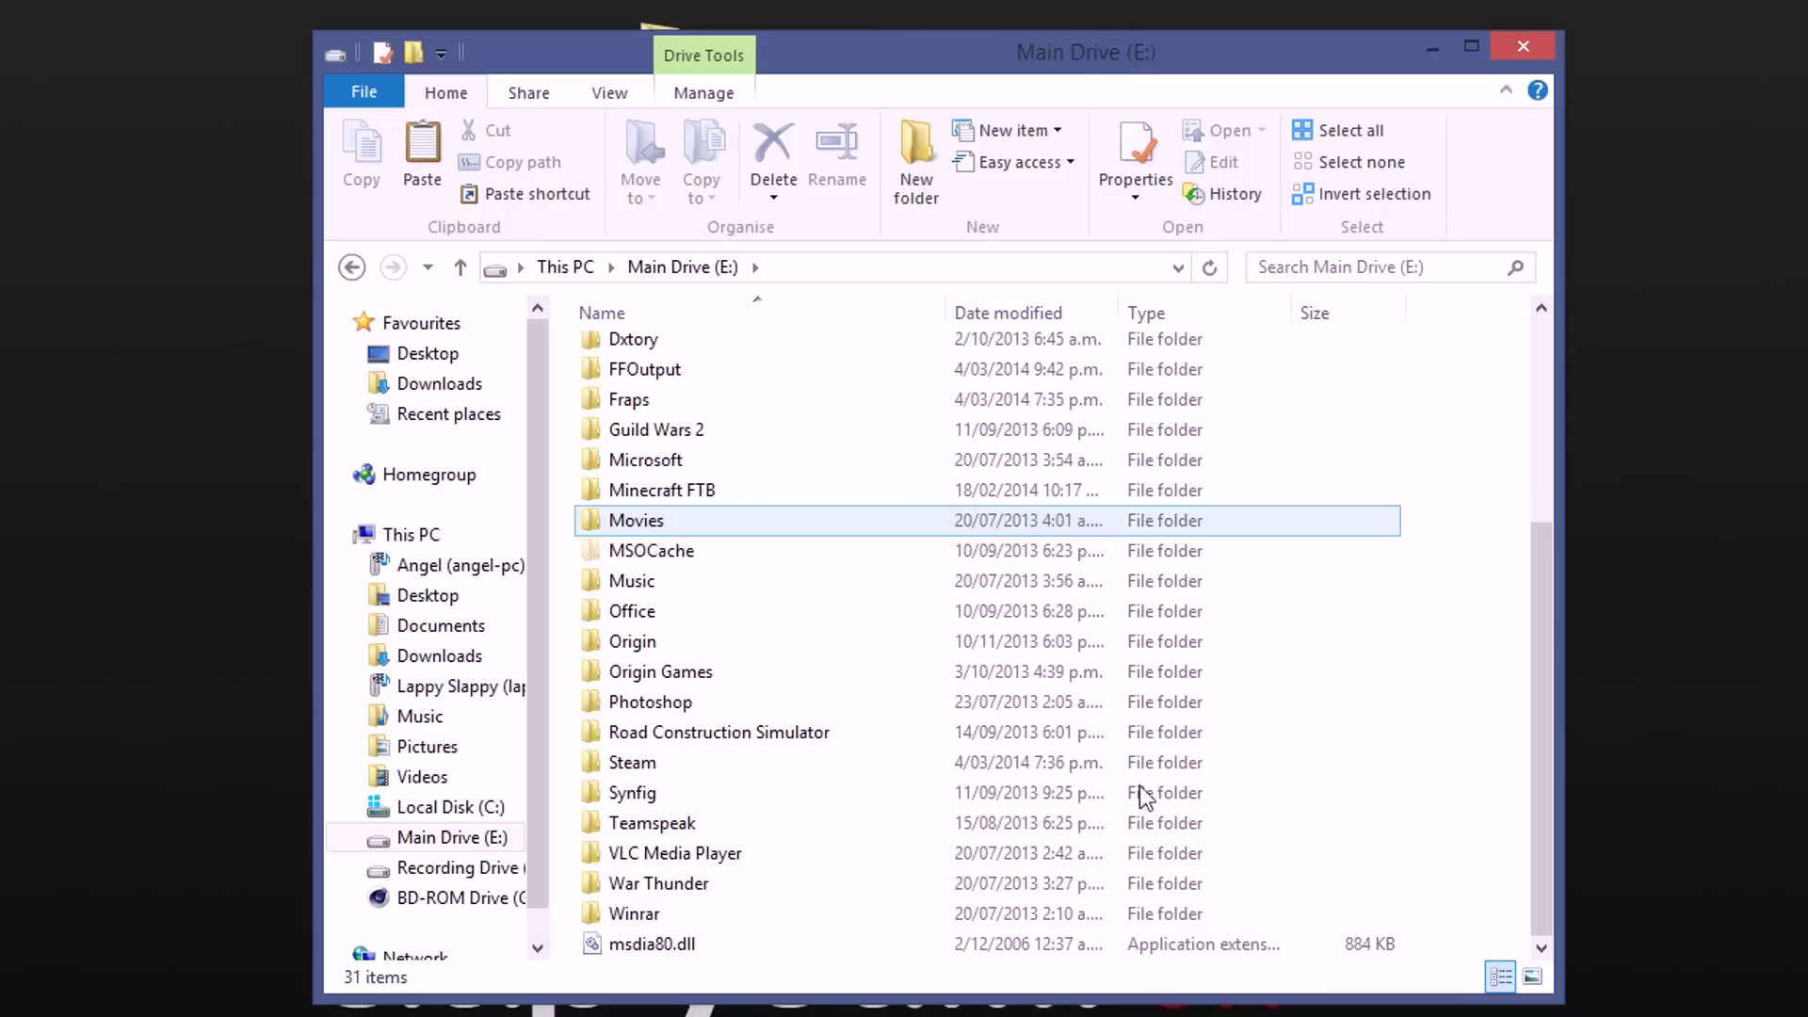
click(640, 767)
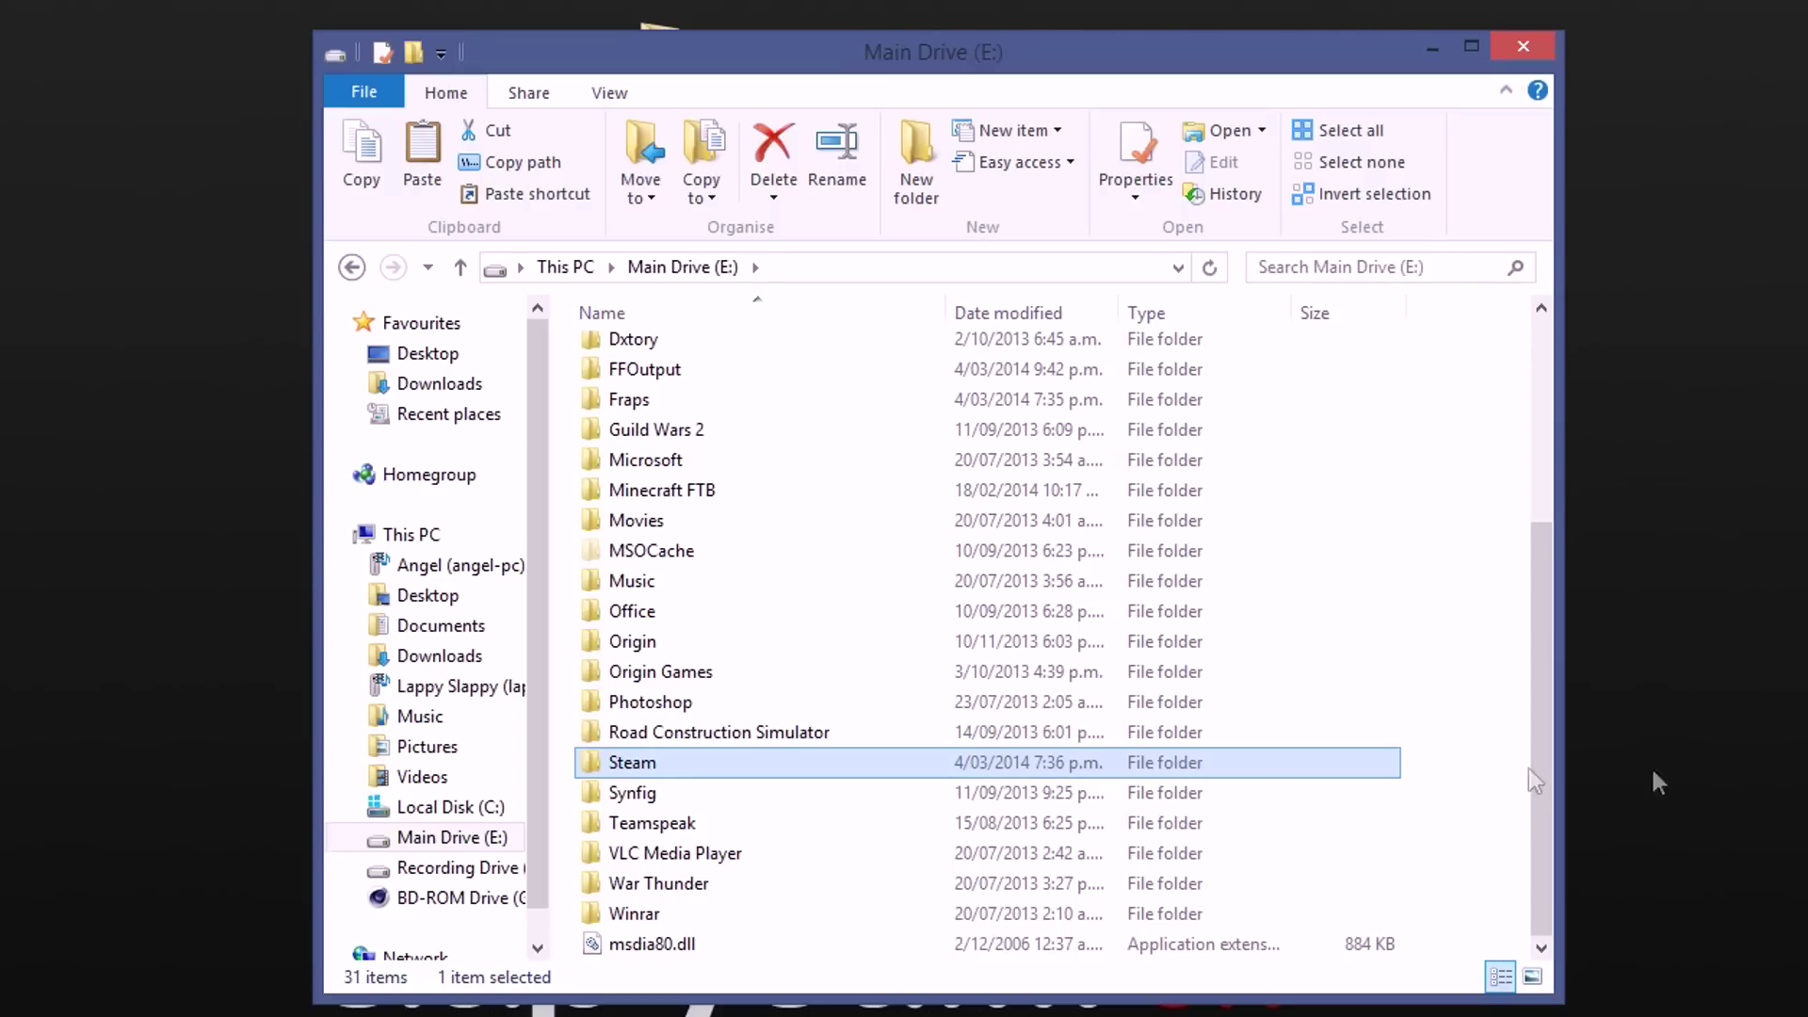
double_click(709, 765)
scroll(885, 532, down, 3)
scroll(881, 524, down, 1)
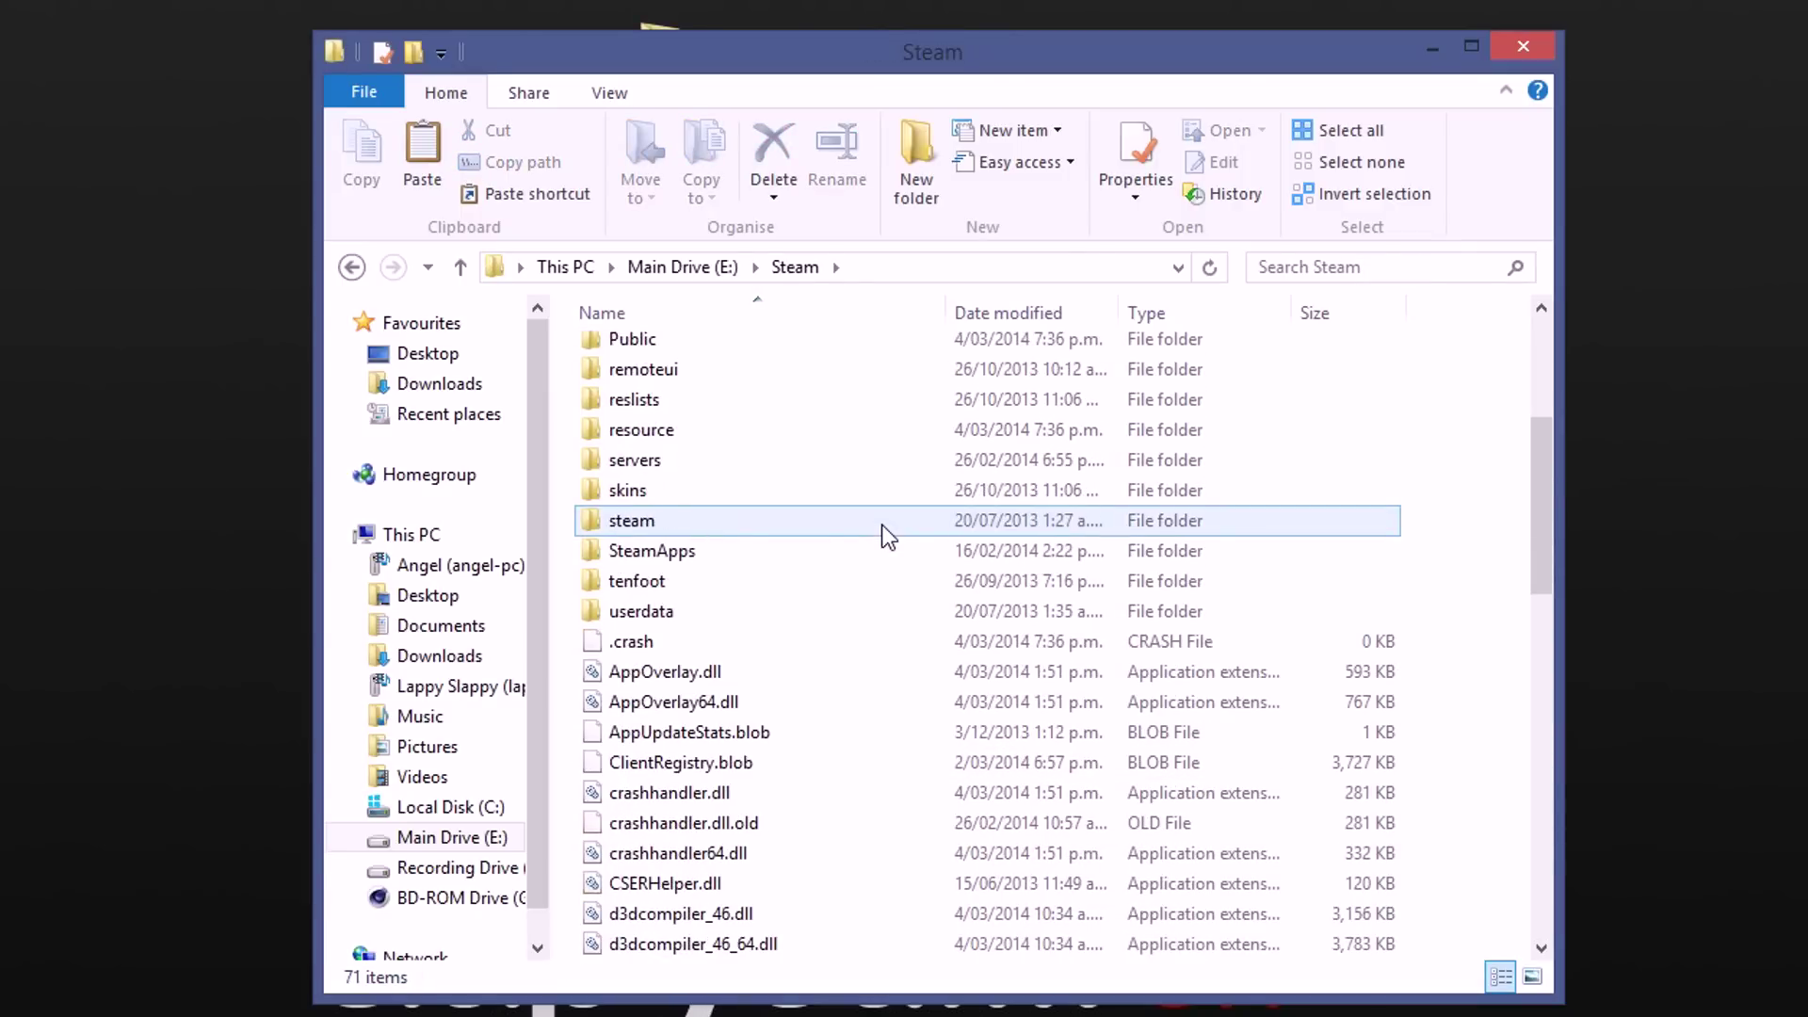
click(739, 550)
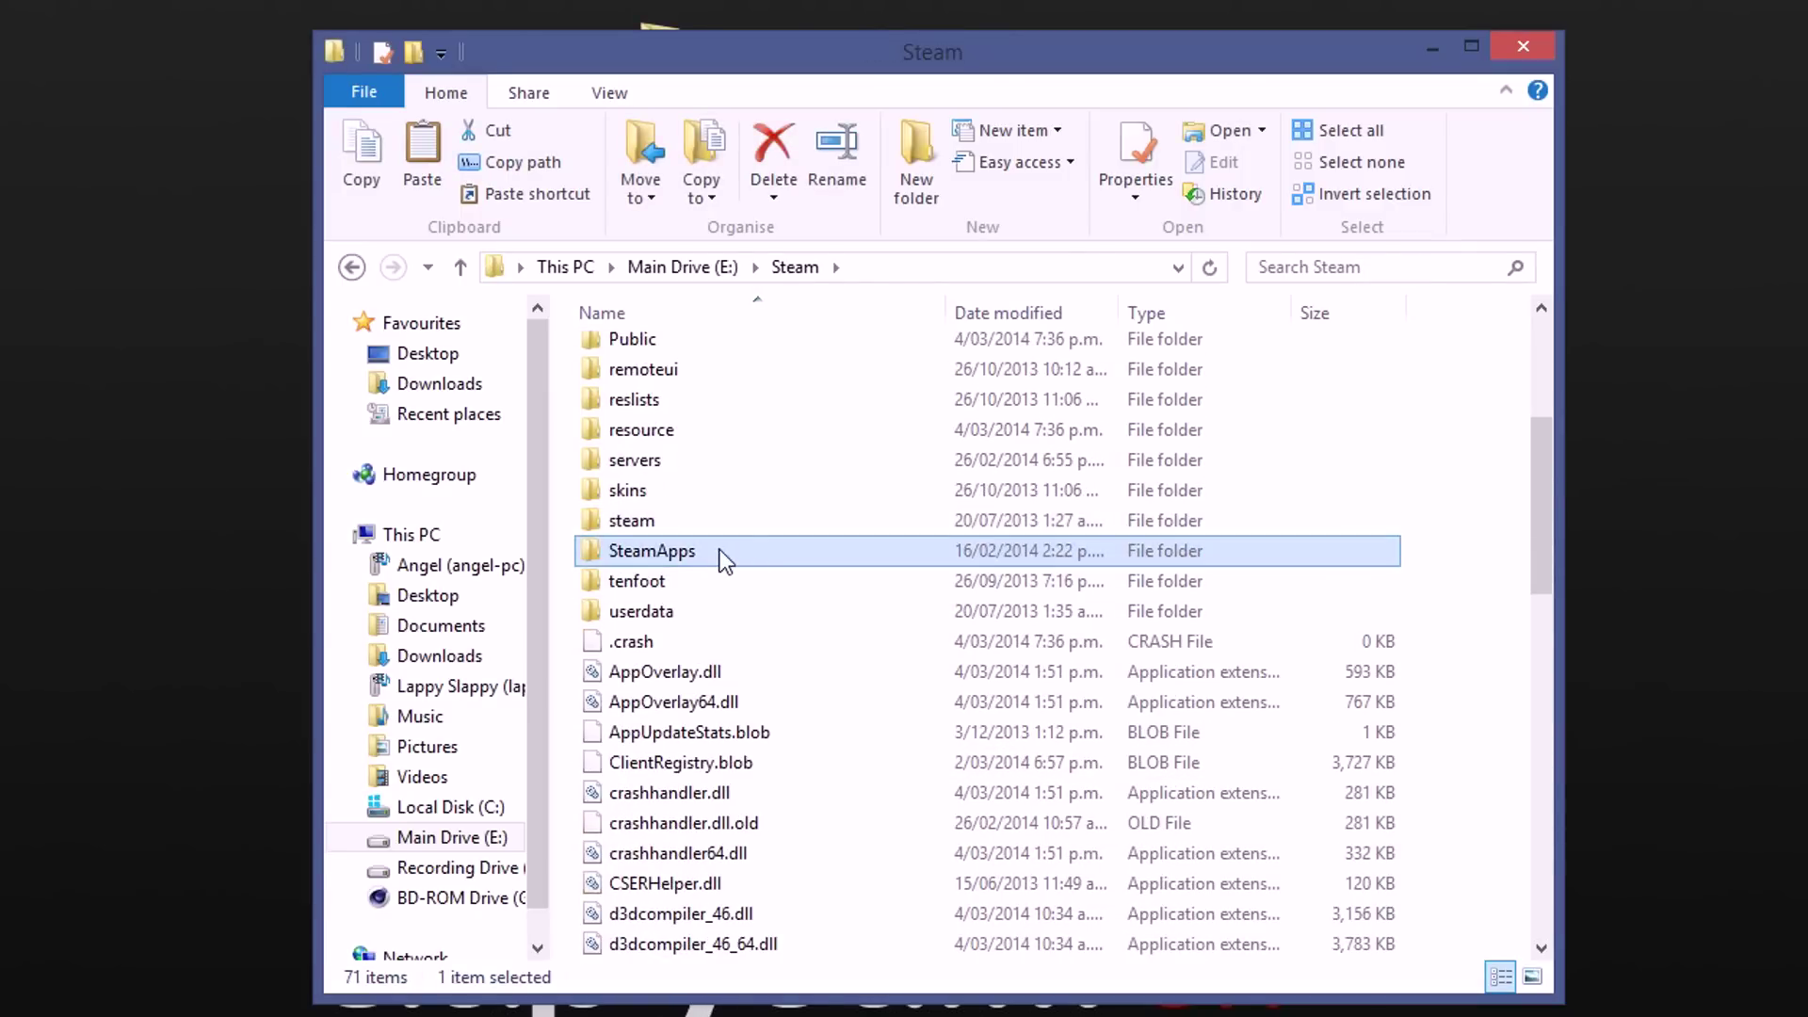
double_click(719, 550)
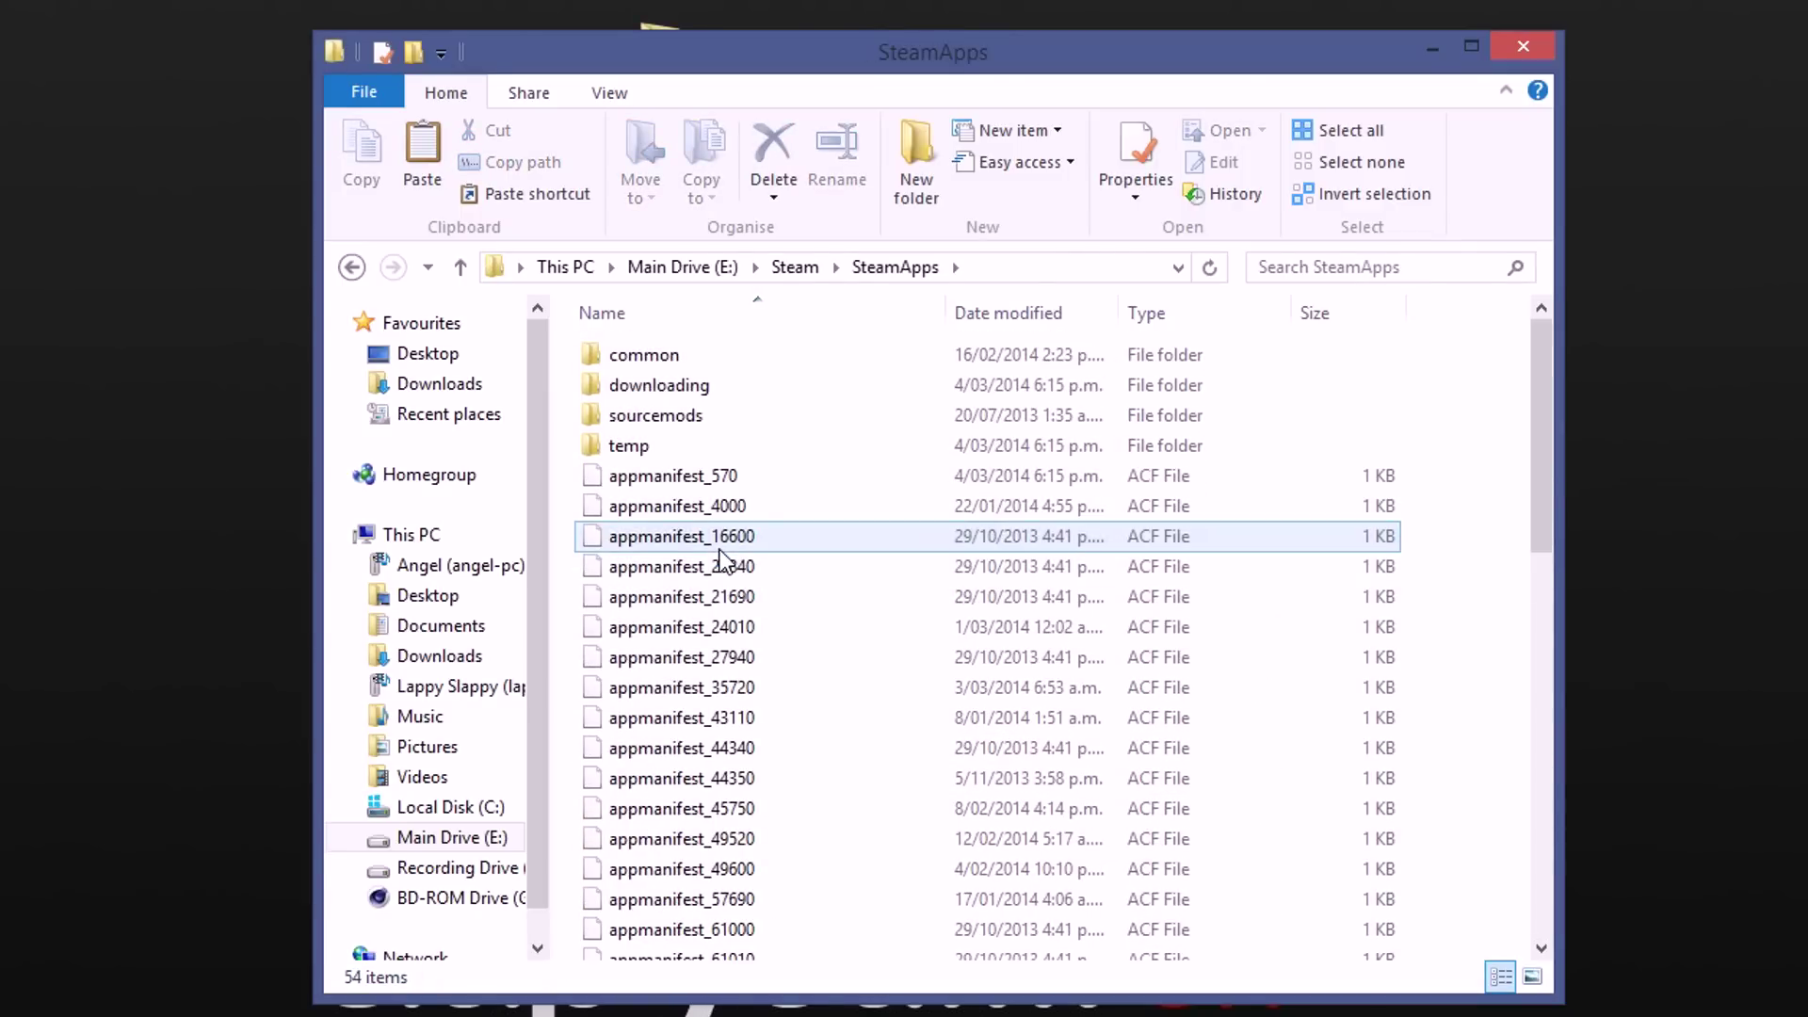
double_click(682, 354)
scroll(964, 545, down, 6)
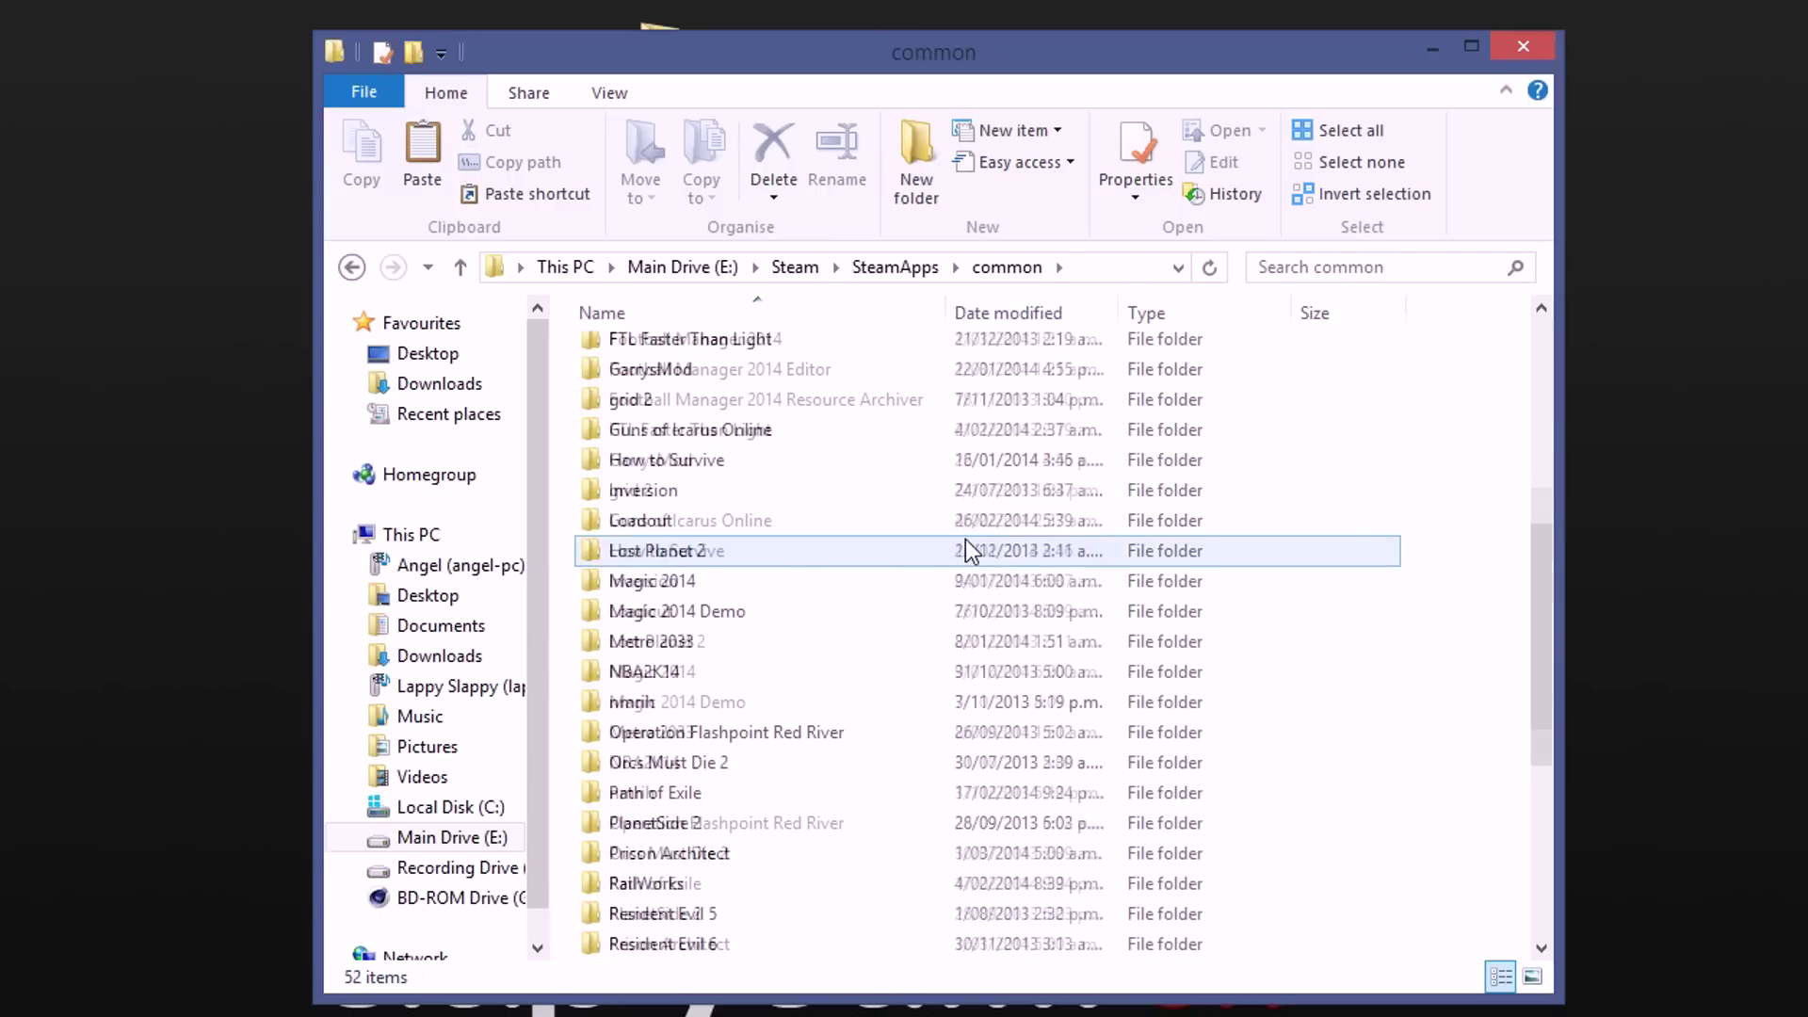
scroll(979, 553, down, 4)
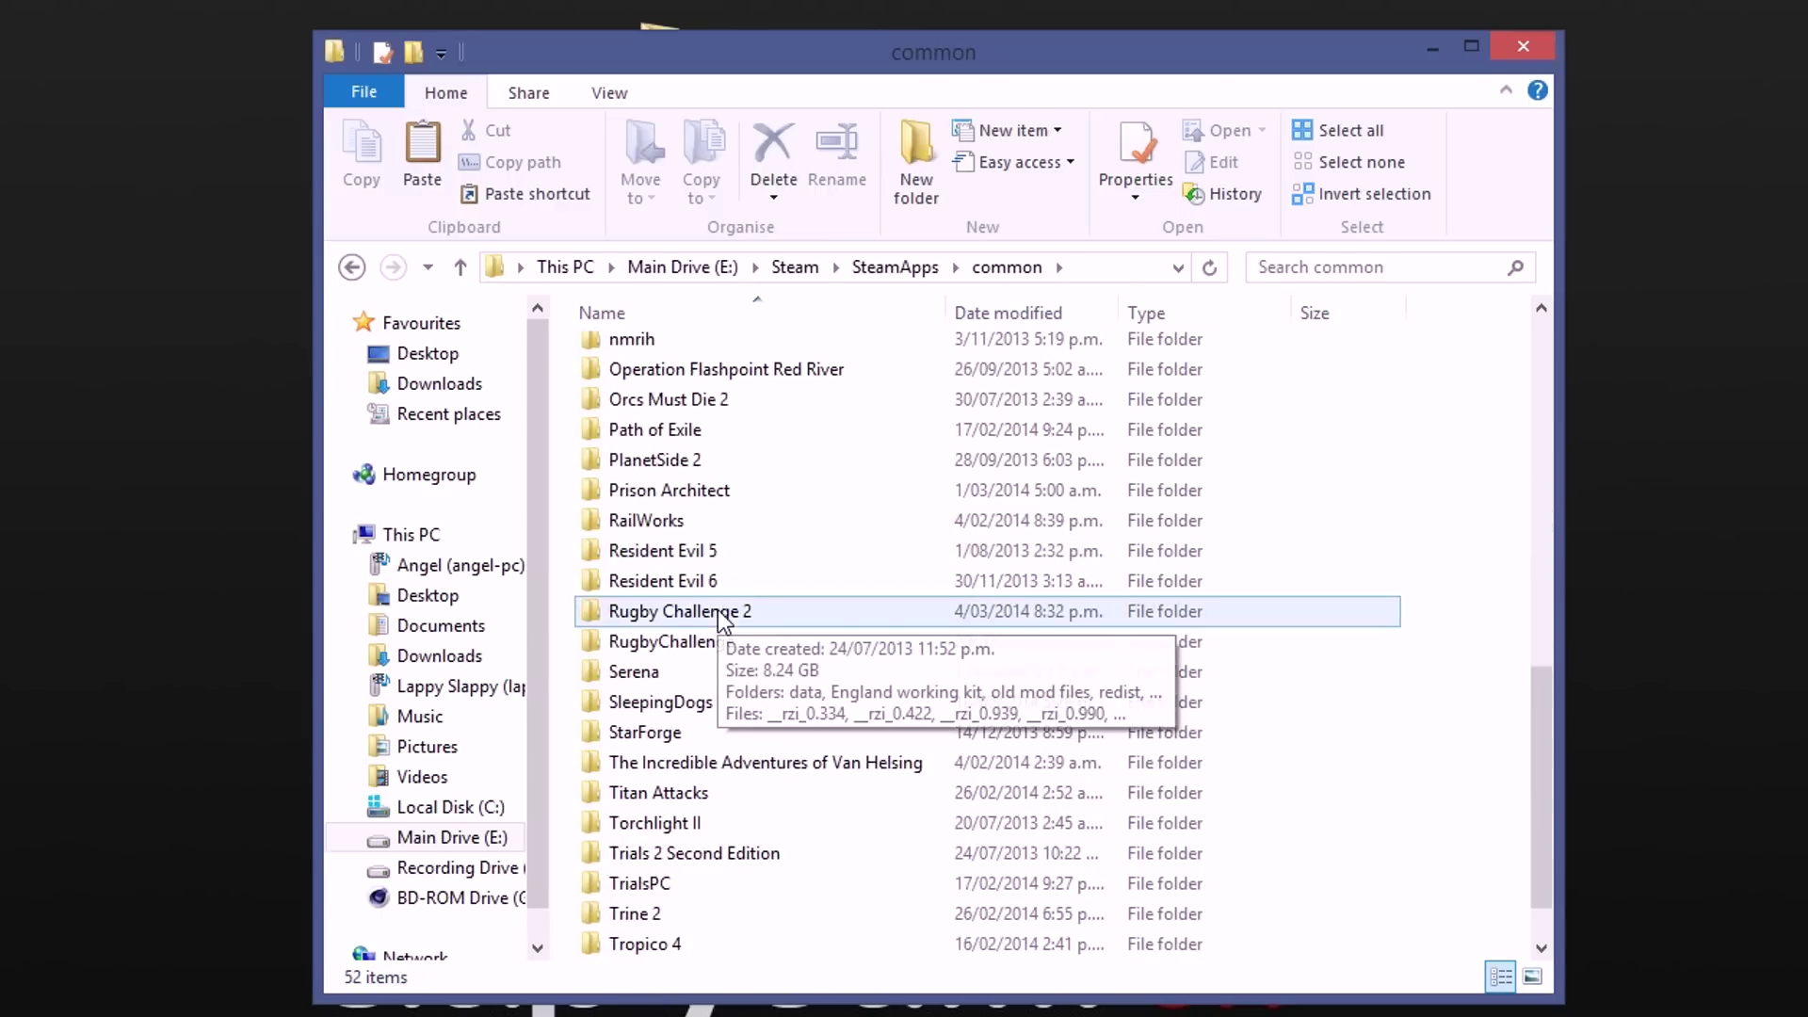
double_click(721, 612)
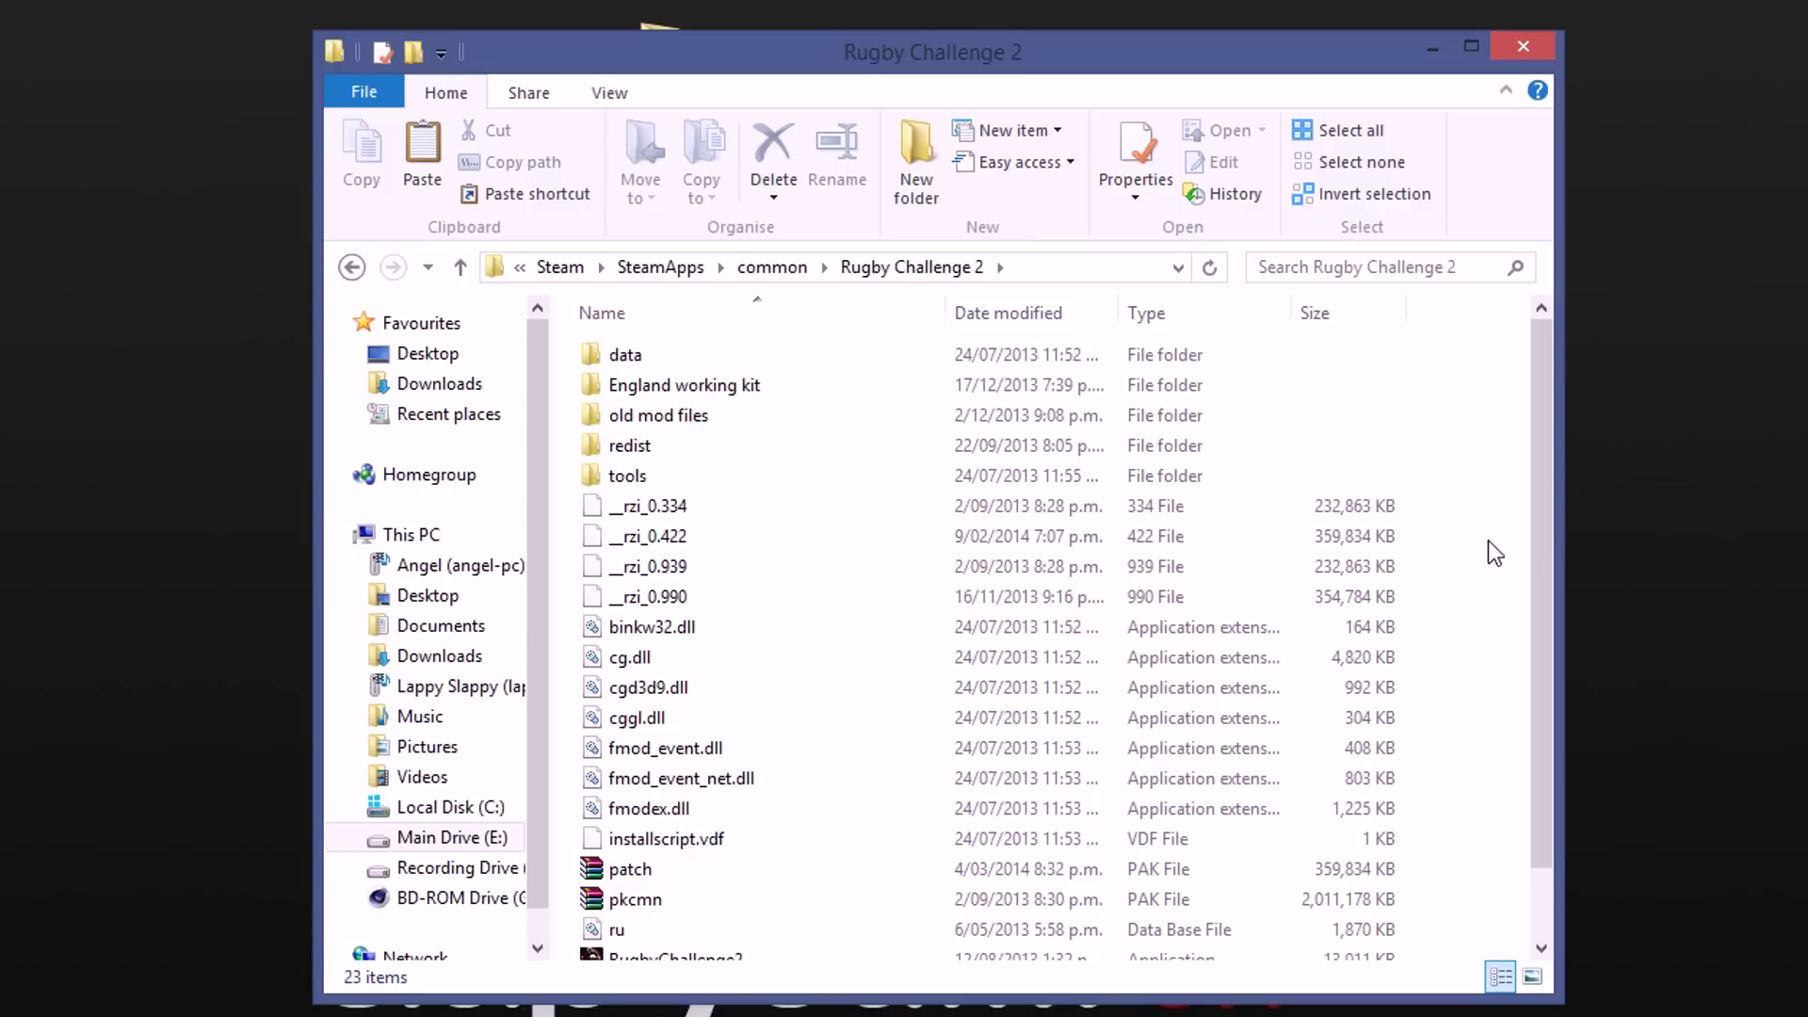
- Compare the pkcmn and patch PAK files, then open the 351 MB patch.pak in WinRAR
scroll(1481, 559, down, 1)
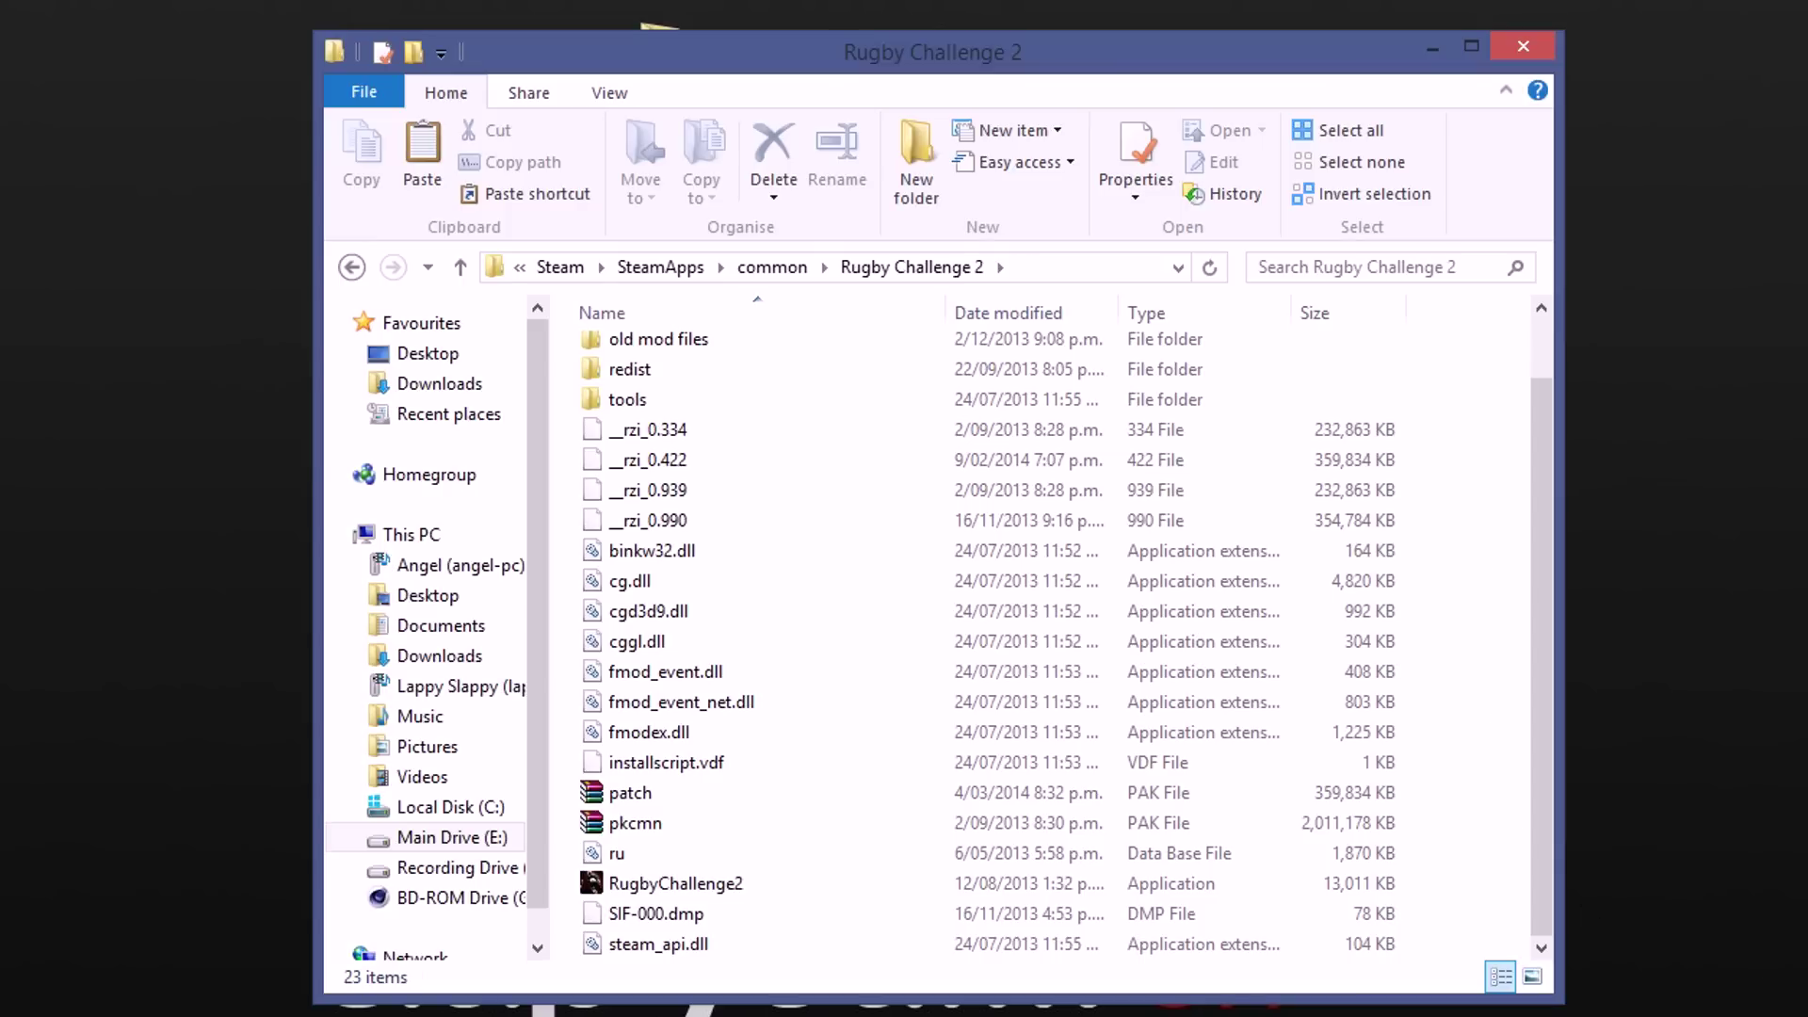
click(659, 795)
click(670, 829)
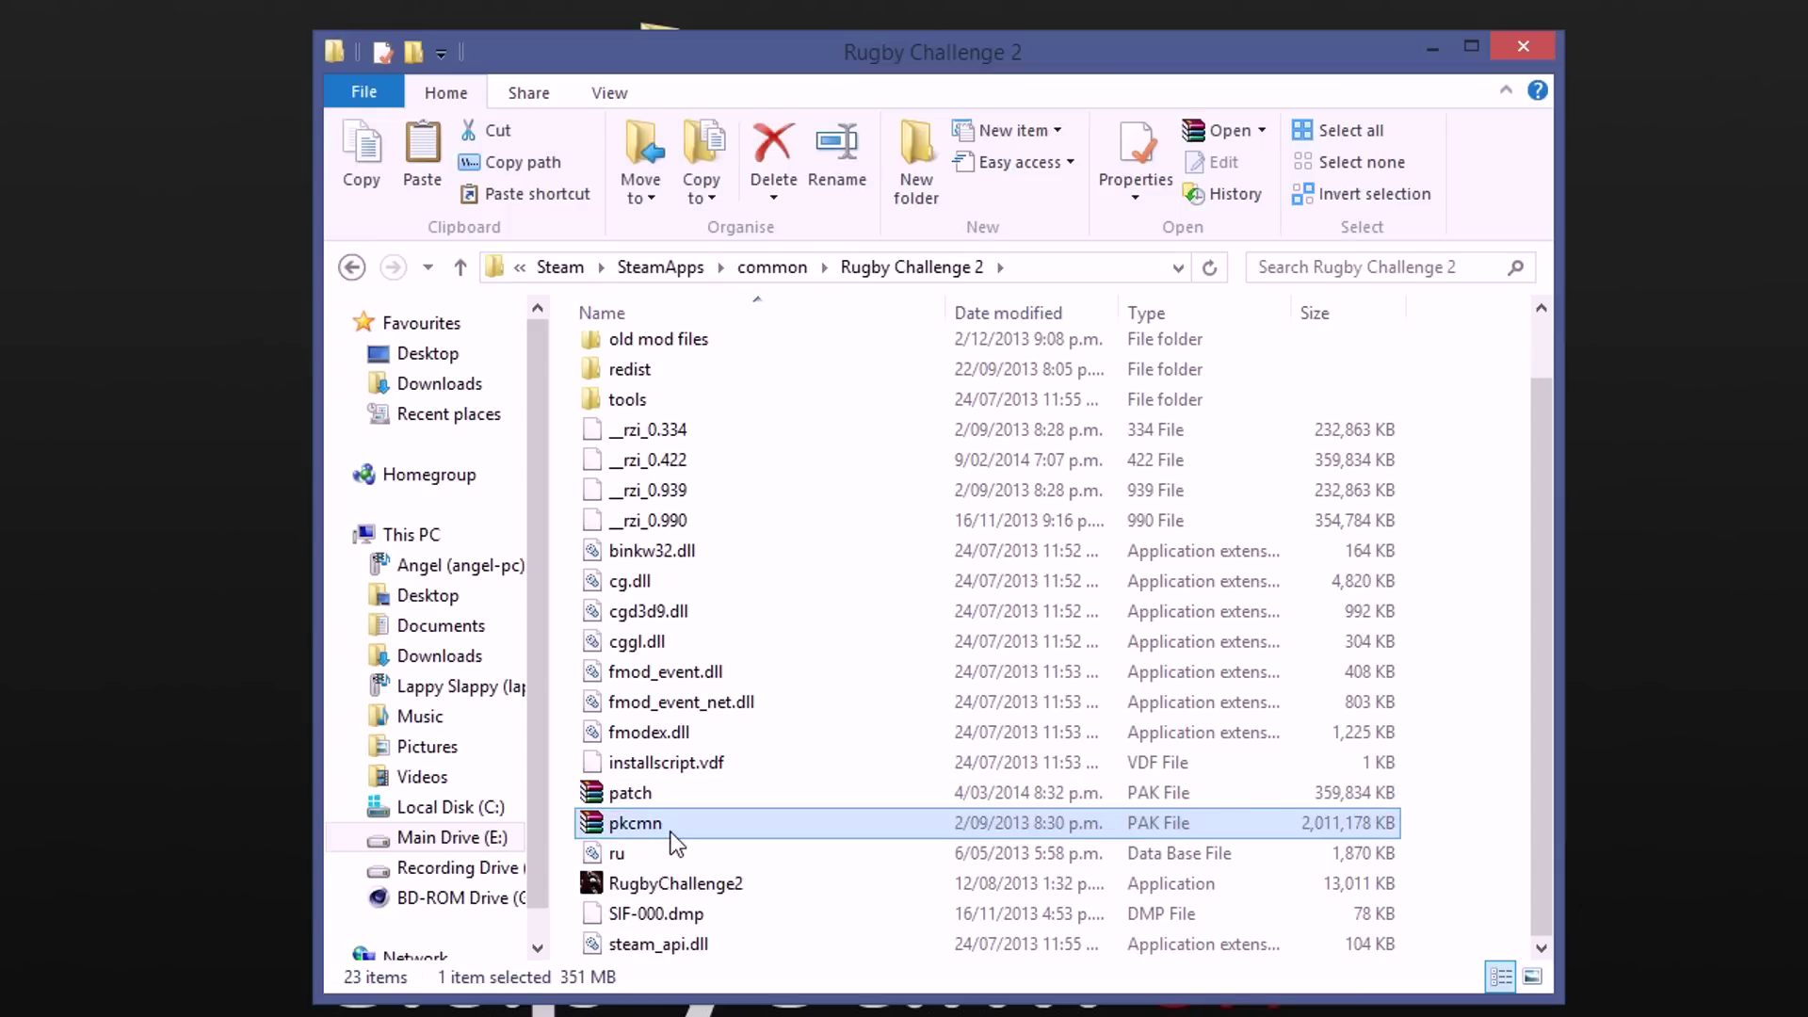
click(721, 793)
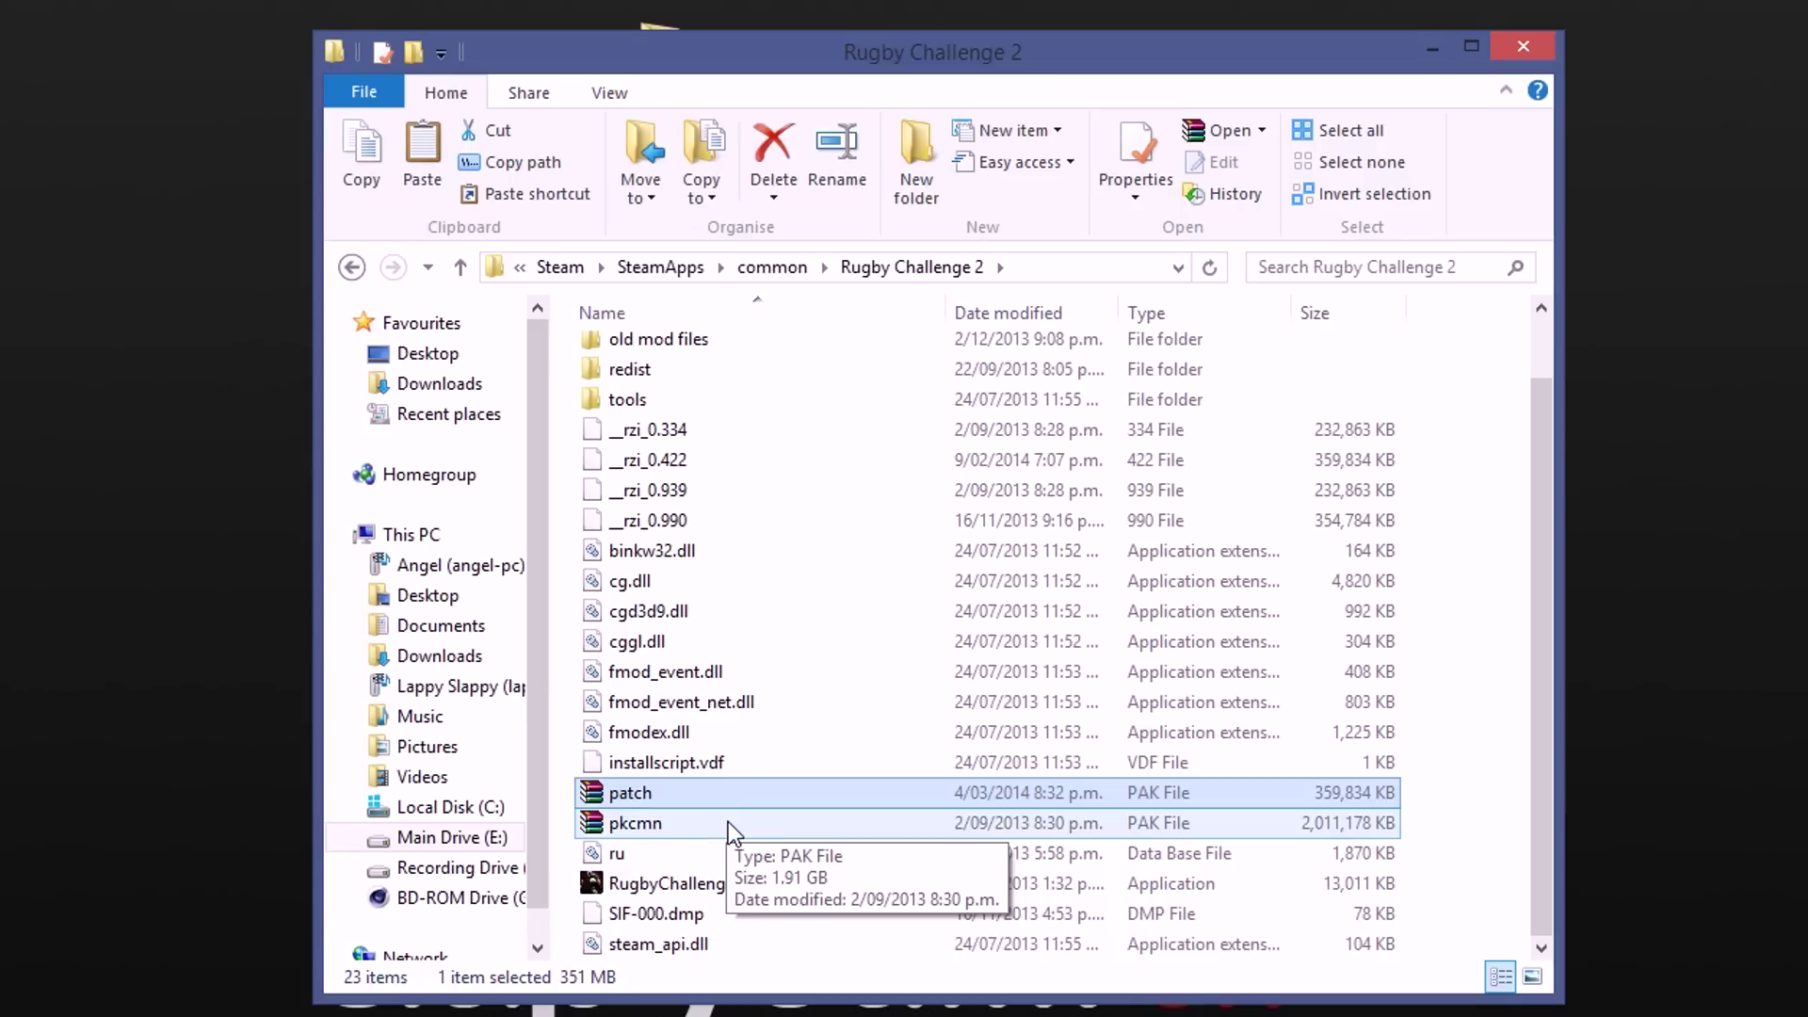
click(727, 821)
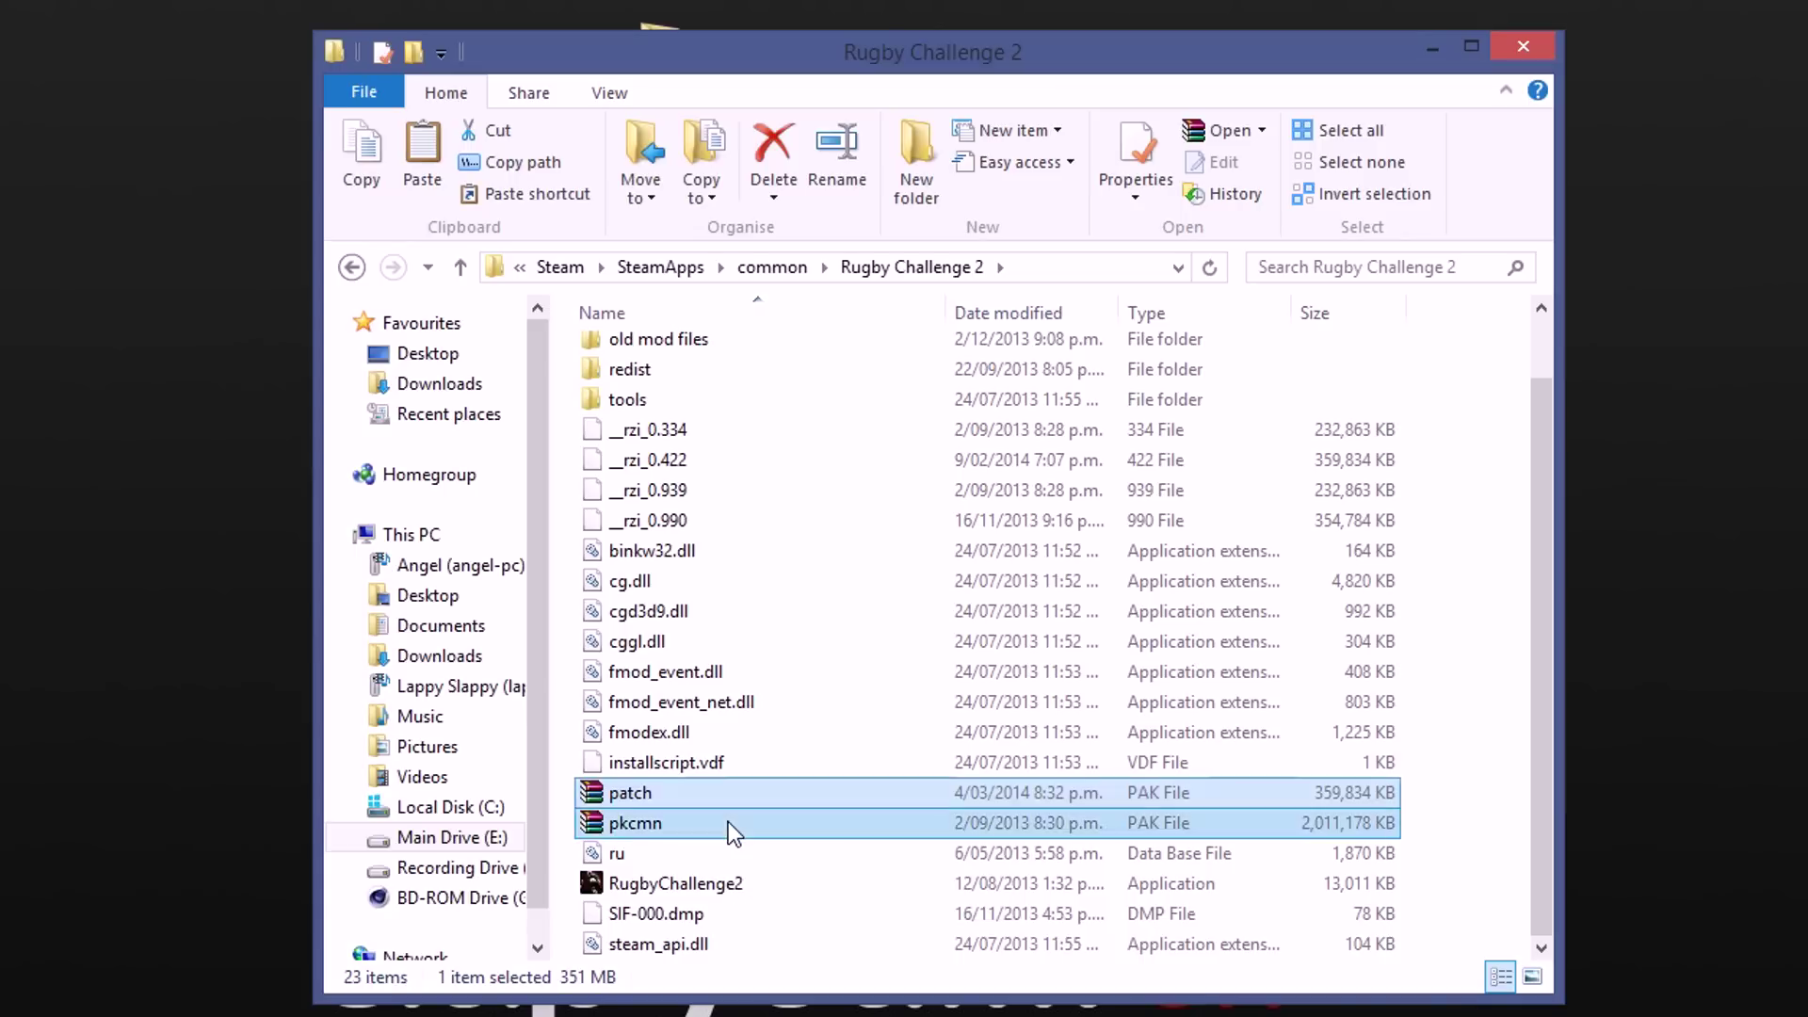
click(781, 796)
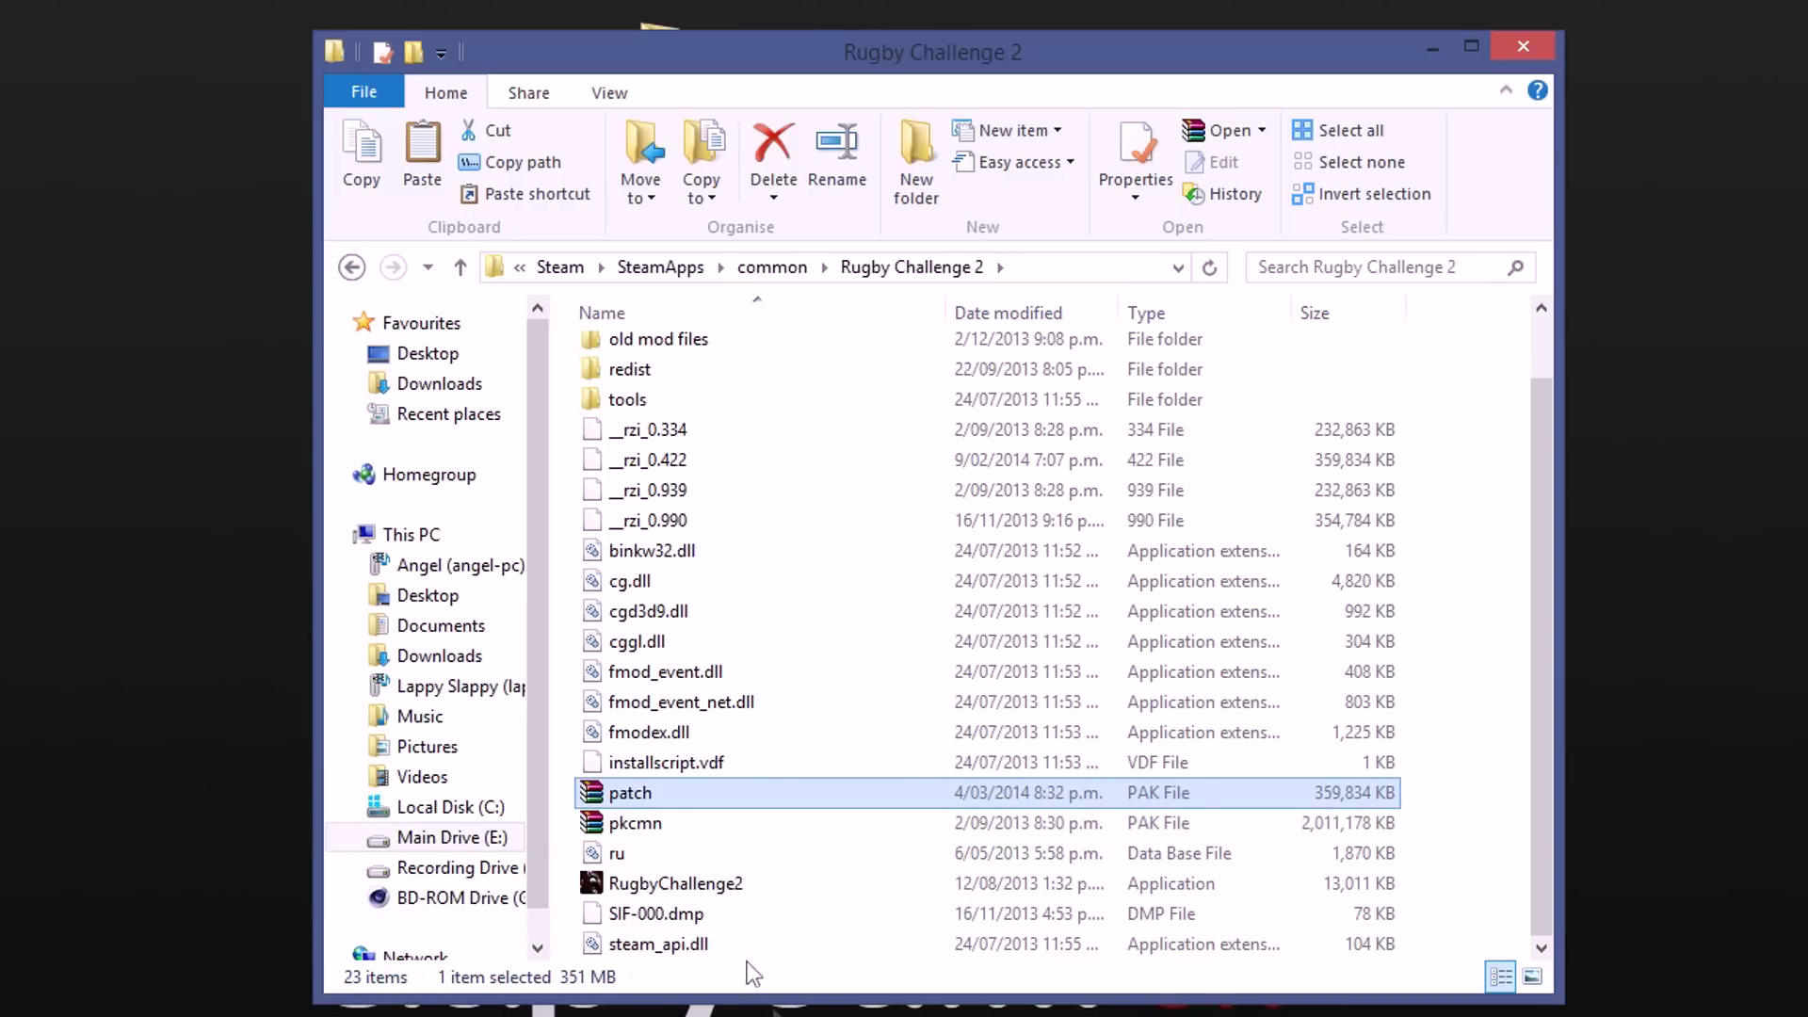
click(654, 821)
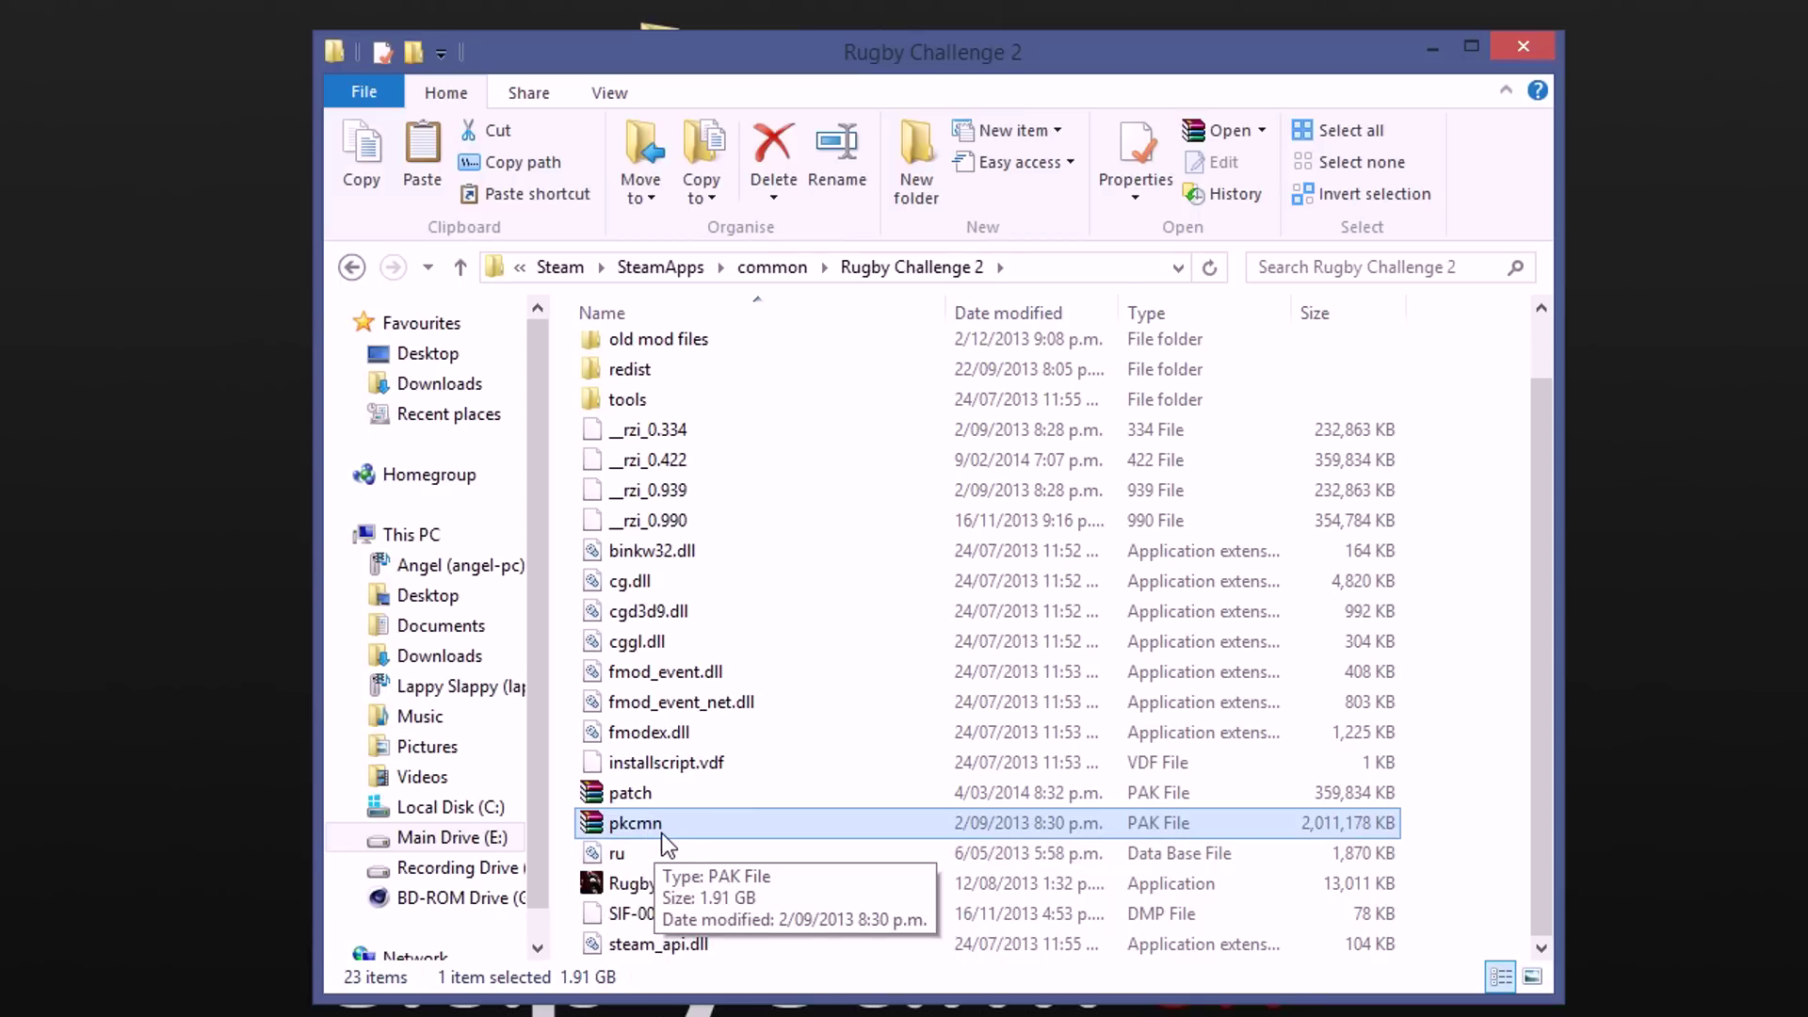
click(707, 796)
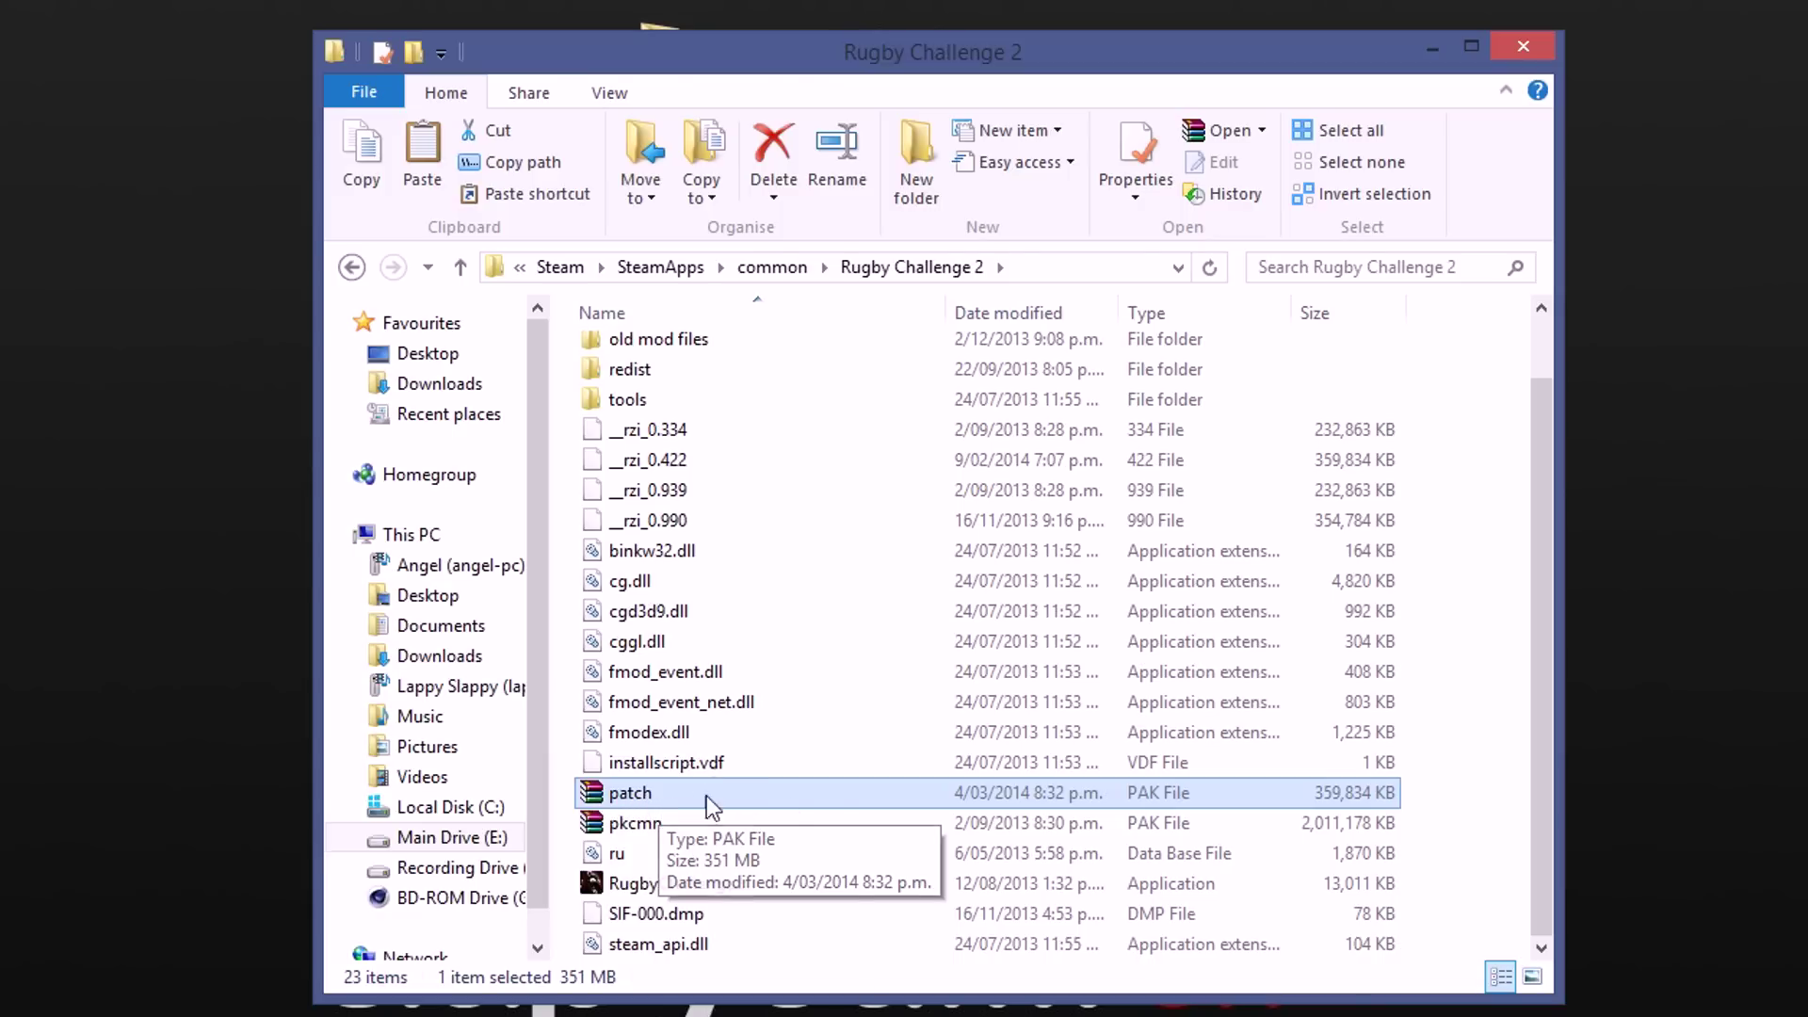
double_click(704, 797)
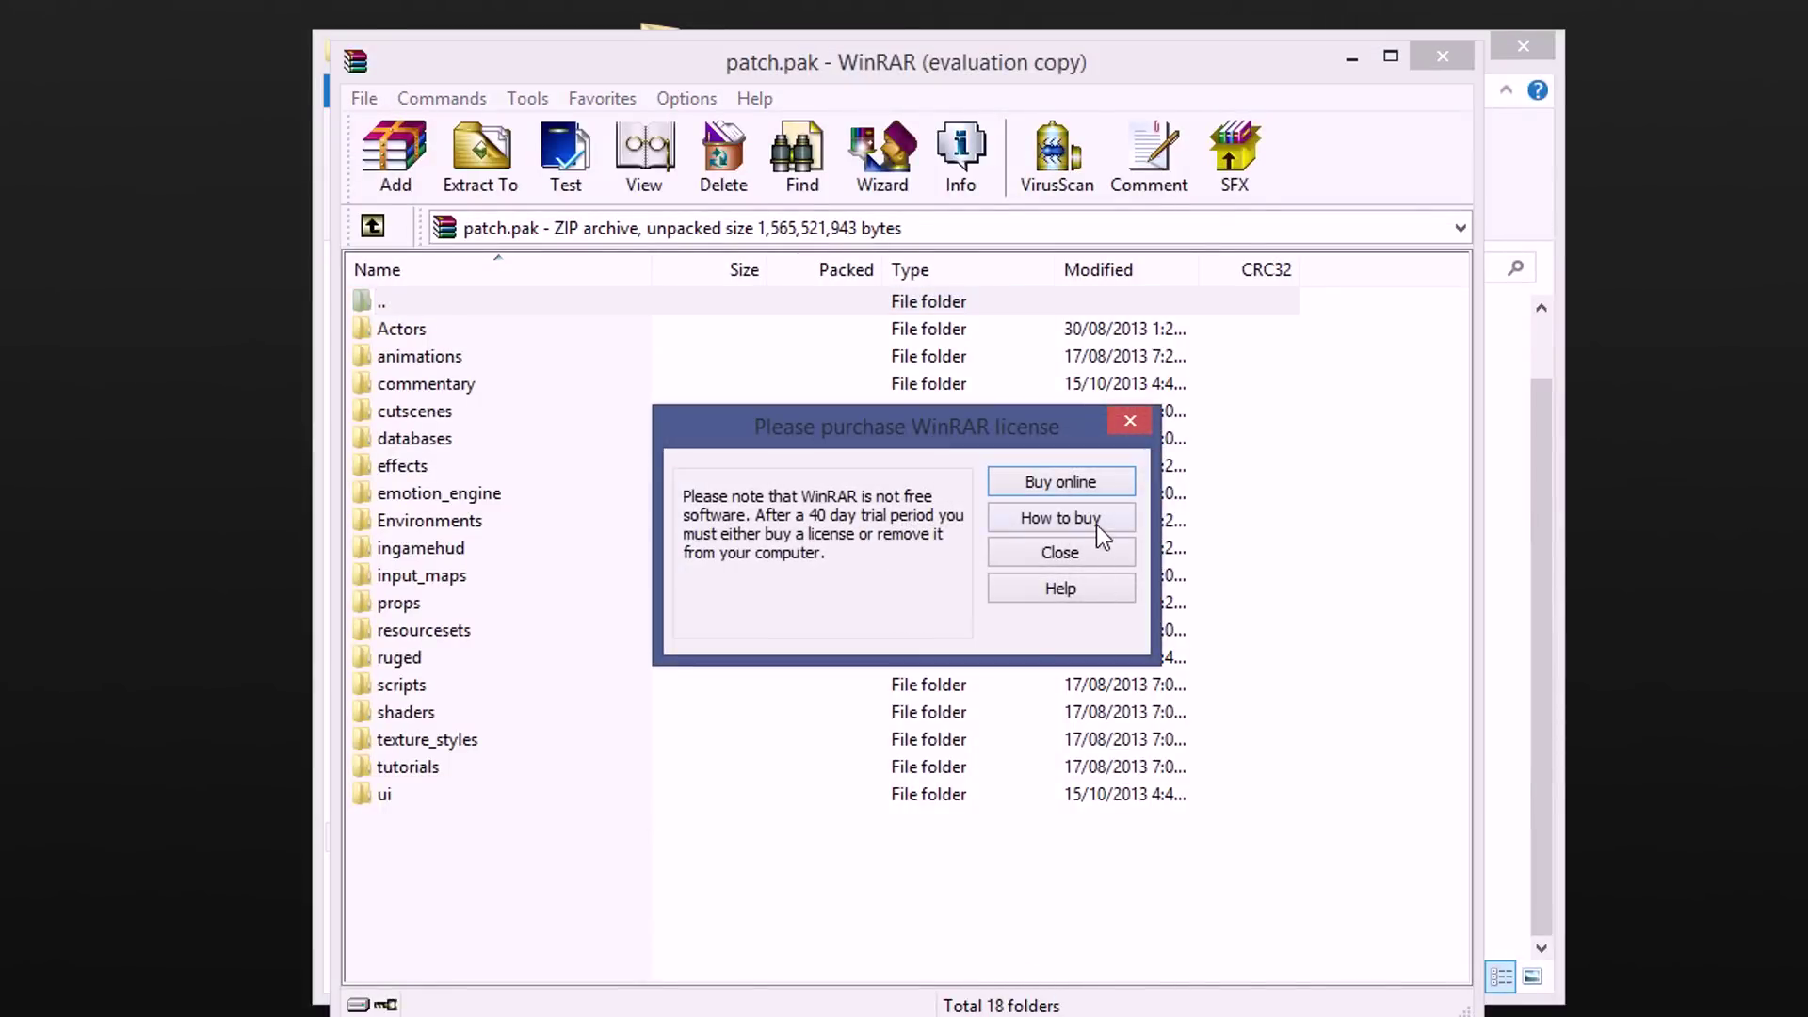
- Dismiss the WinRAR licence reminder and arrange the archive and Rugby Challenge 2 windows
click(1092, 552)
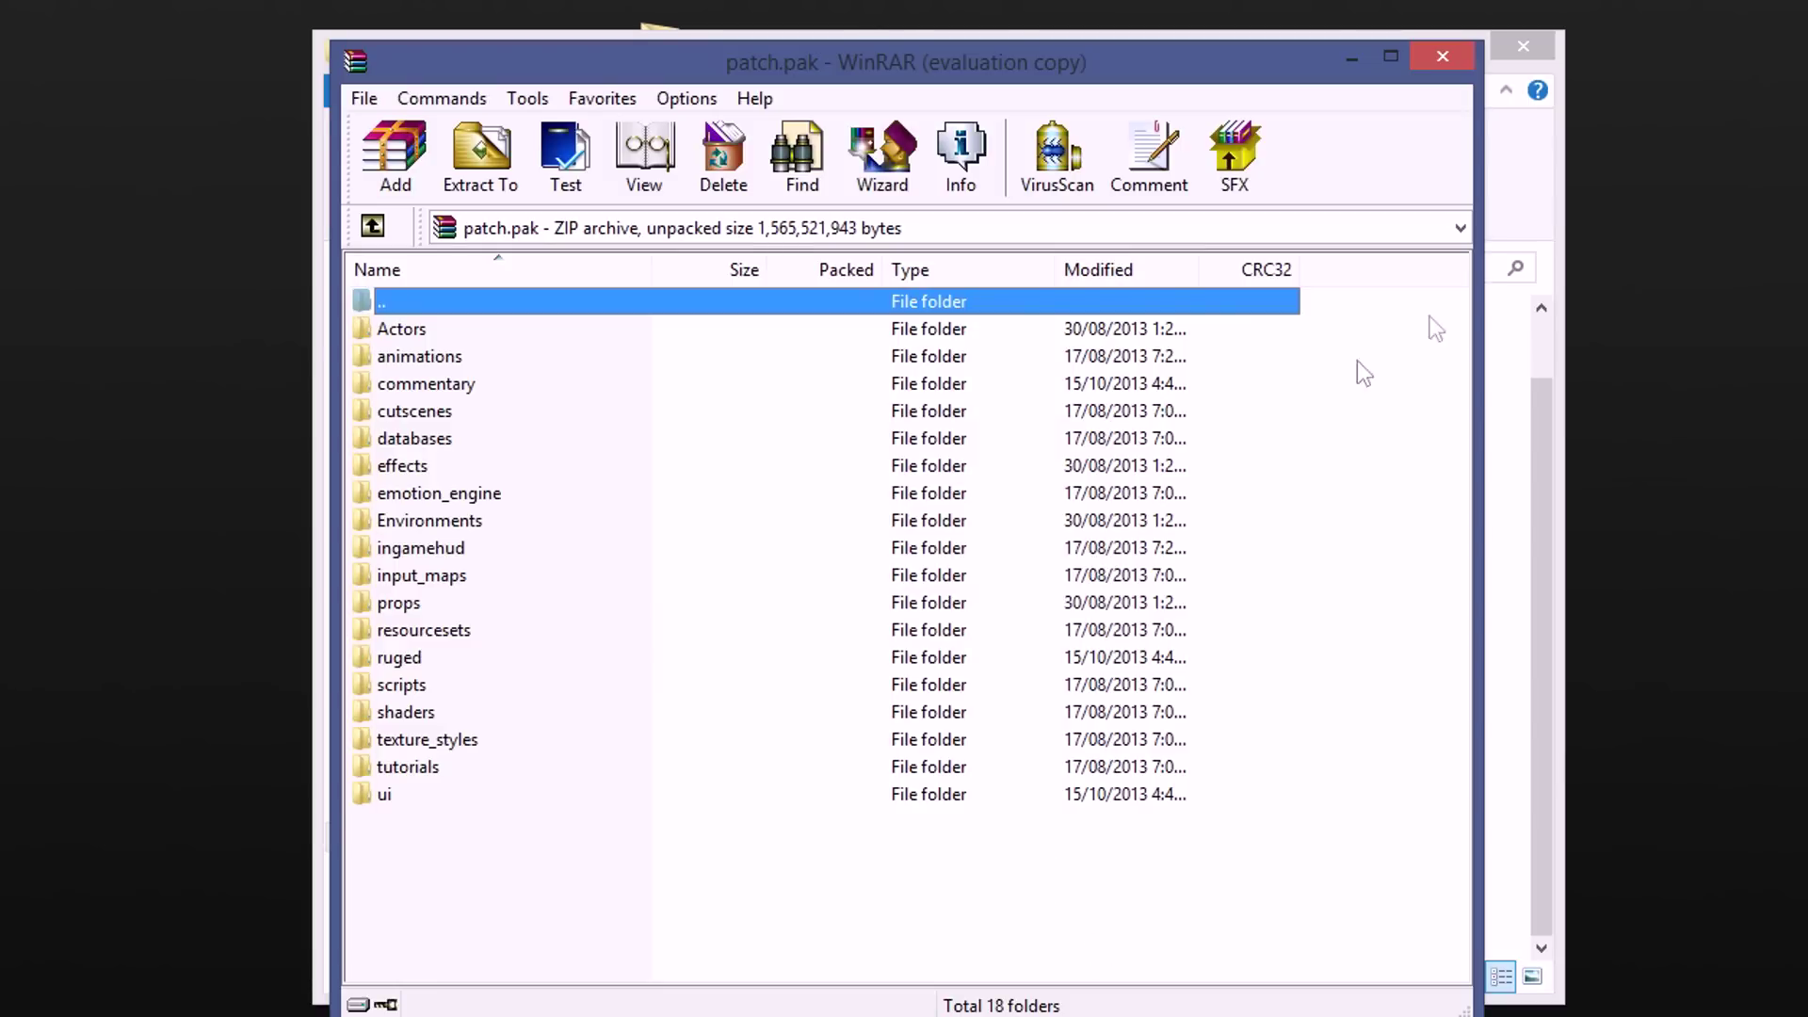
drag(1257, 57, 691, 128)
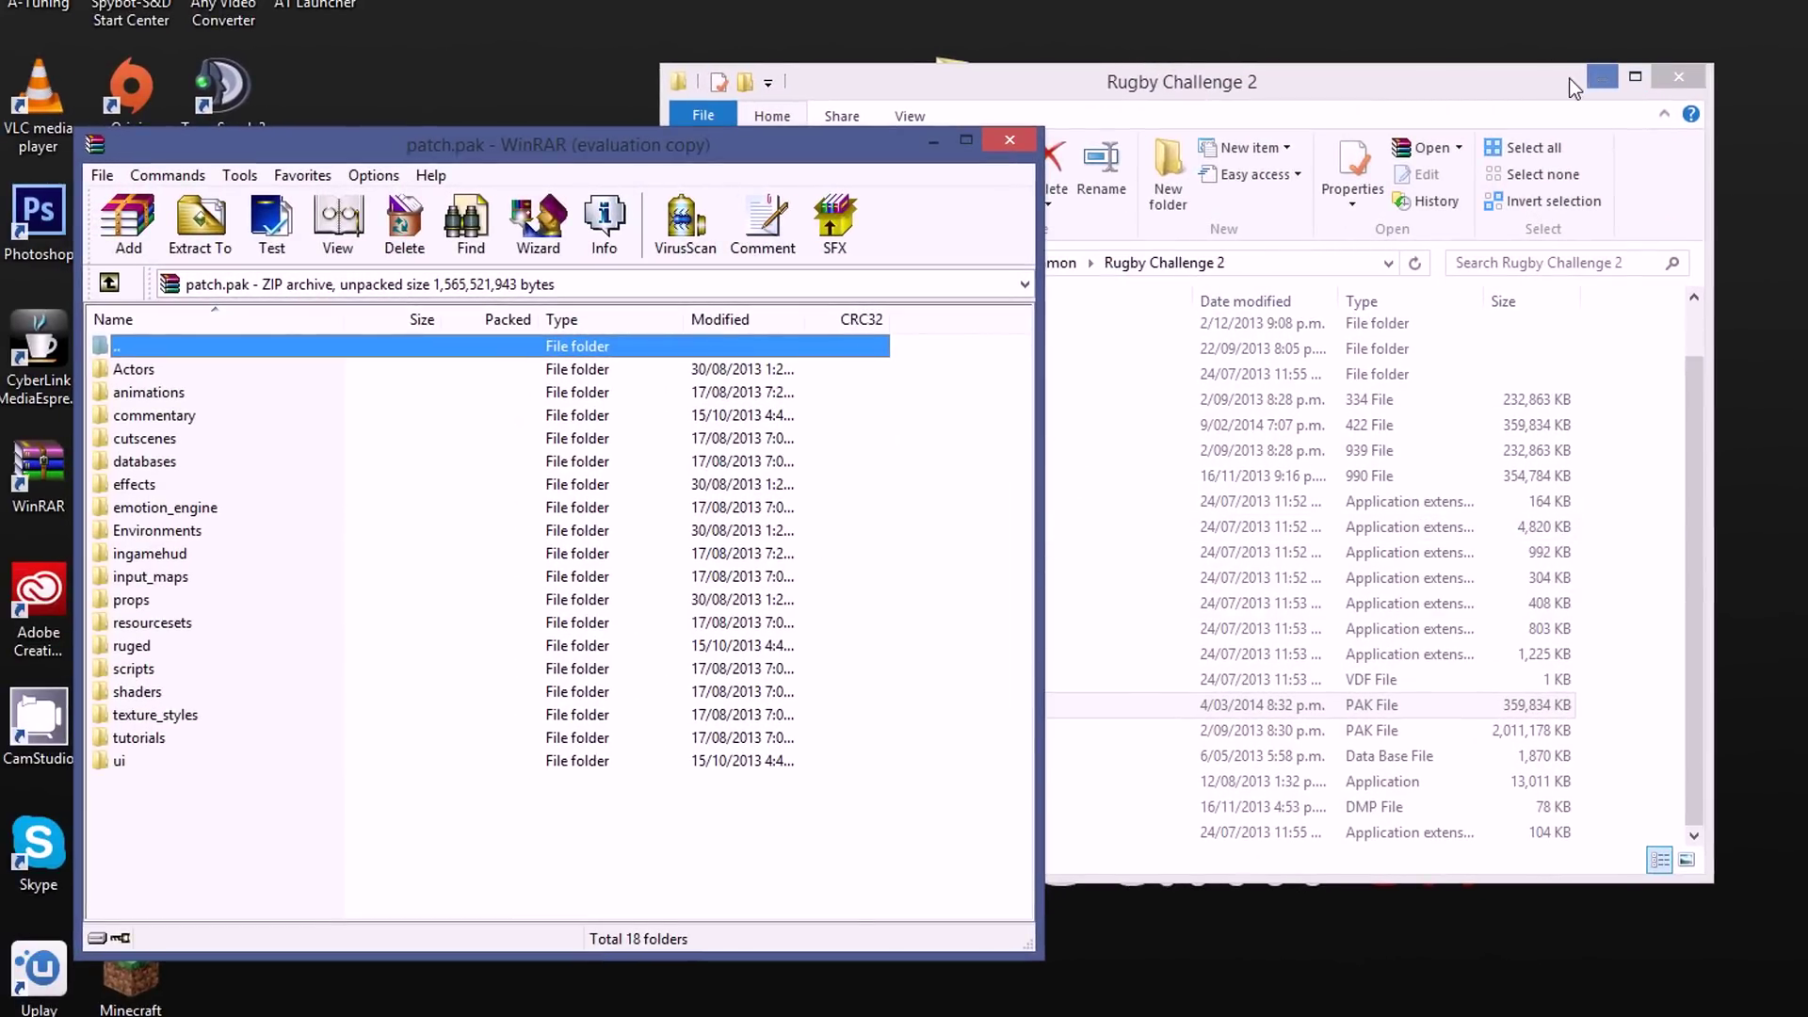
drag(1569, 77, 1573, 162)
click(546, 143)
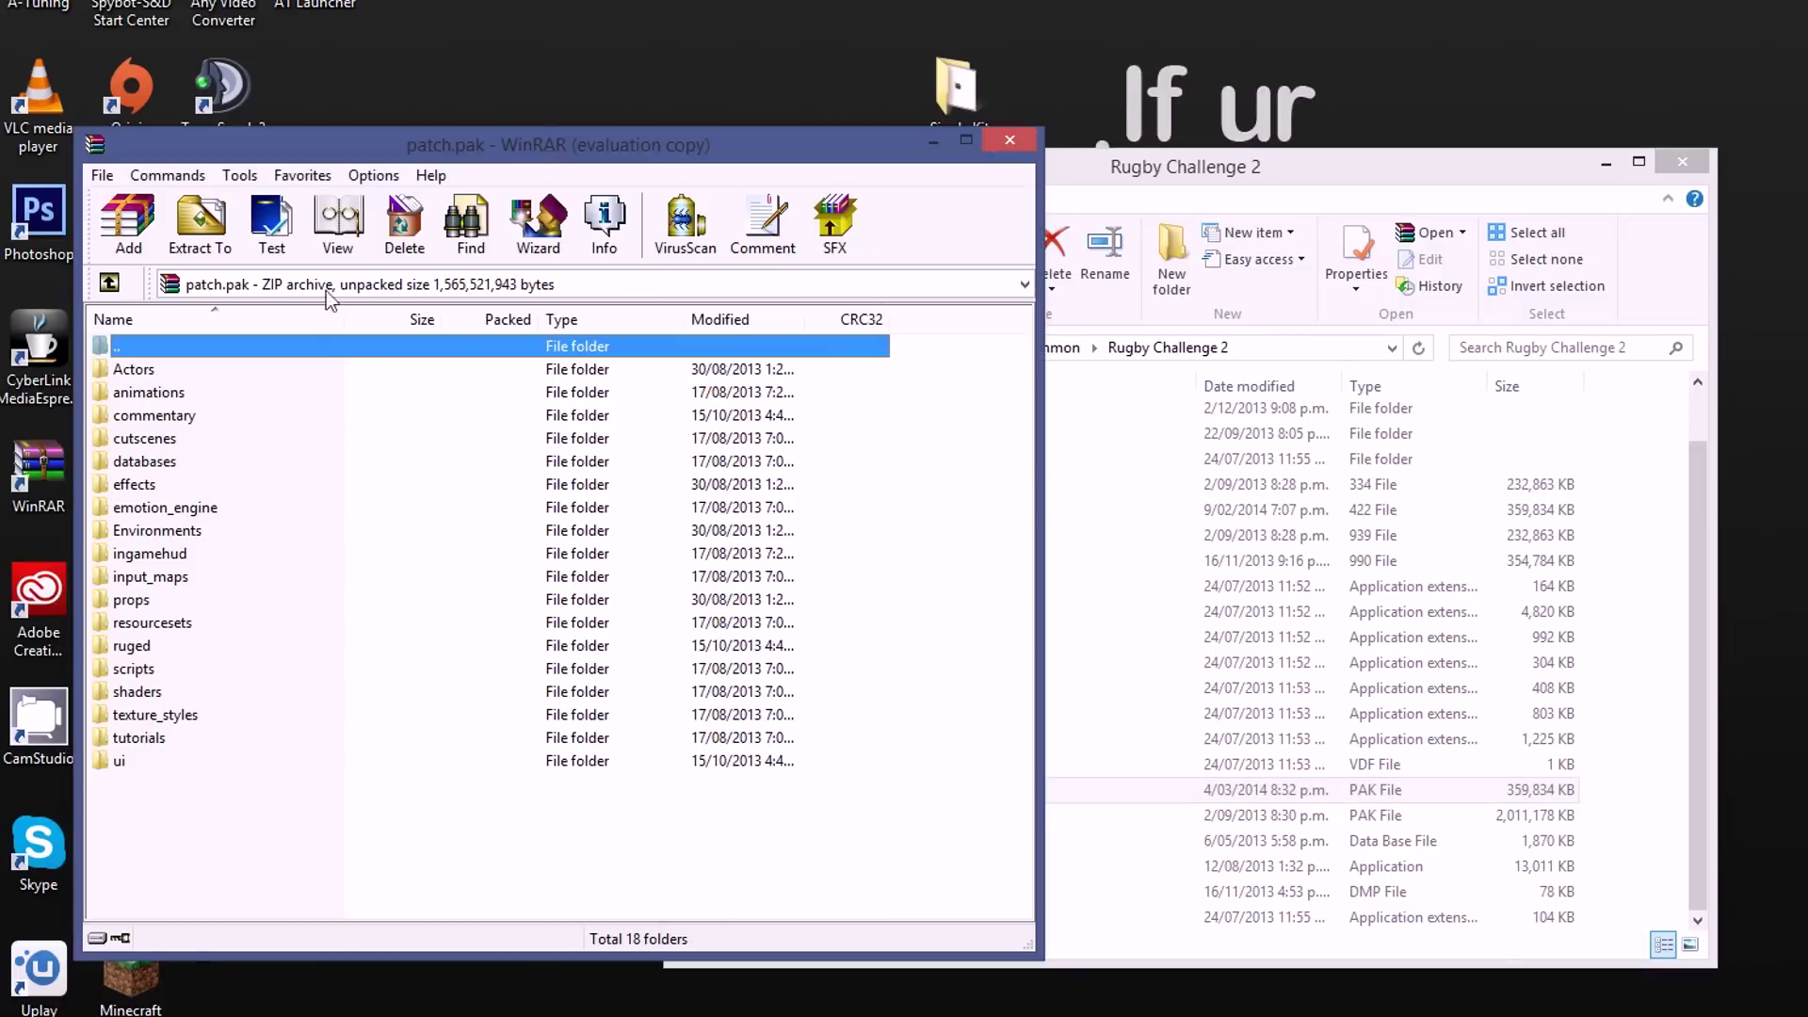
- Browse into patch.pak's Actors\Player\Strips folder of 1065 .pssg kit files
double_click(141, 369)
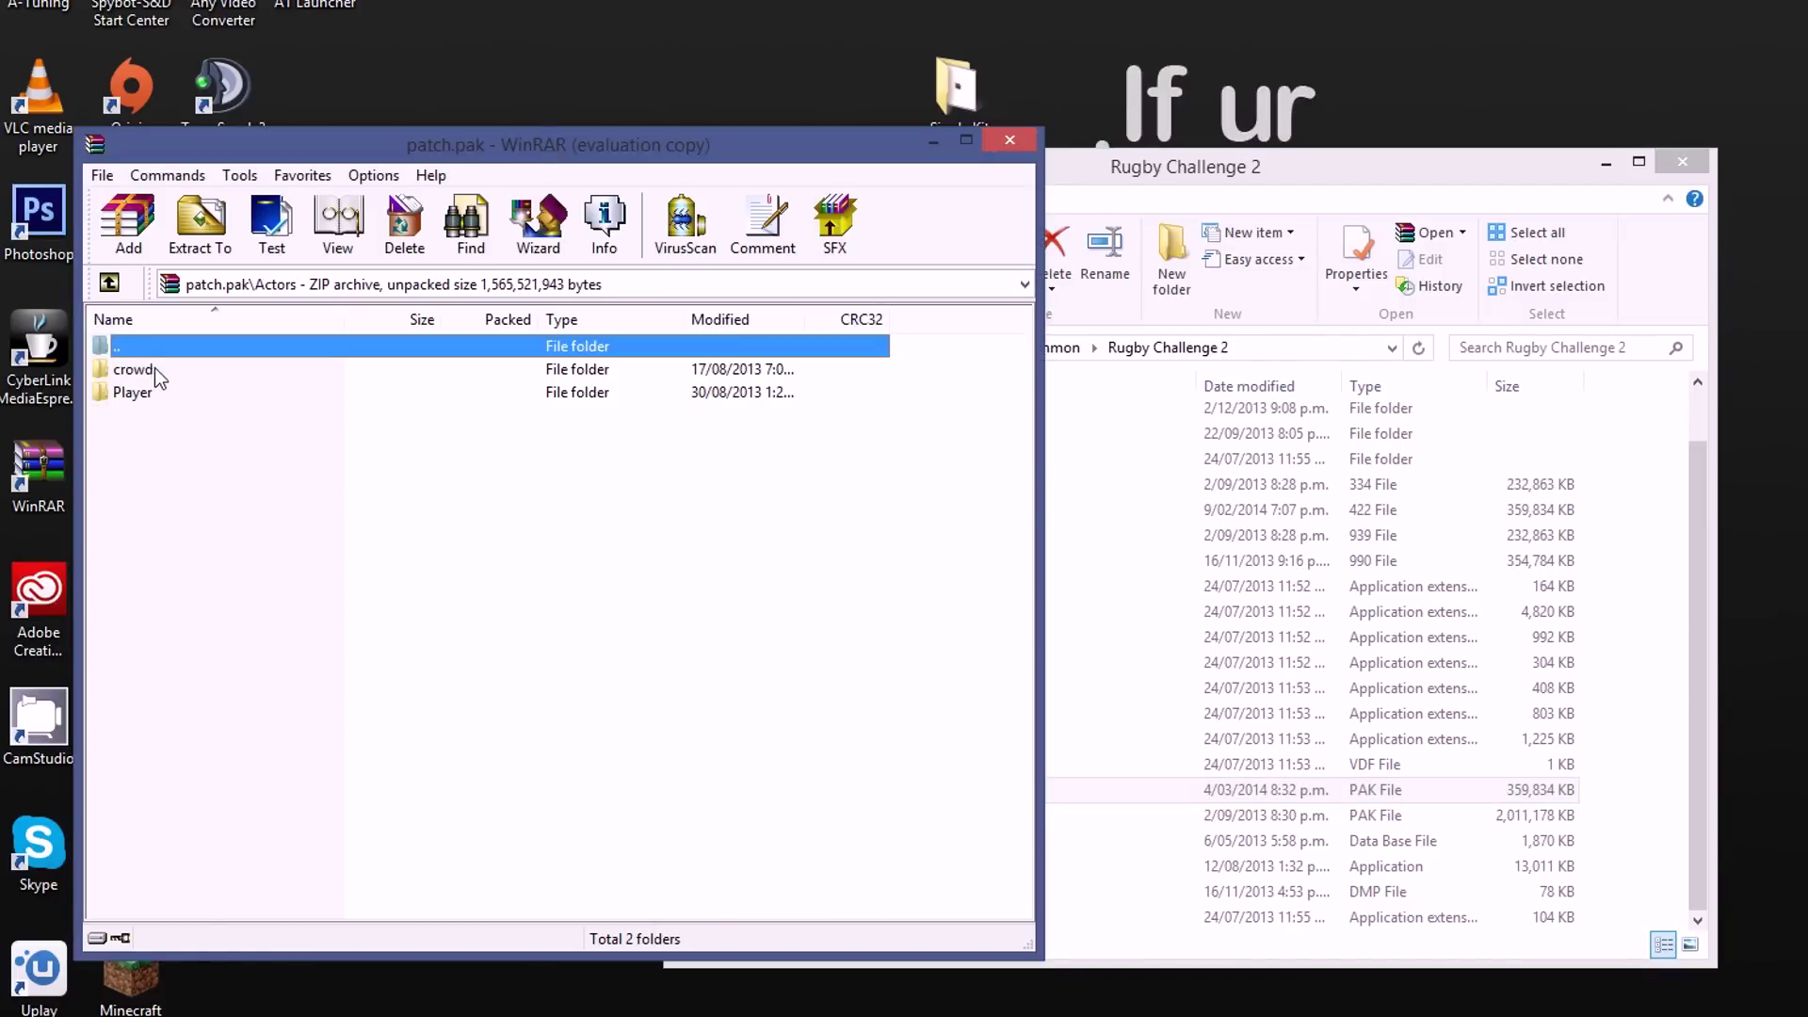
double_click(174, 394)
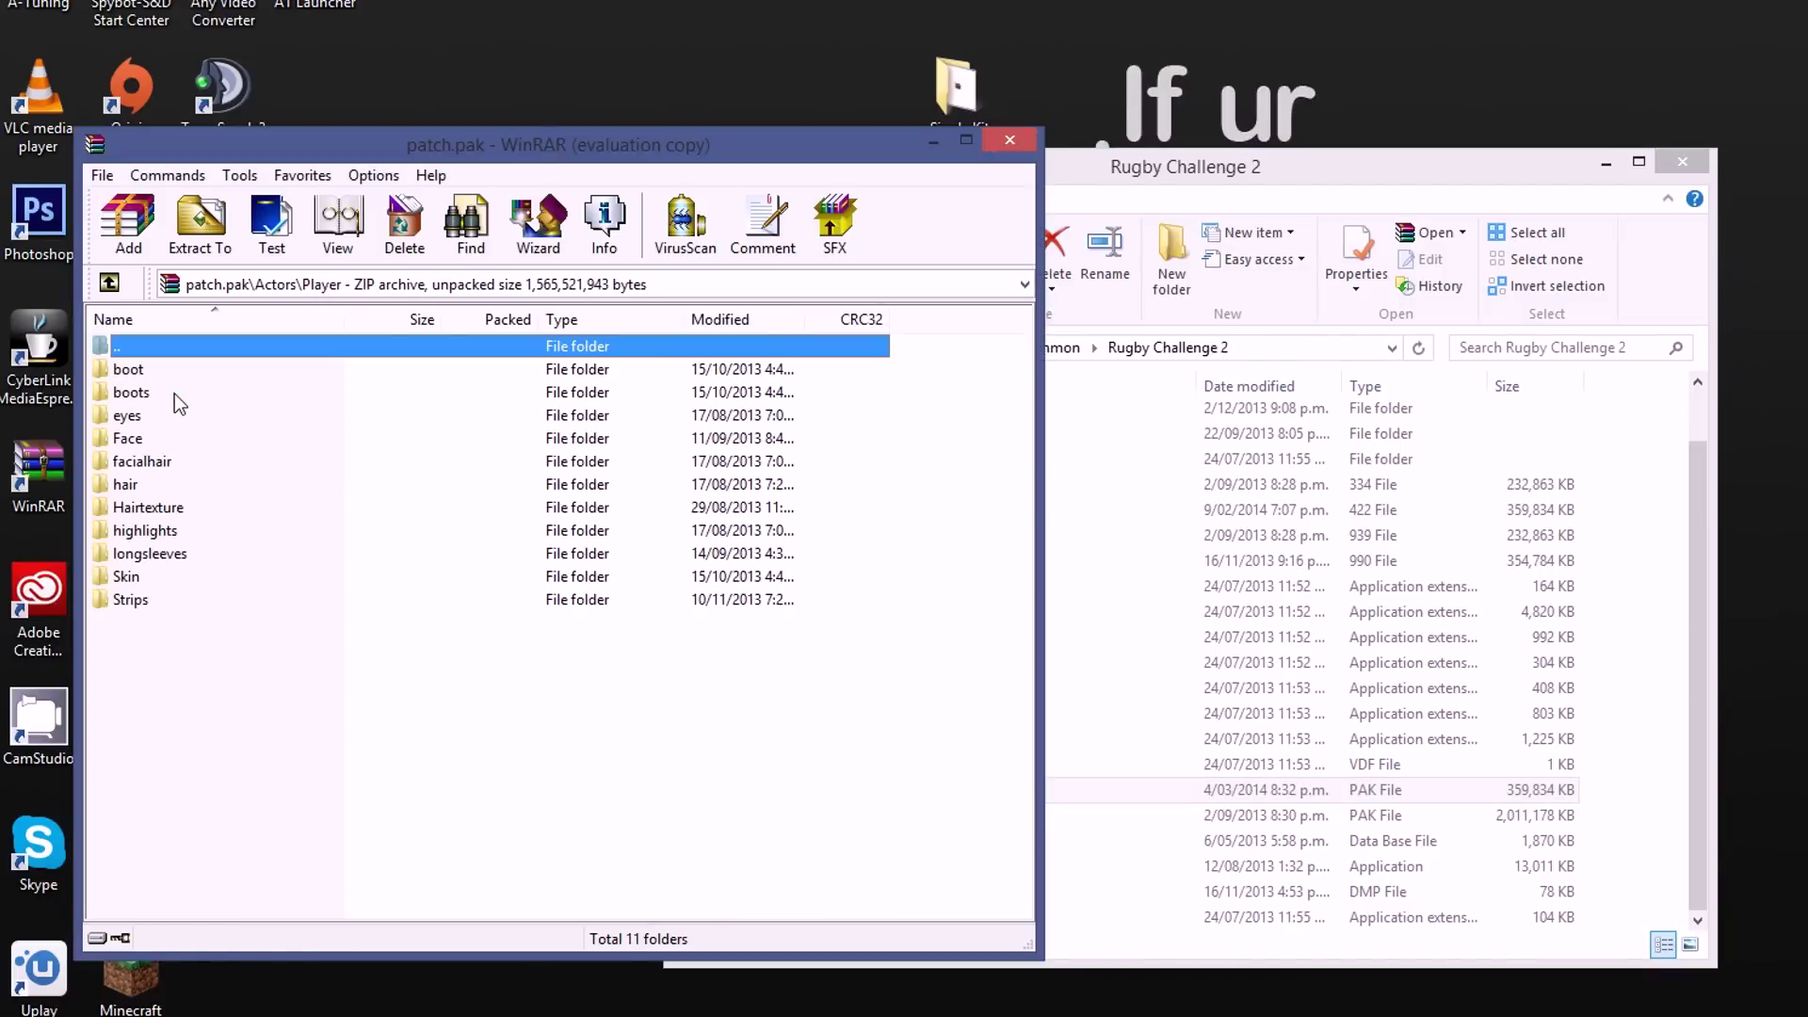
double_click(132, 600)
scroll(999, 529, down, 2)
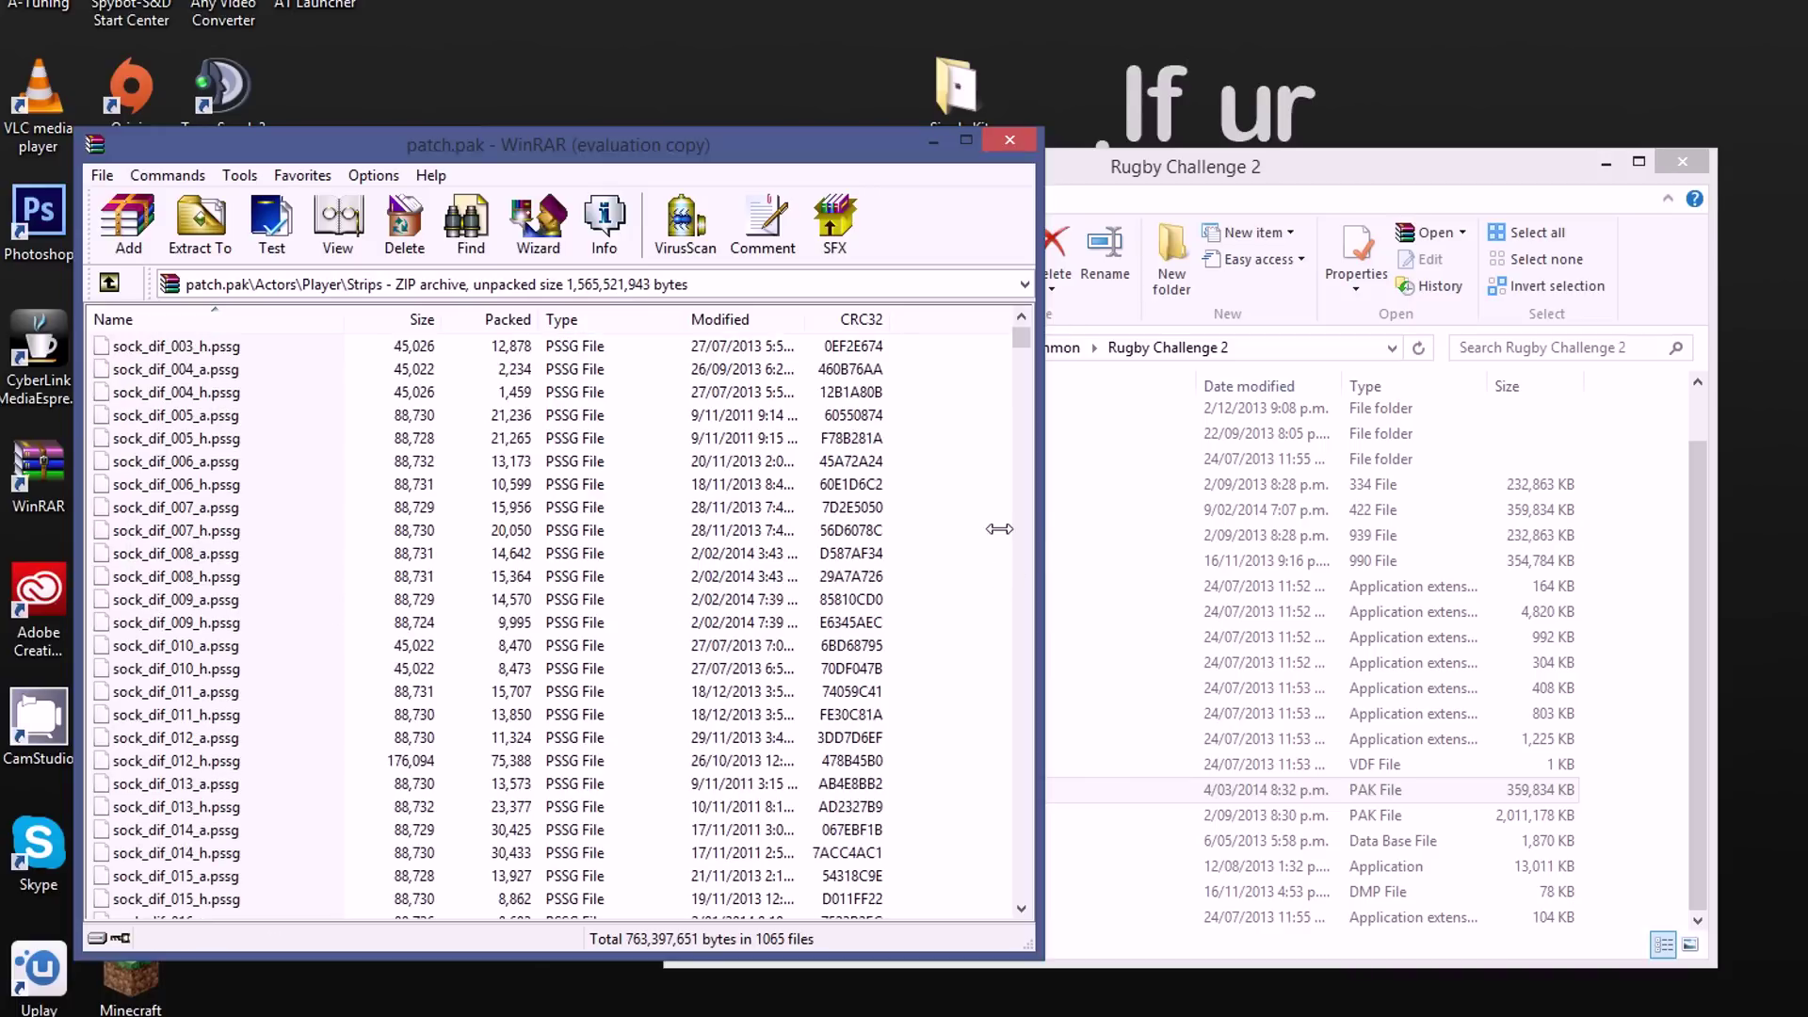
scroll(999, 530, down, 6)
mouse_move(1022, 356)
mouse_down()
mouse_move(1028, 674)
mouse_move(1009, 403)
mouse_move(1024, 270)
mouse_move(1025, 348)
mouse_move(1024, 325)
mouse_up()
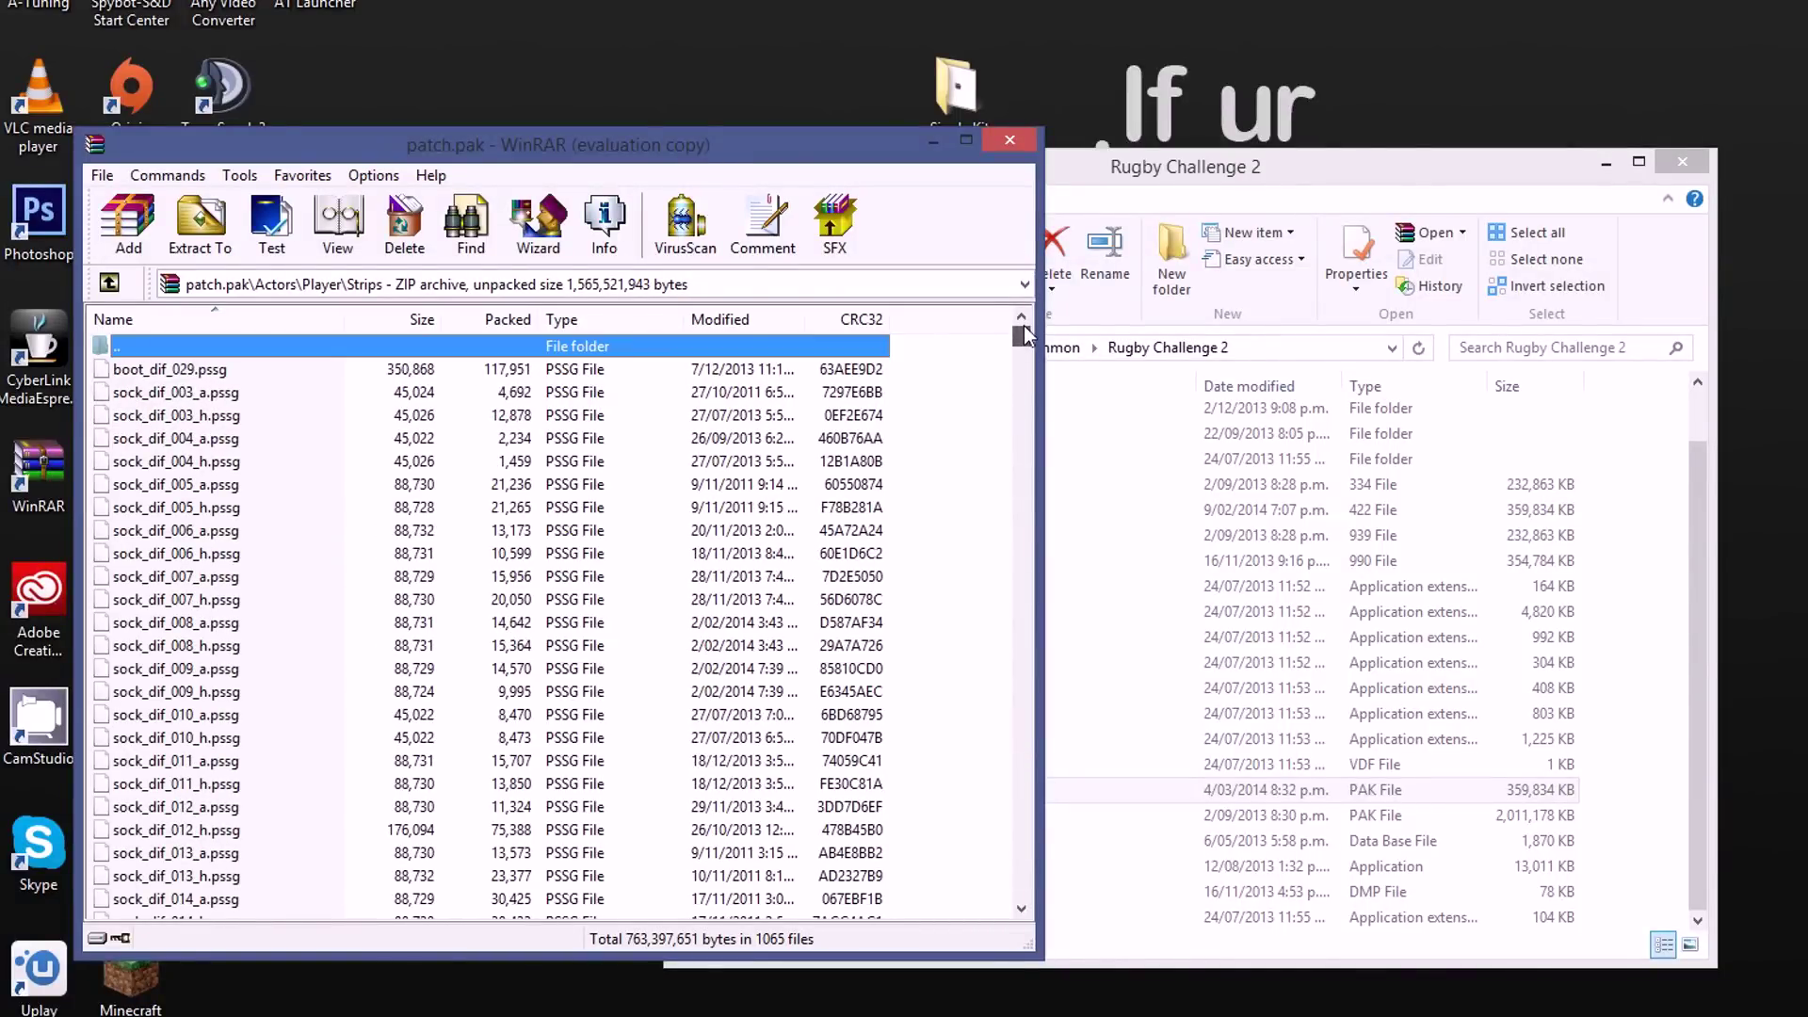
- Open the Single Kit desktop folder and move its window up and right
click(951, 75)
double_click(951, 75)
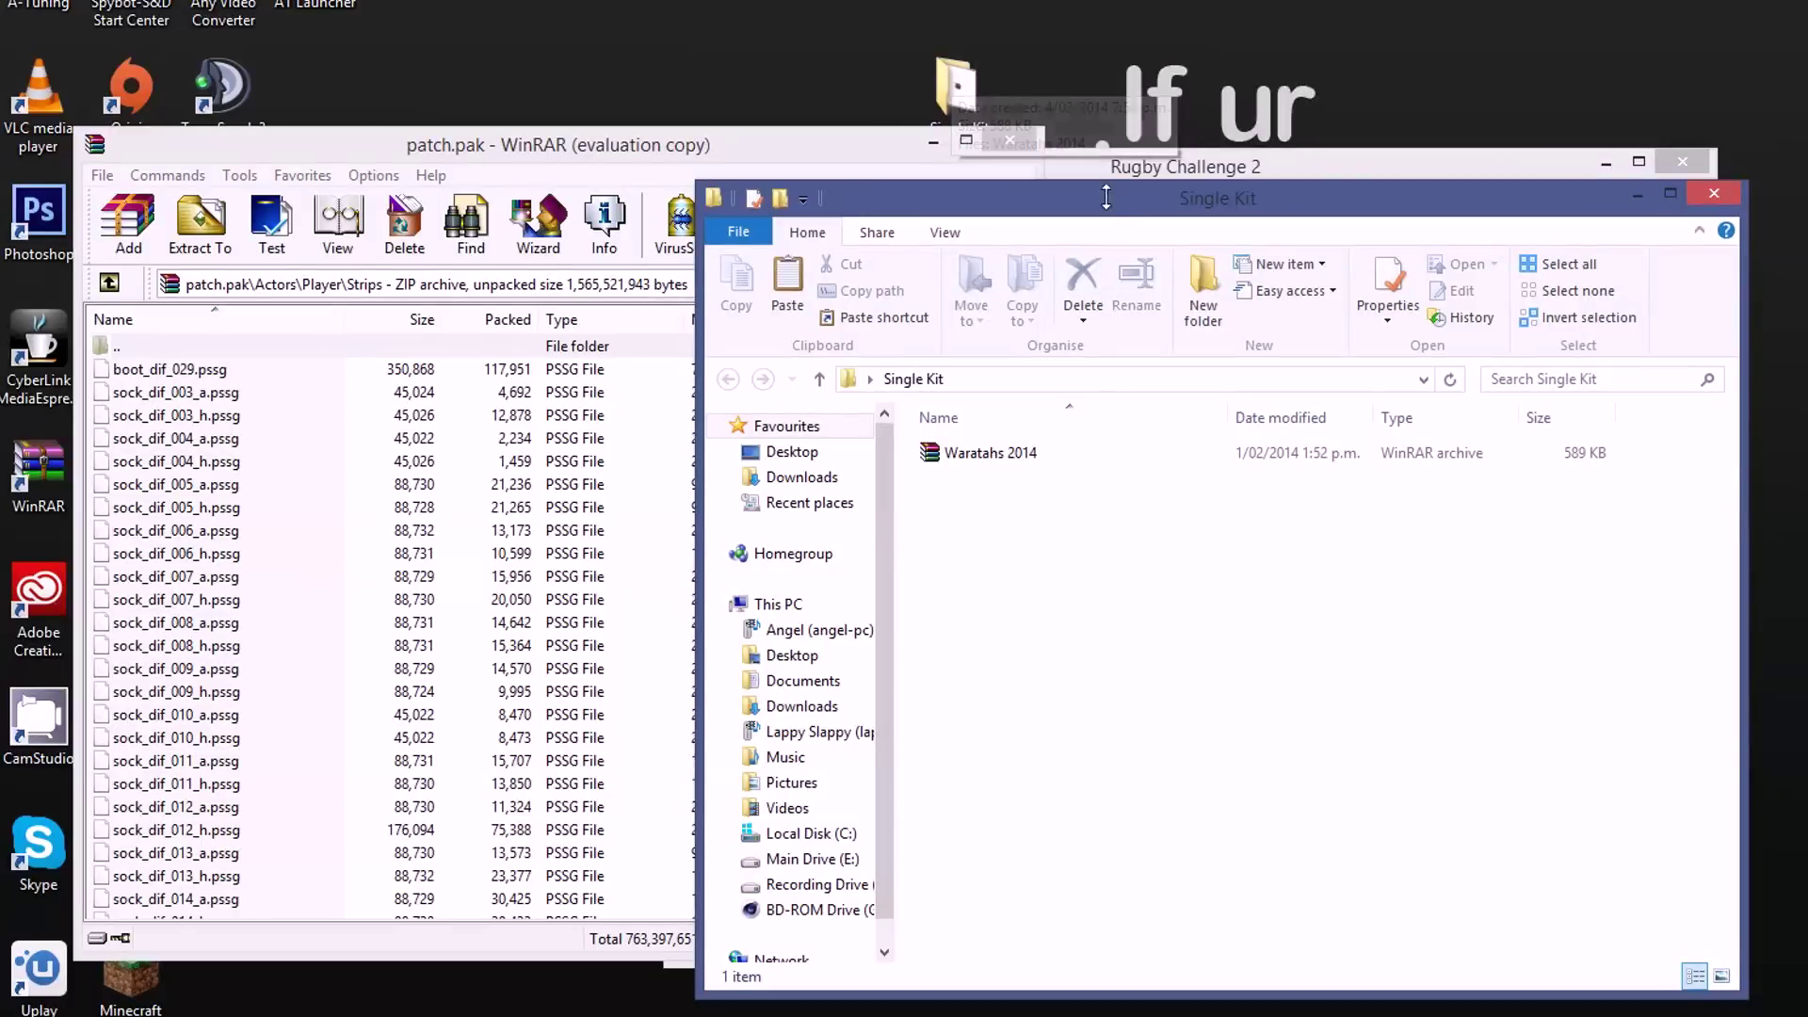
drag(1145, 175, 1419, 163)
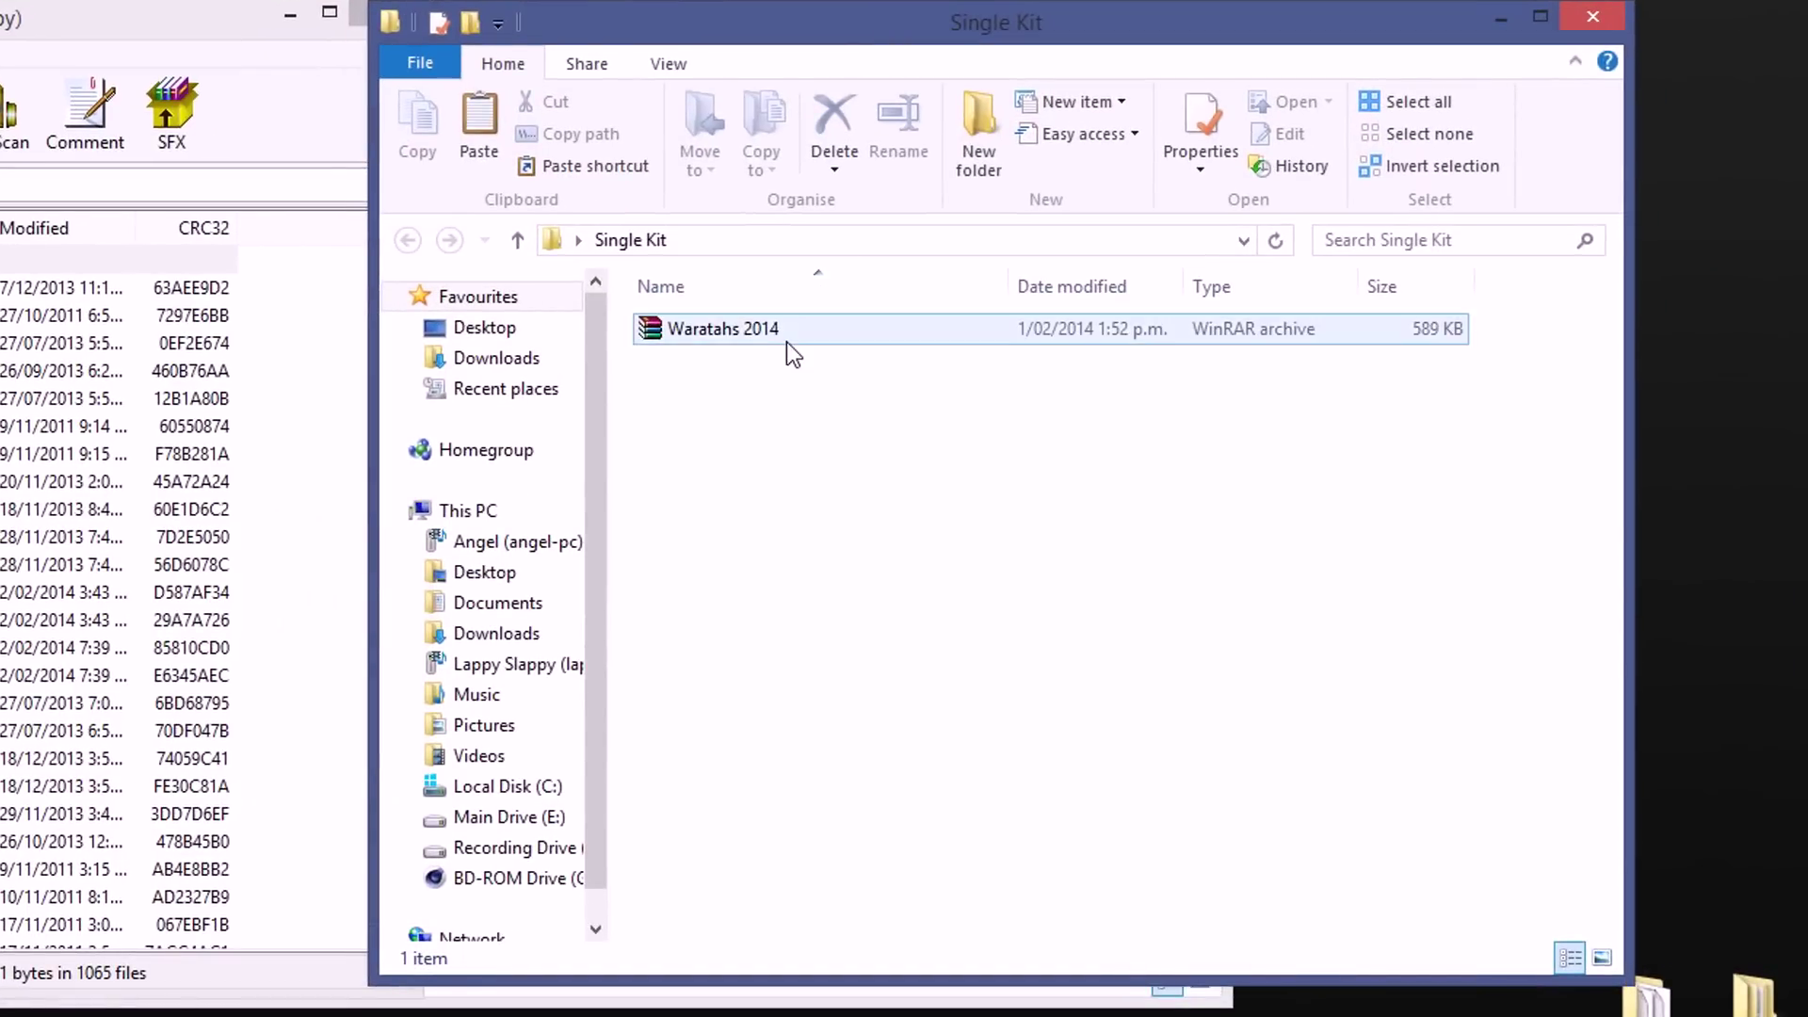
- Extract Waratahs 2014 with Extract Here and select the four resulting .pssg files
click(749, 334)
right_click(759, 322)
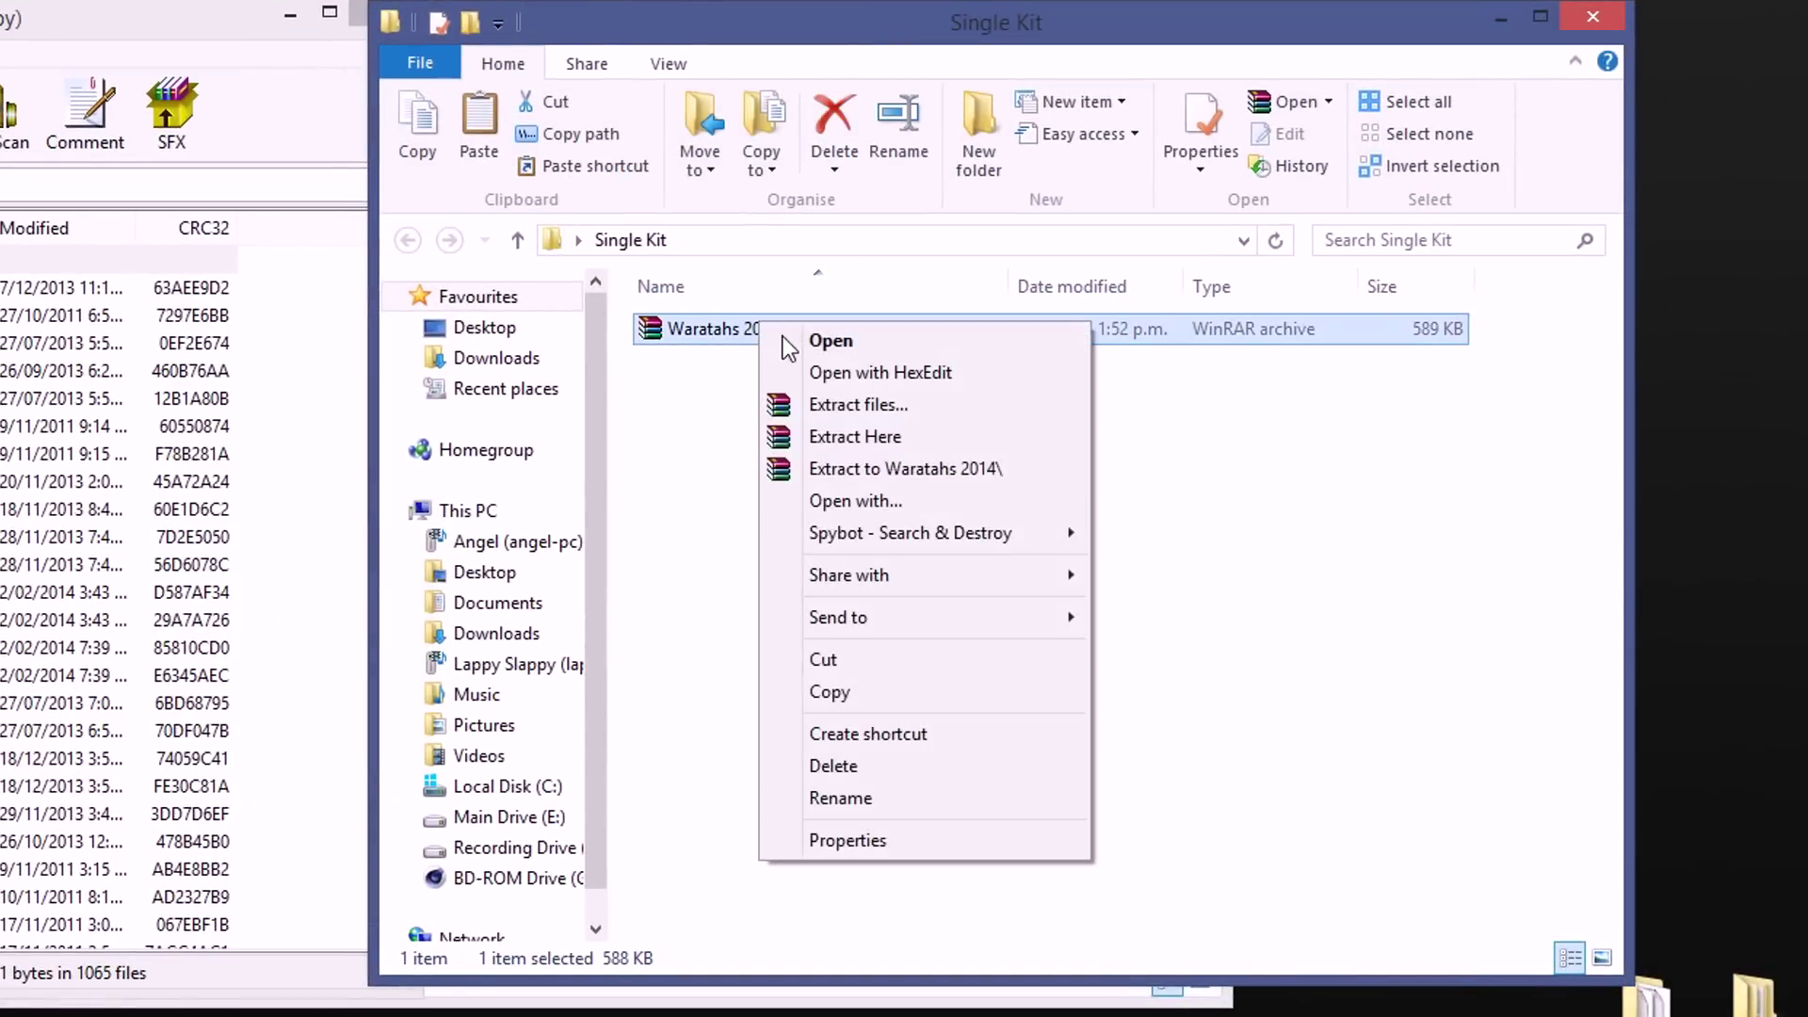
click(896, 439)
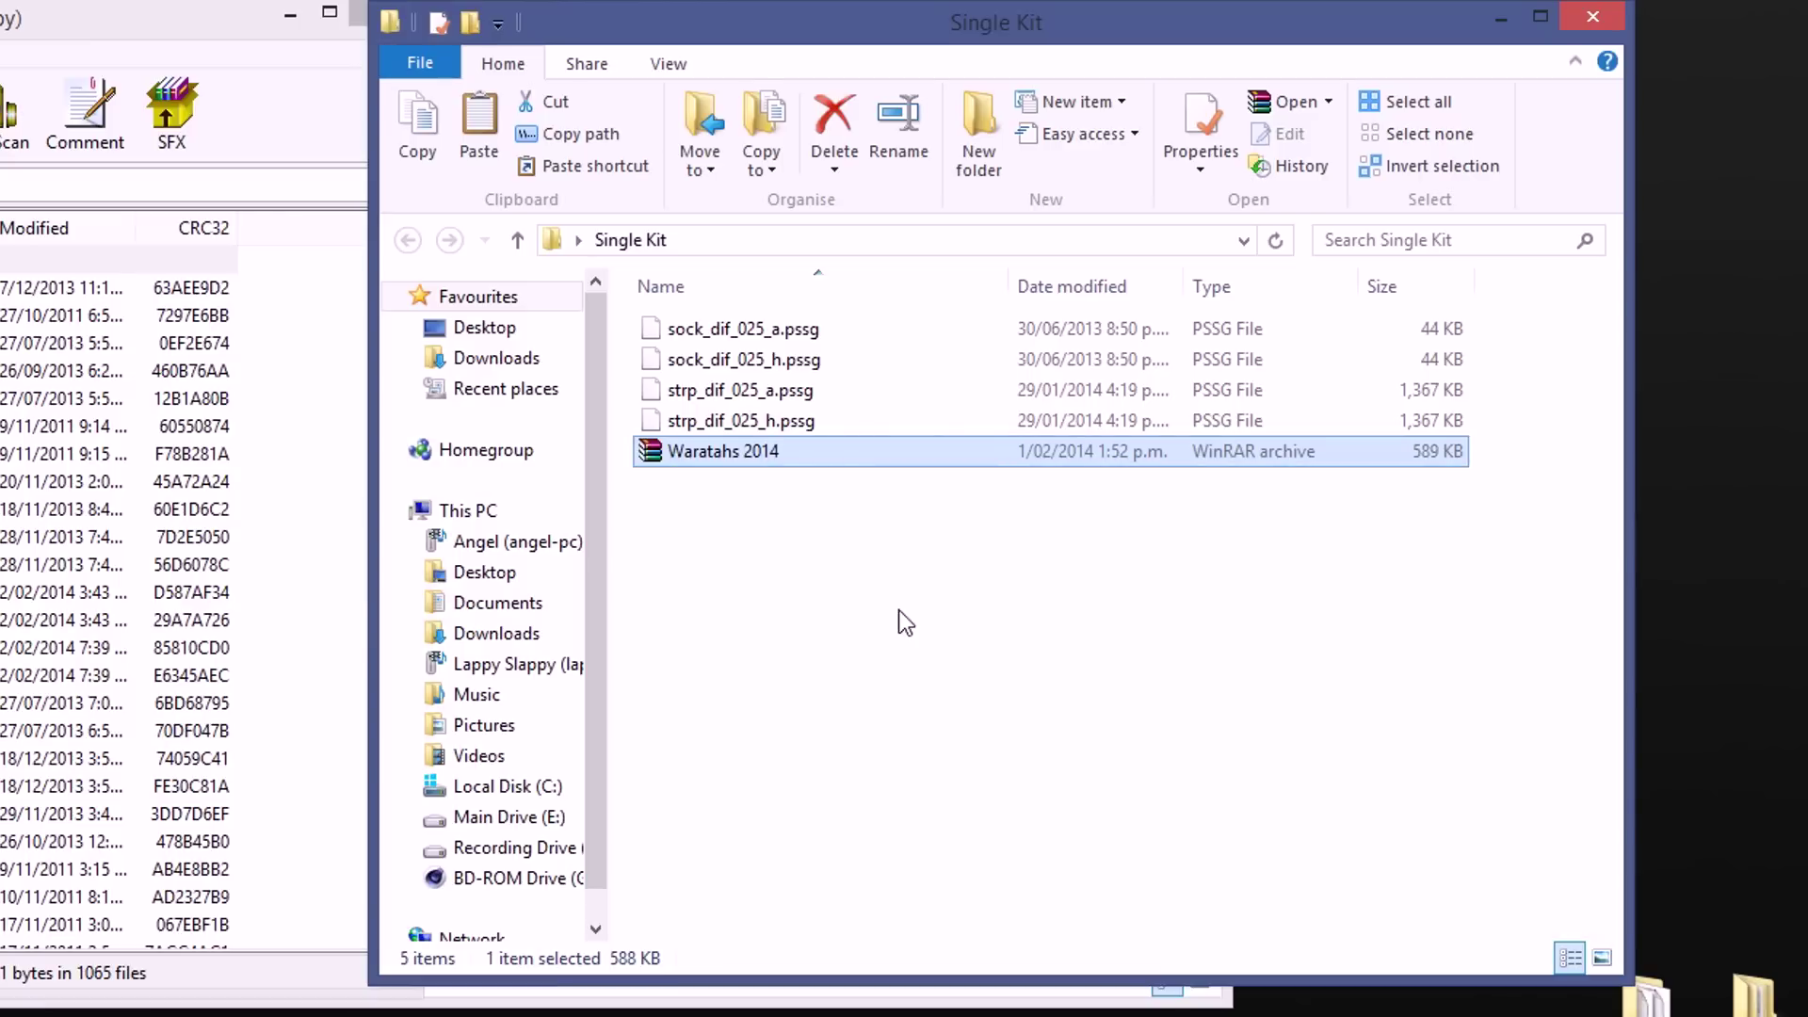
click(890, 678)
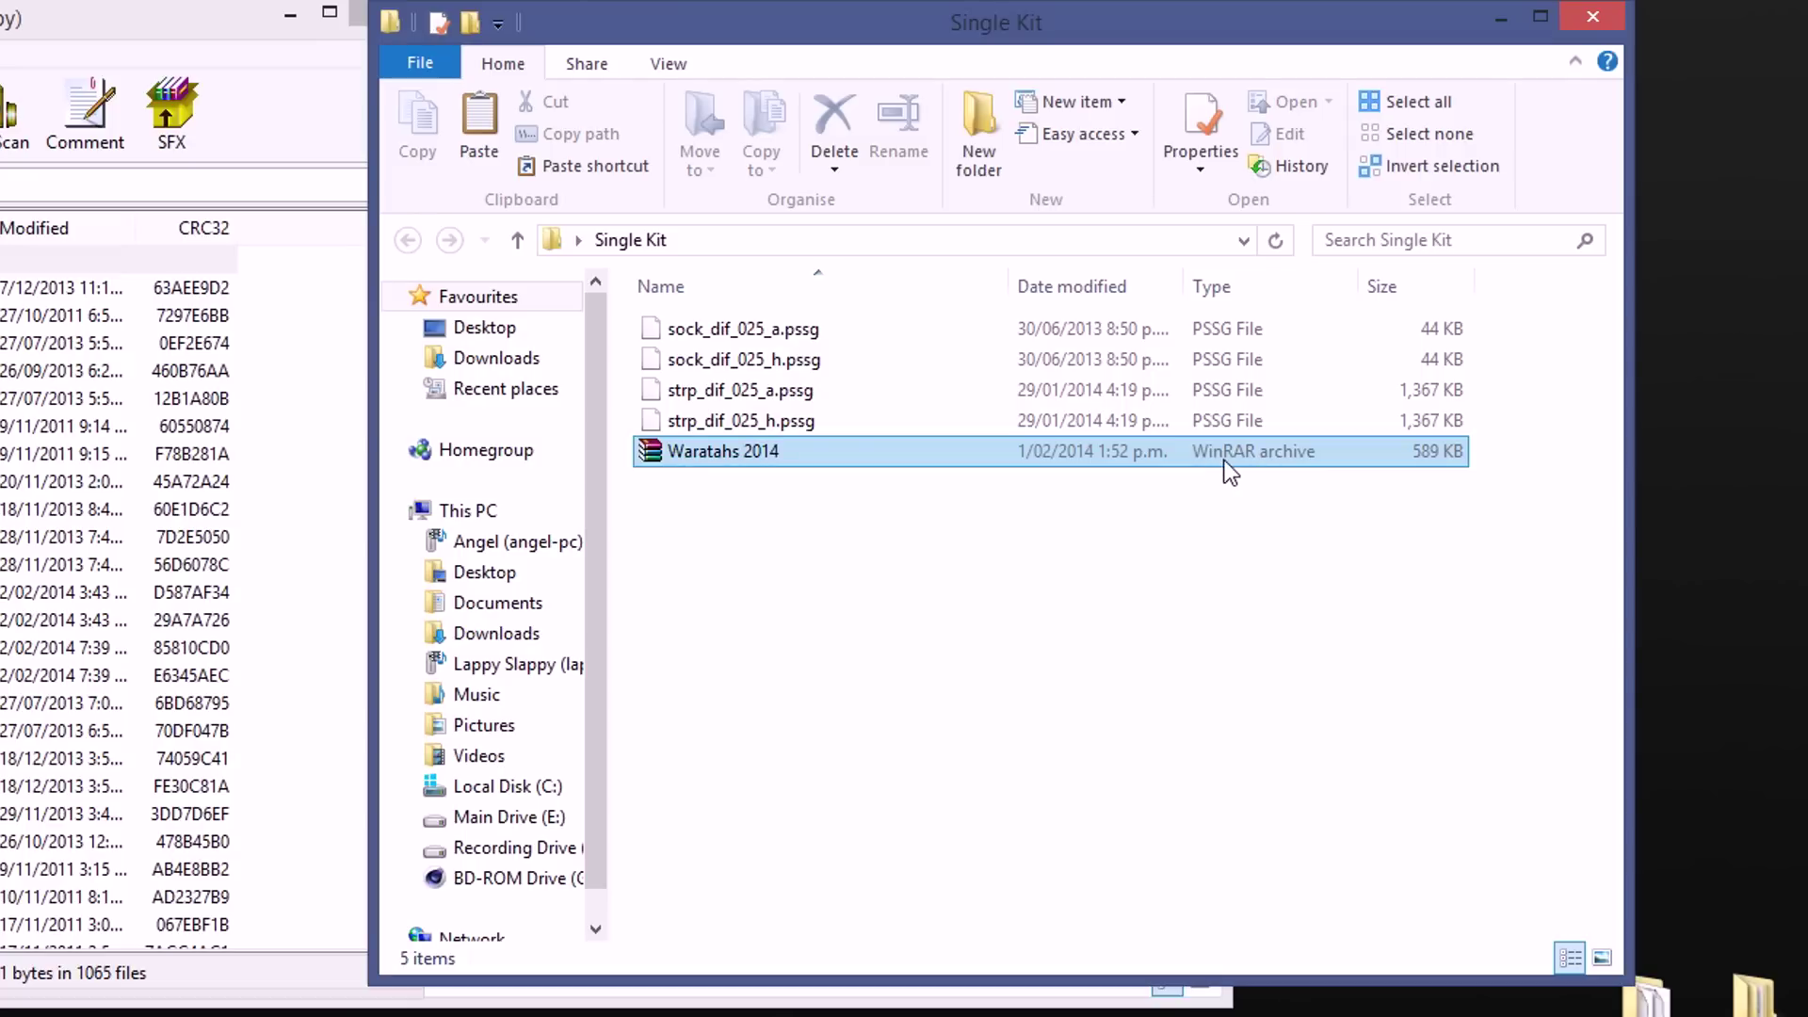
shift+click(851, 335)
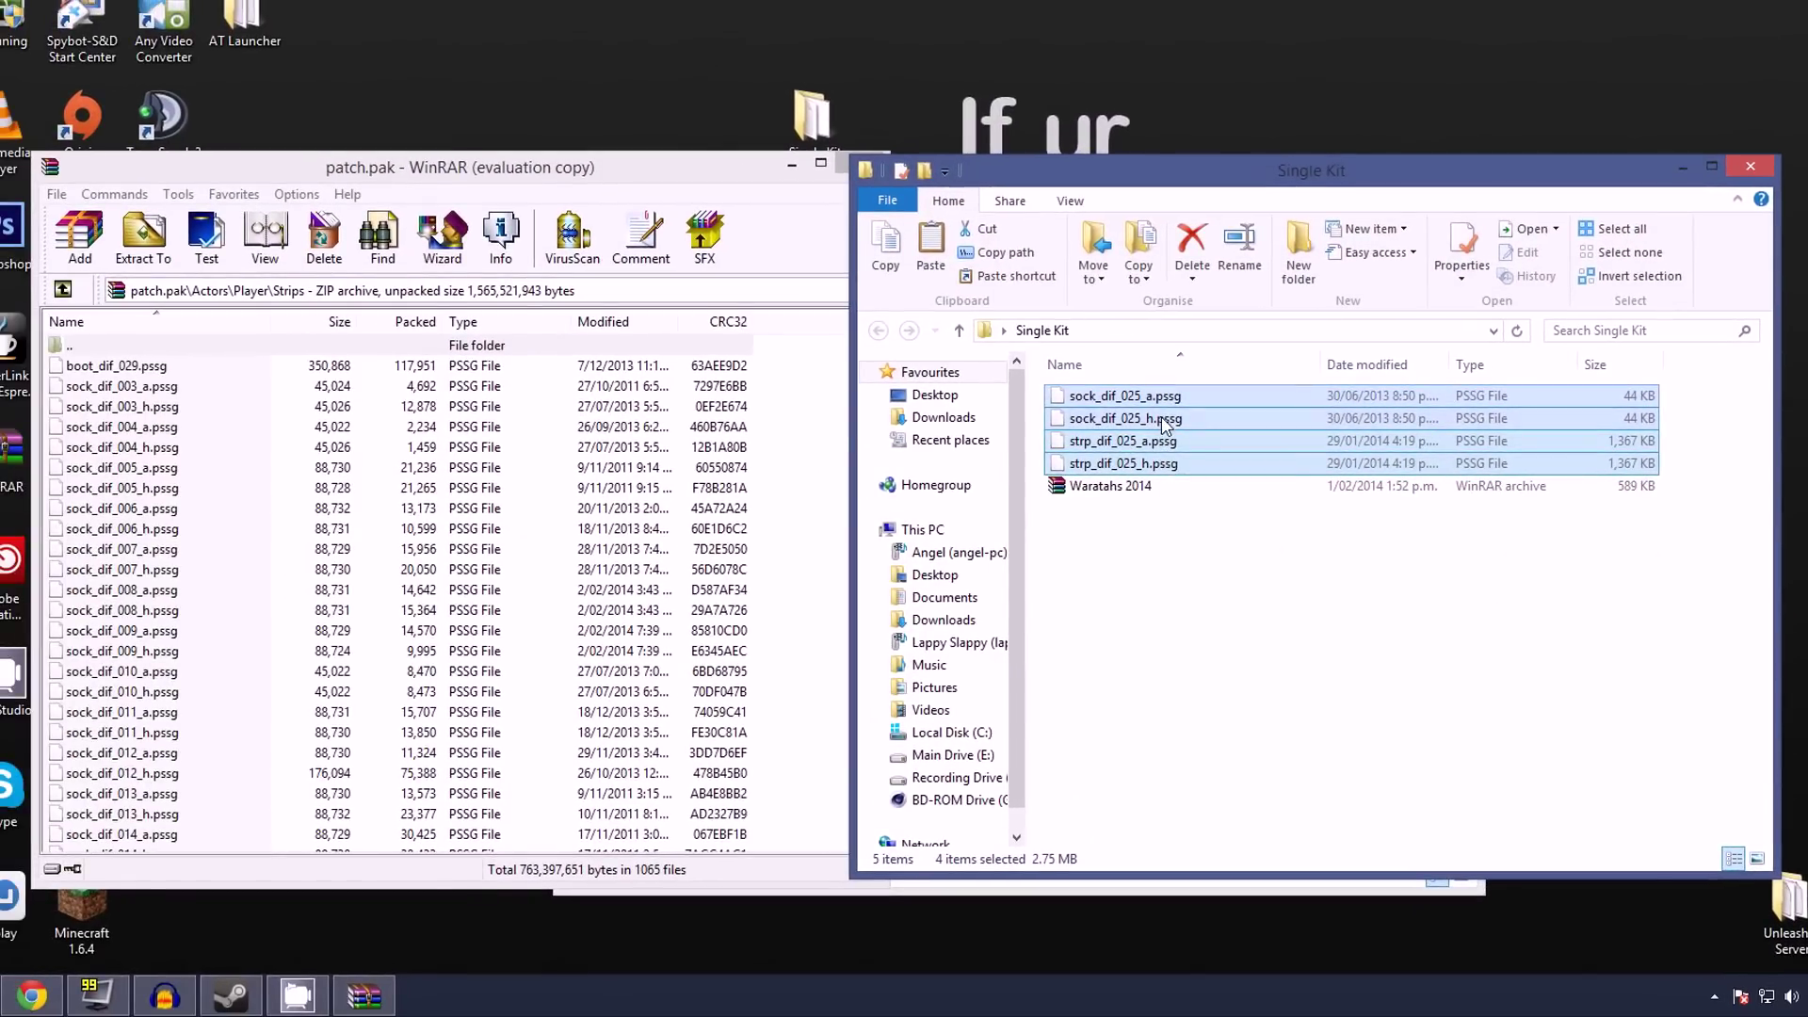
- Add the four .pssg files into patch.pak's Strips folder, then close WinRAR and Single Kit
drag(1161, 416, 589, 495)
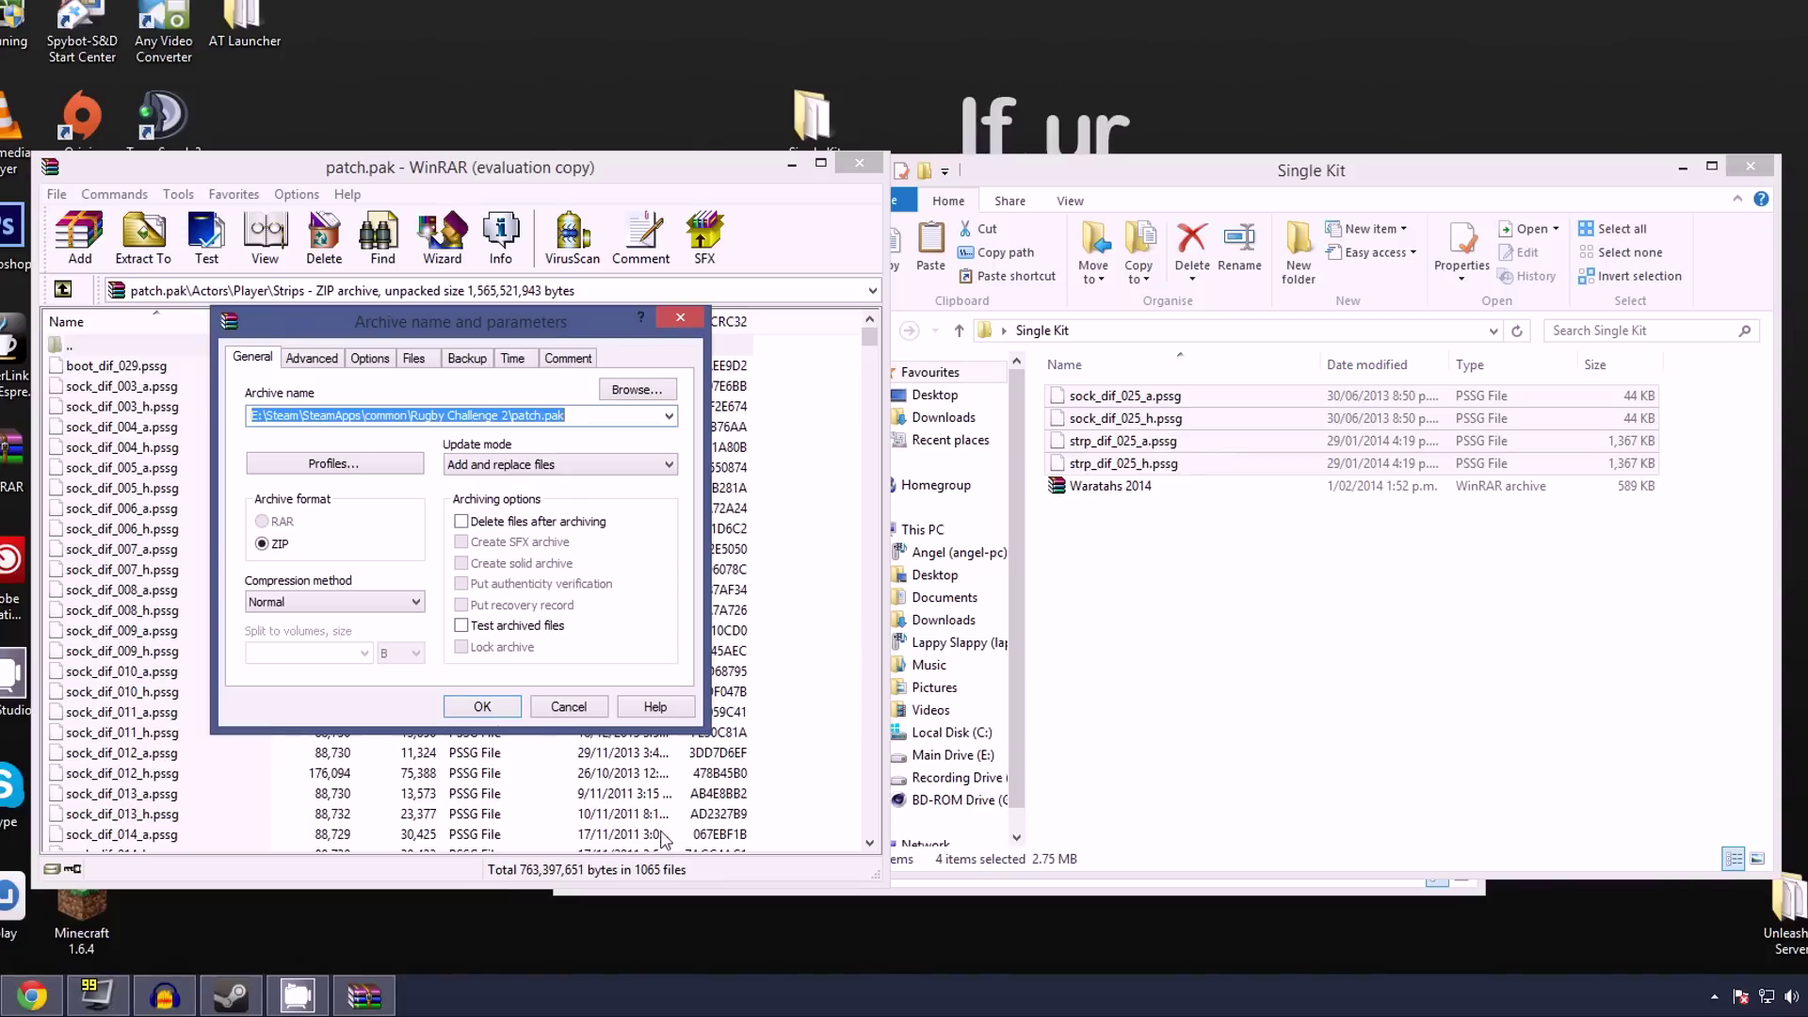
click(484, 708)
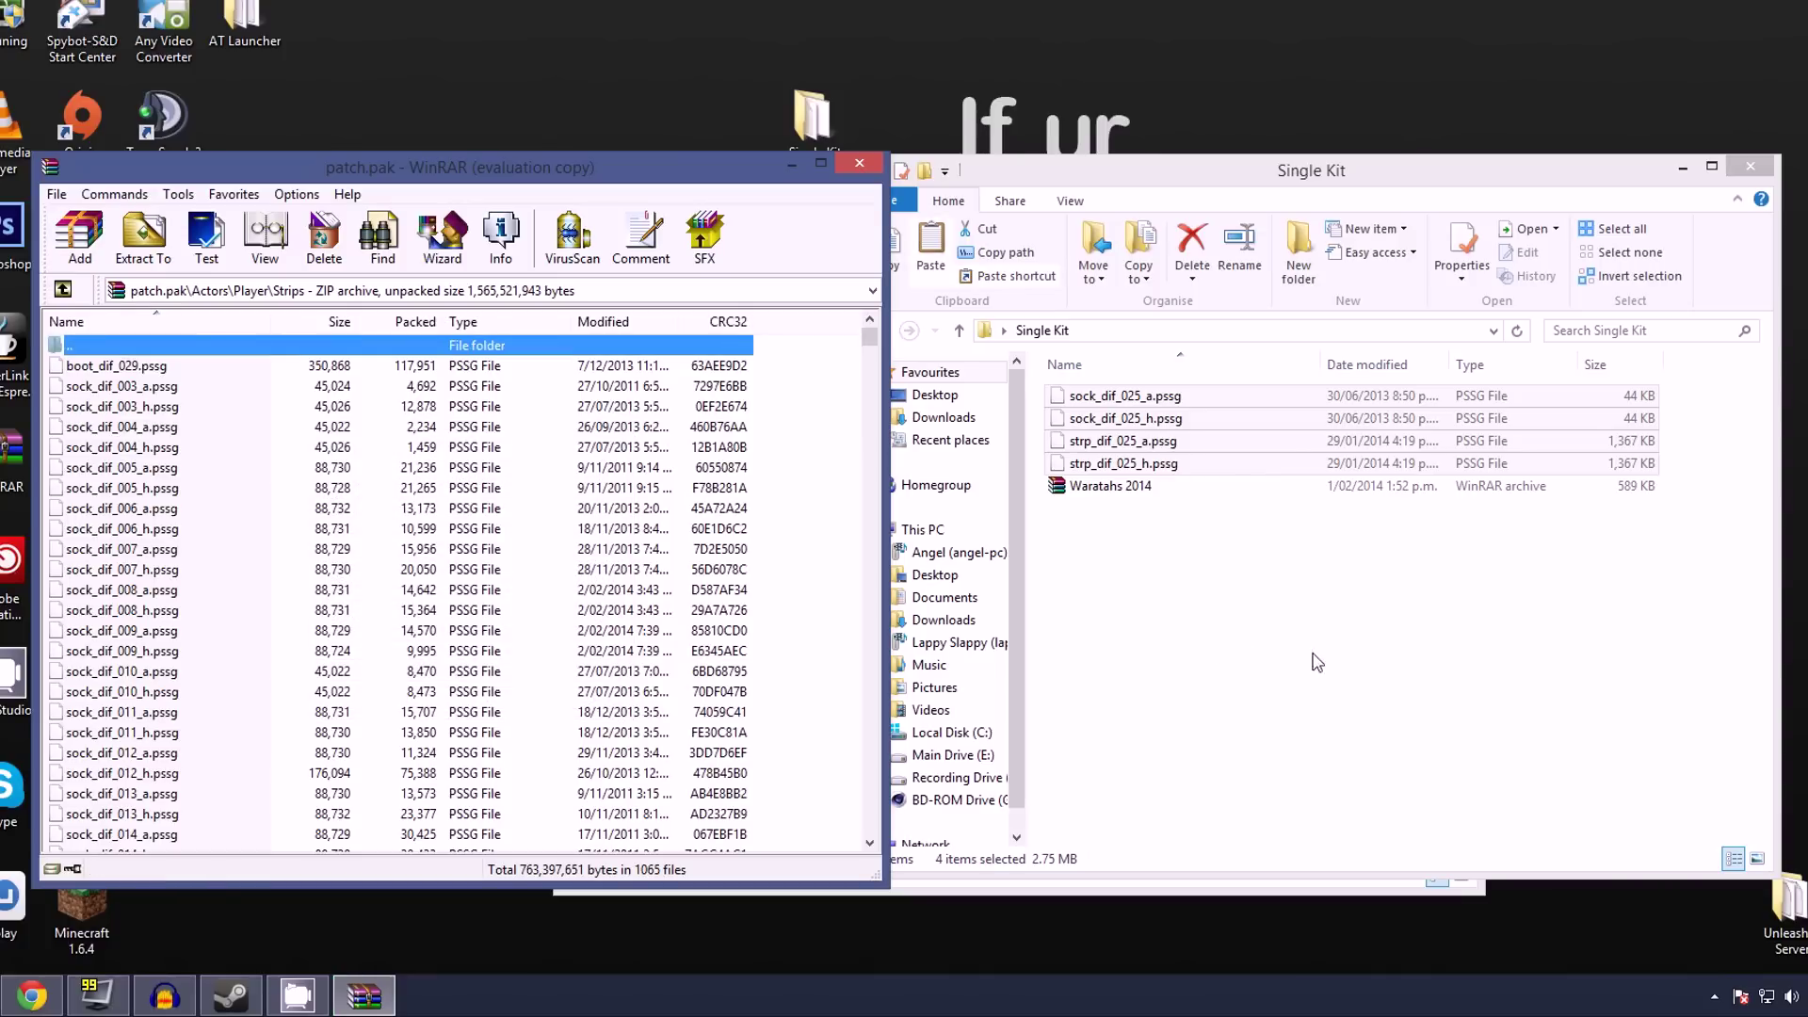
click(859, 164)
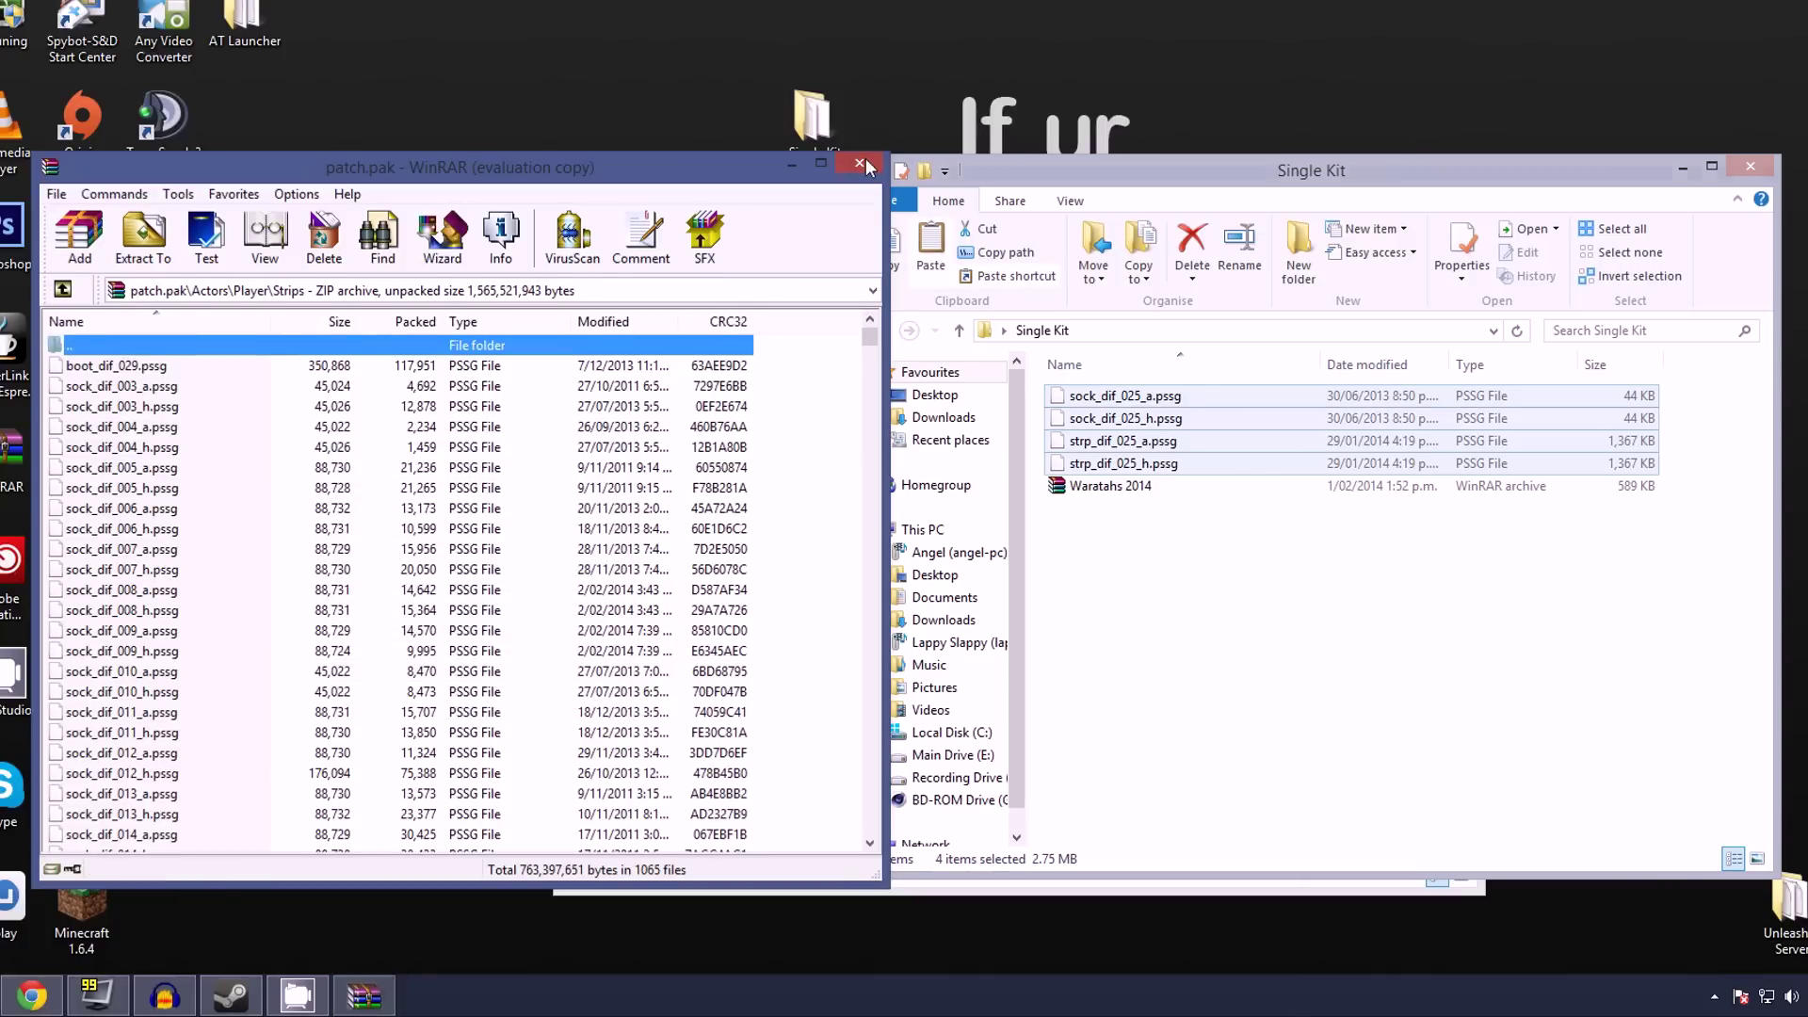
click(1754, 169)
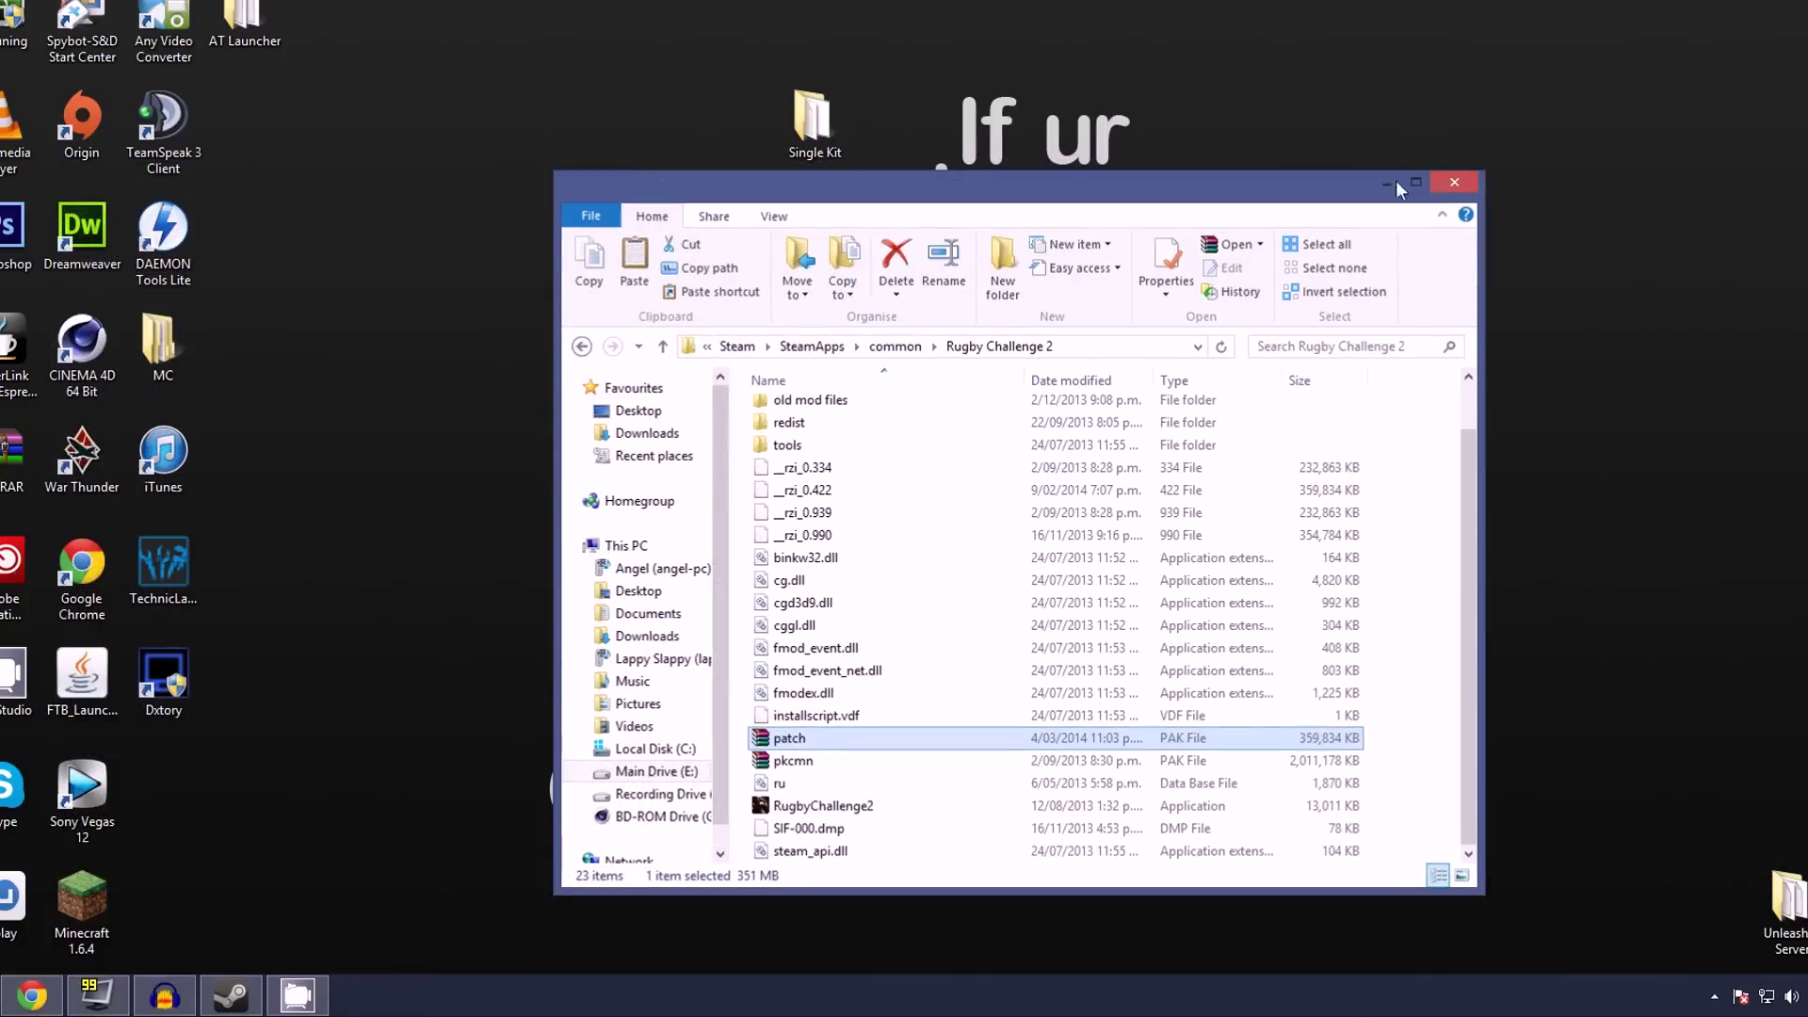
- Minimize the Rugby Challenge 2 window and drag the Single Kit icon to the desktop's top-left
click(1390, 182)
drag(816, 122, 0, 0)
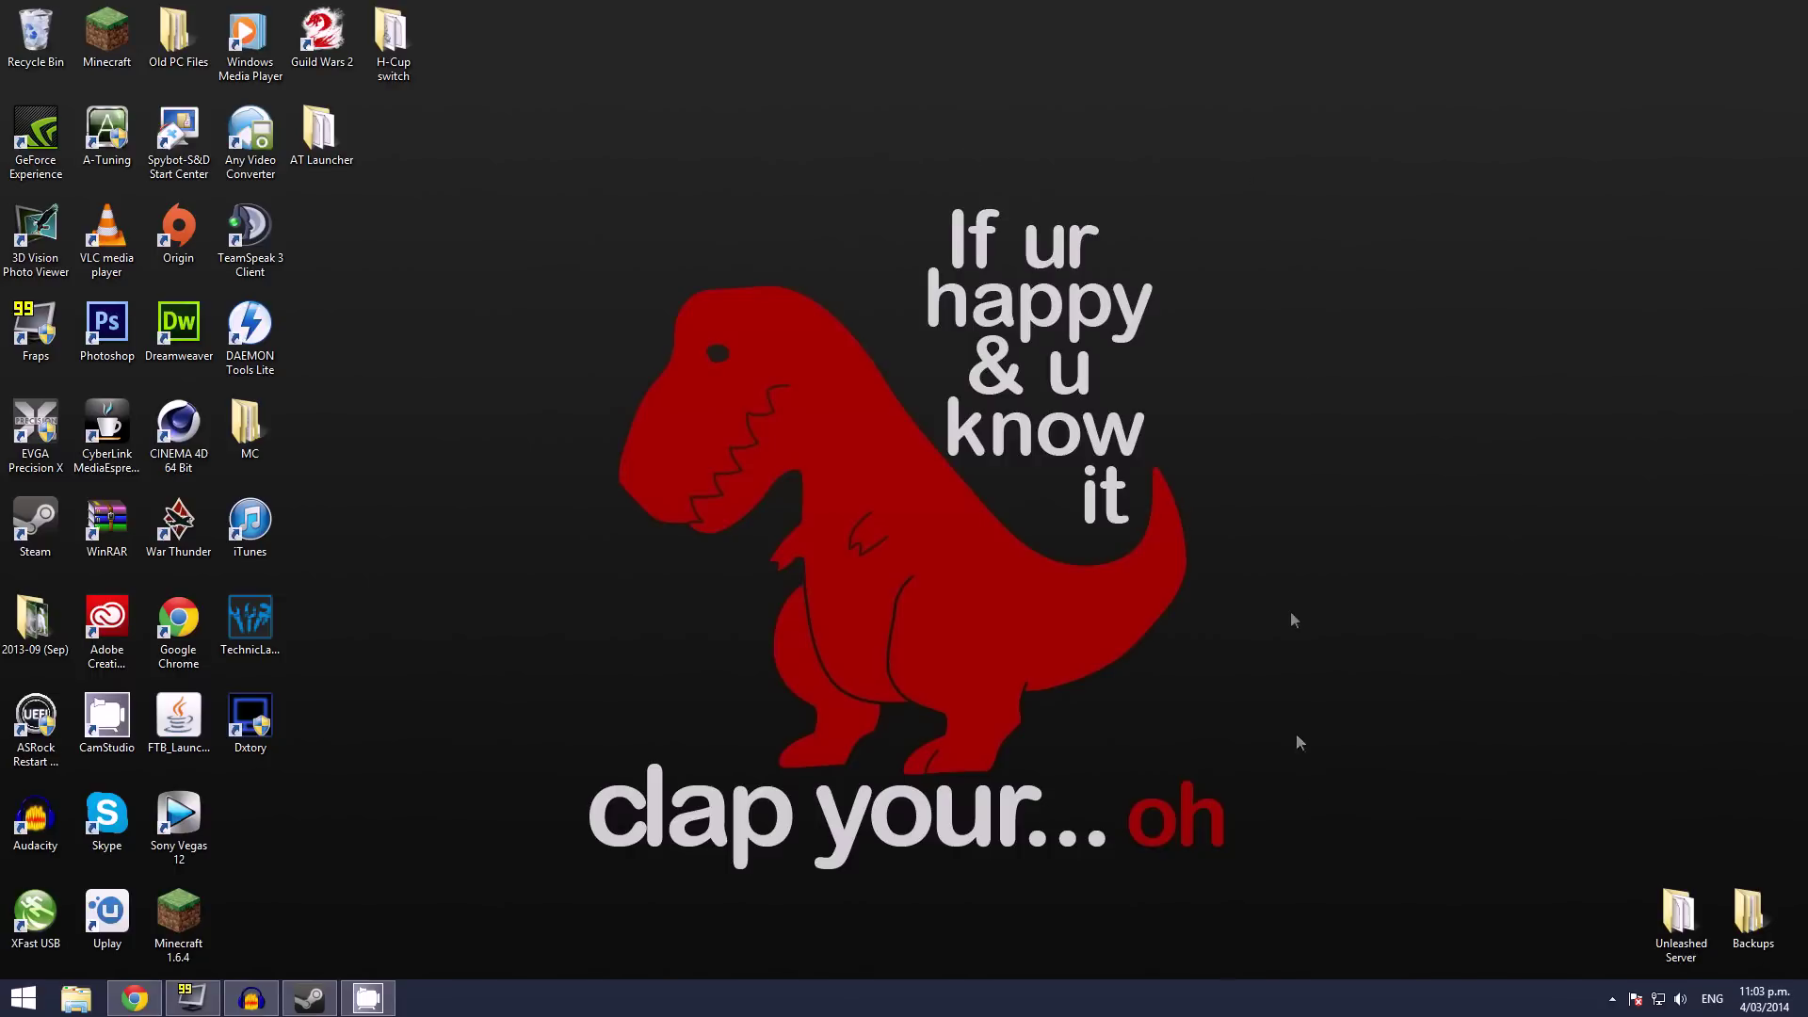